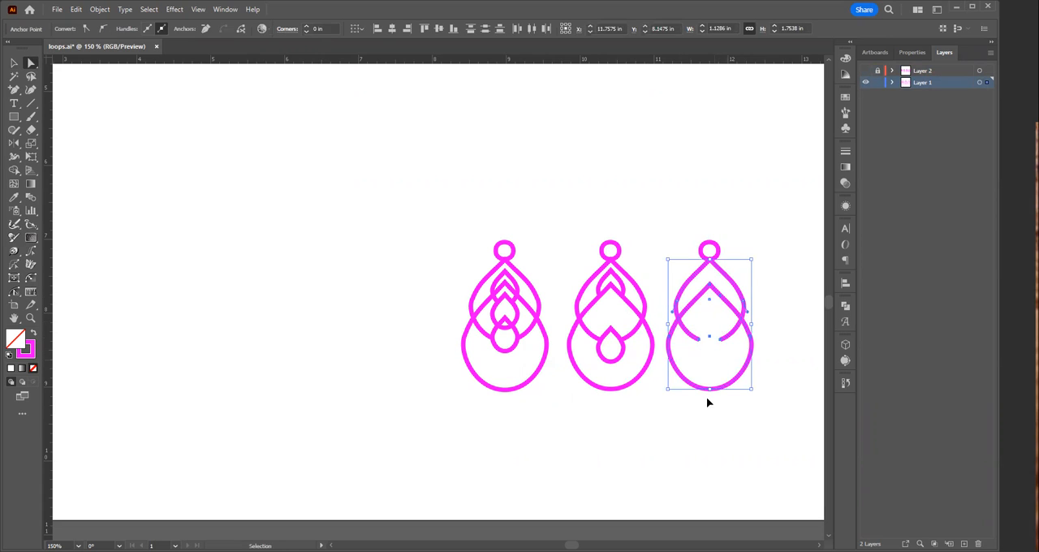
Step: Try to join the two open ends of the upper teardrop on the rightmost earring
key(ctrl+j)
click(601, 296)
drag(696, 332, 728, 353)
key(ctrl)
key(ctrl+j)
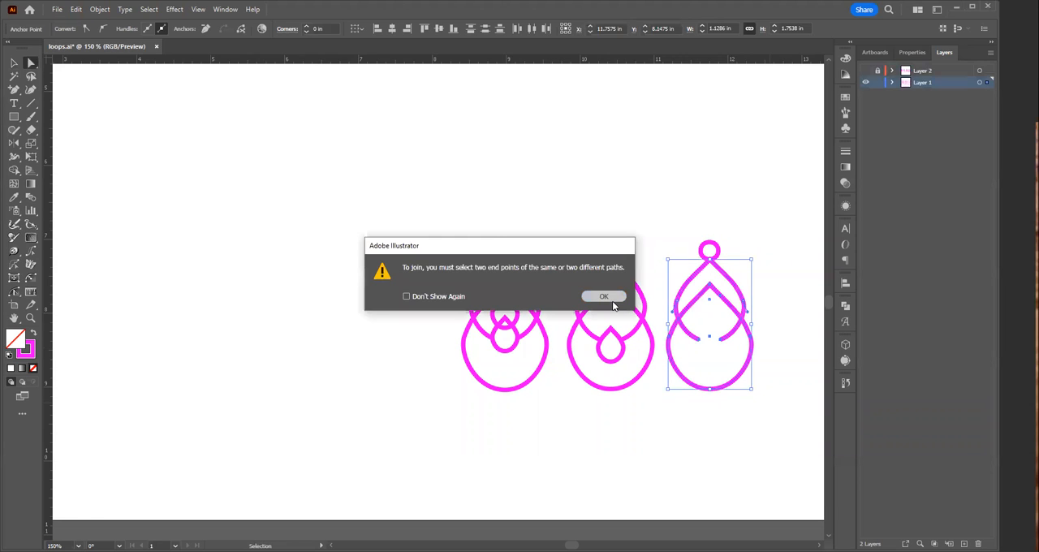
click(601, 297)
Step: Select just the two open end points at the base of the rightmost earring's upper teardrop and join them
click(704, 356)
click(698, 339)
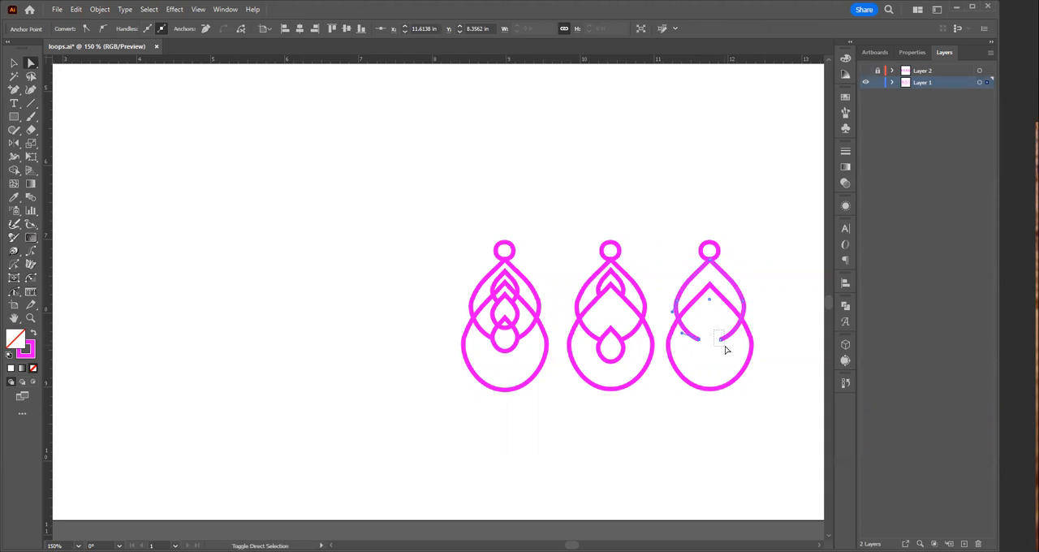
key(ctrl)
click(649, 445)
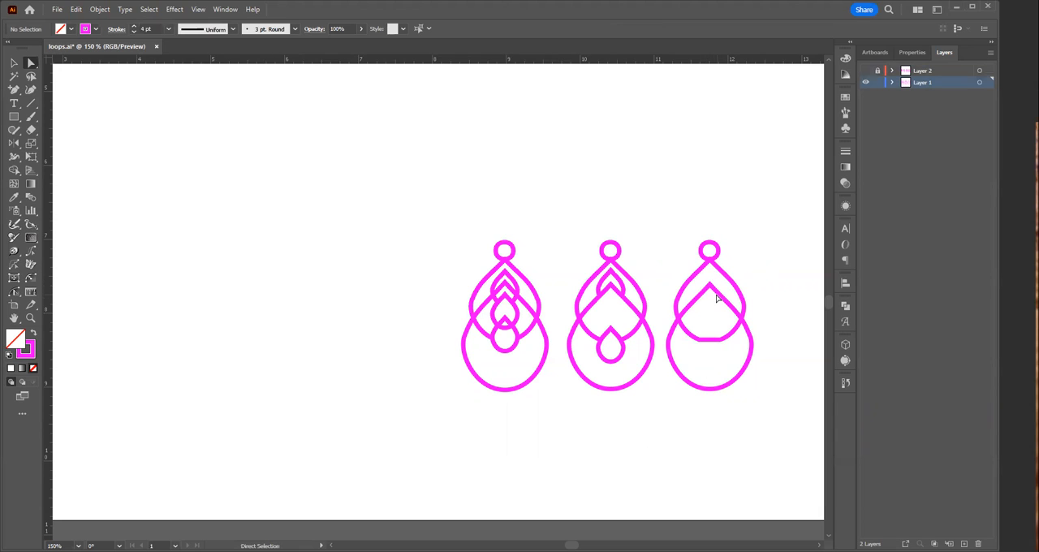
Step: Copy the middle earring's small lower teardrop into the top of the rightmost earring and swap its stroke and fill to make it solid magenta
key(v)
click(622, 349)
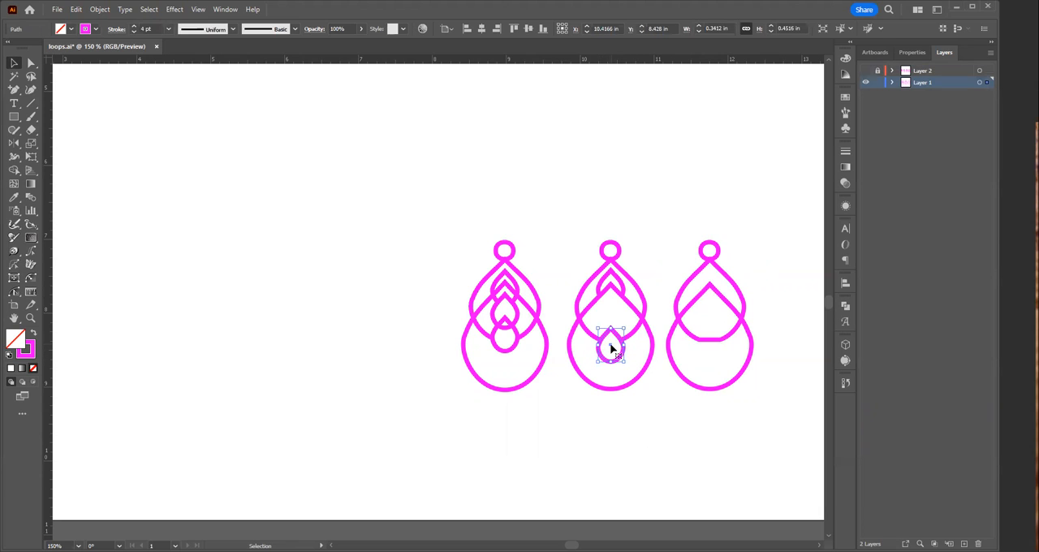
drag(613, 347, 709, 291)
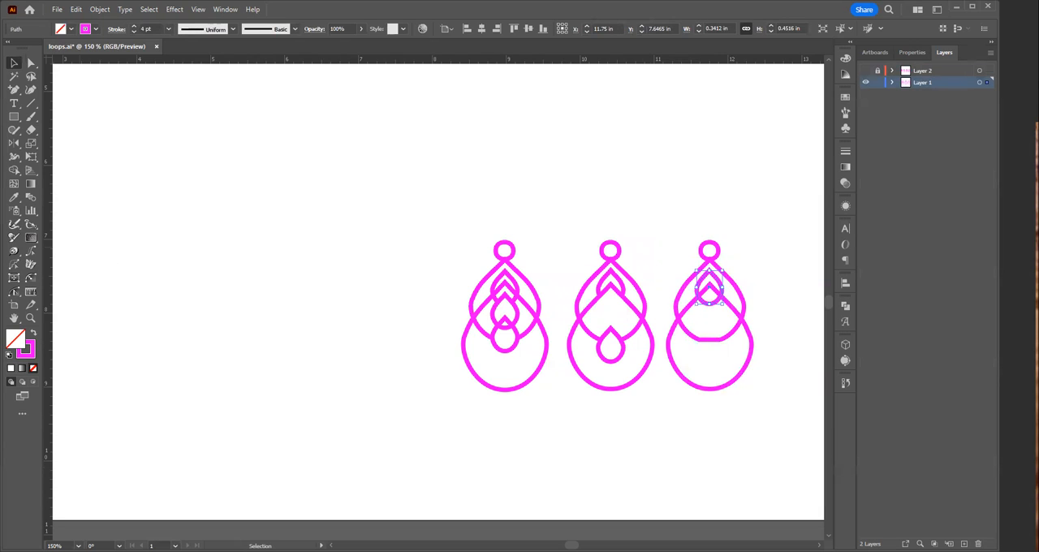
click(33, 334)
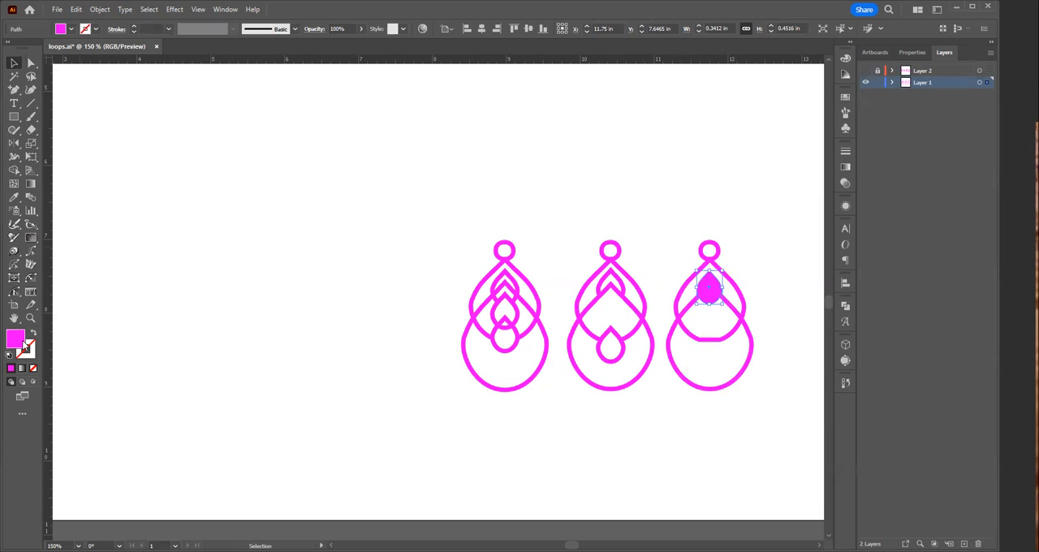
click(622, 440)
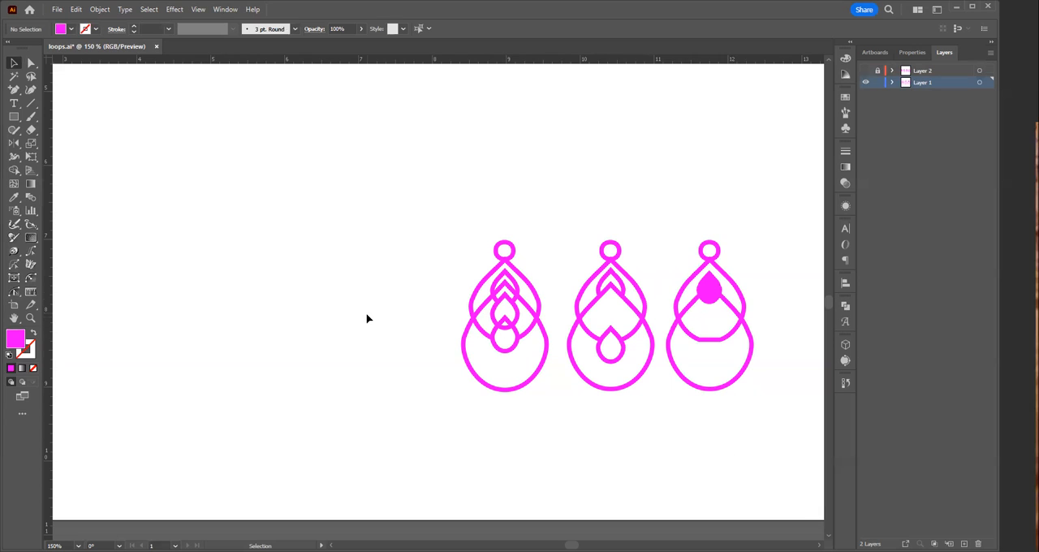
Step: Hide and lock Layer 1, and show and unlock Layer 2
click(907, 174)
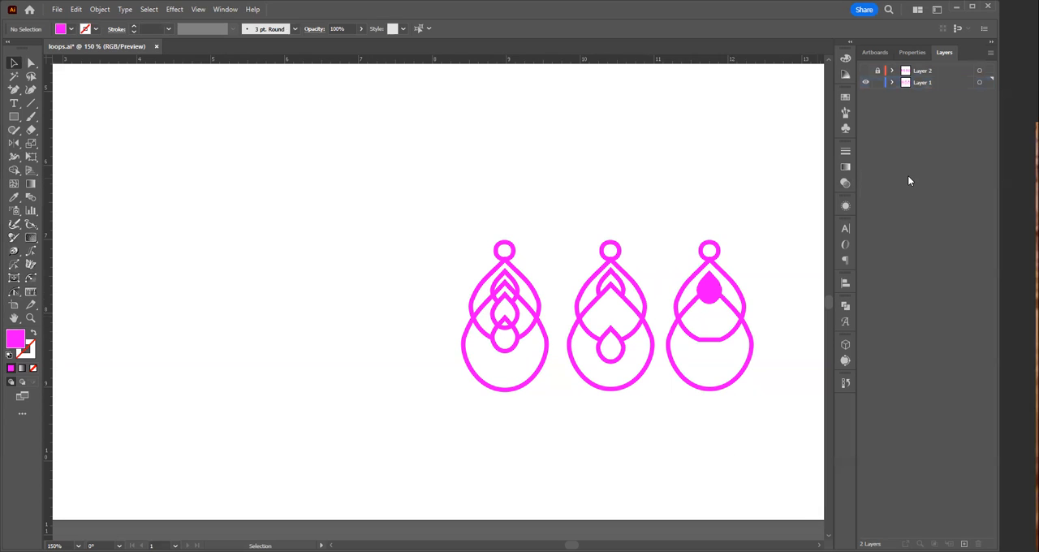
click(865, 82)
click(865, 71)
click(876, 81)
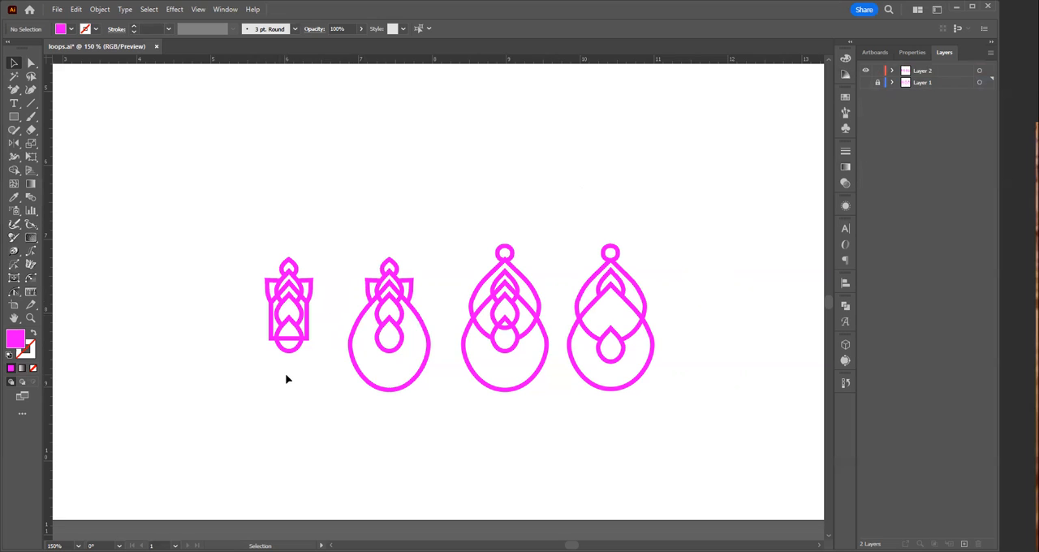
Step: Duplicate the leftmost rectangular earring design about 1 in to its left
drag(248, 229, 307, 384)
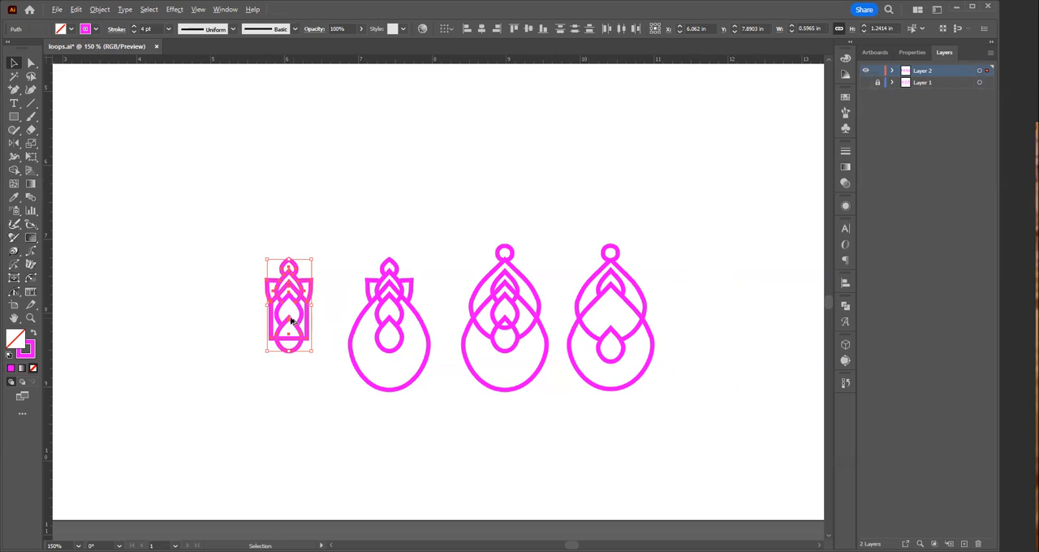
drag(291, 318, 213, 323)
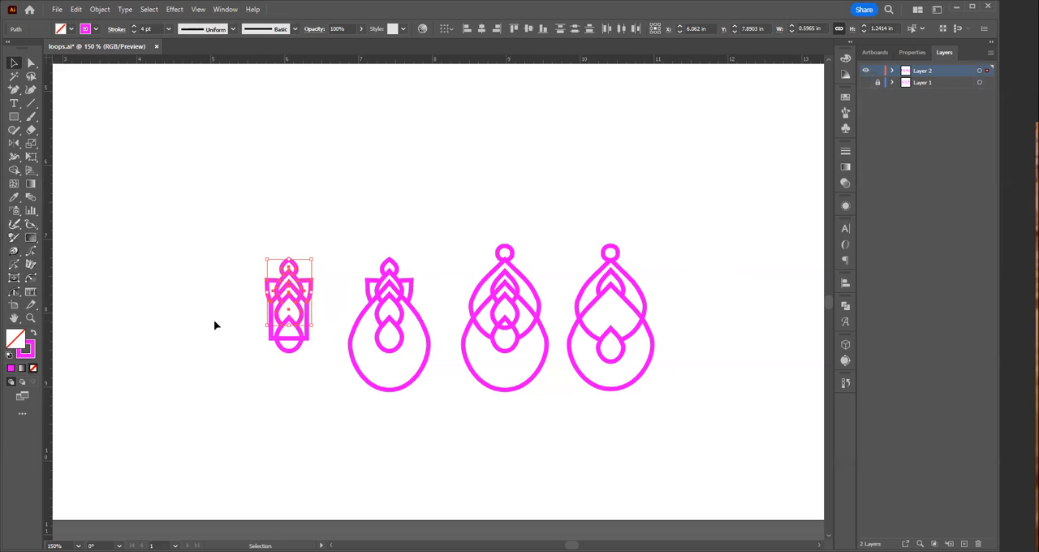
drag(219, 241, 322, 395)
drag(288, 311, 216, 304)
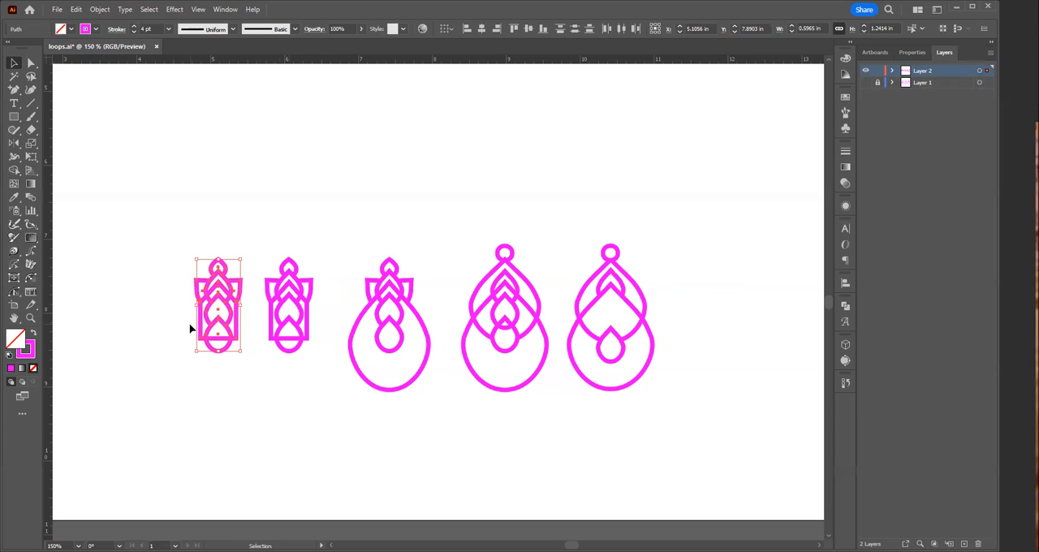
drag(420, 349, 558, 355)
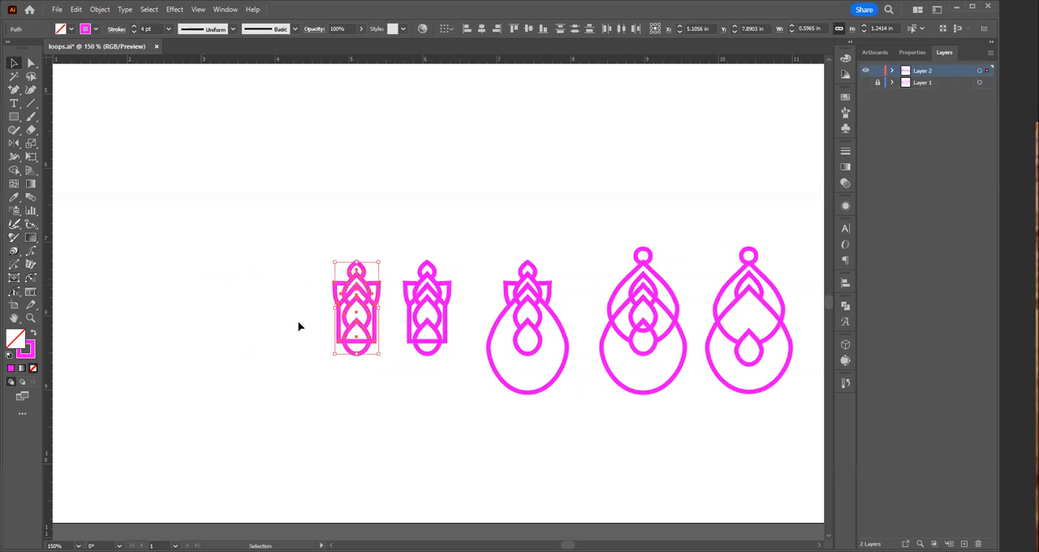
click(294, 353)
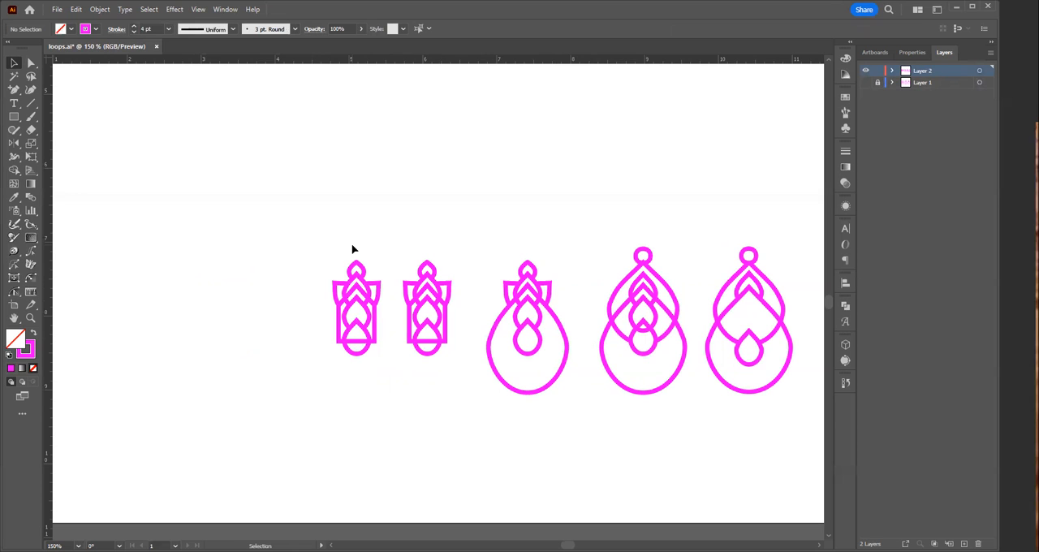
Step: Try to delete the selected rectangle and lowest teardrop segments on the leftmost earring copy, and undo the deletion
drag(355, 333, 502, 444)
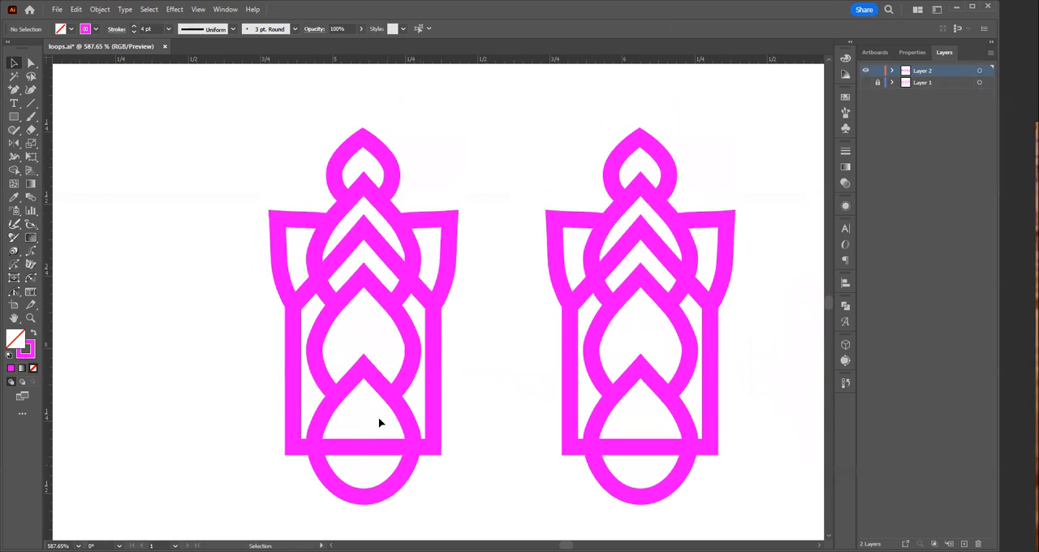
click(385, 471)
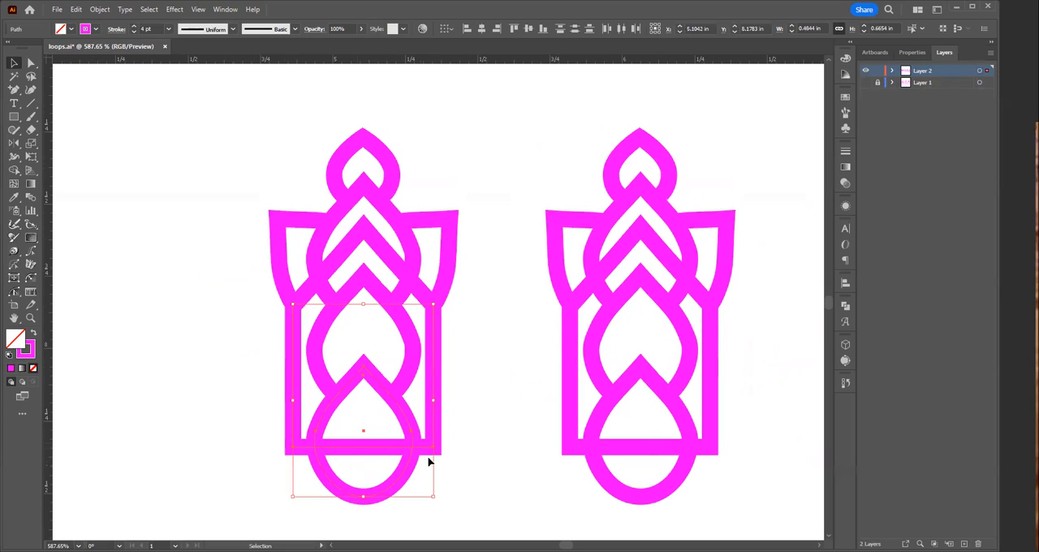
click(470, 468)
key(a)
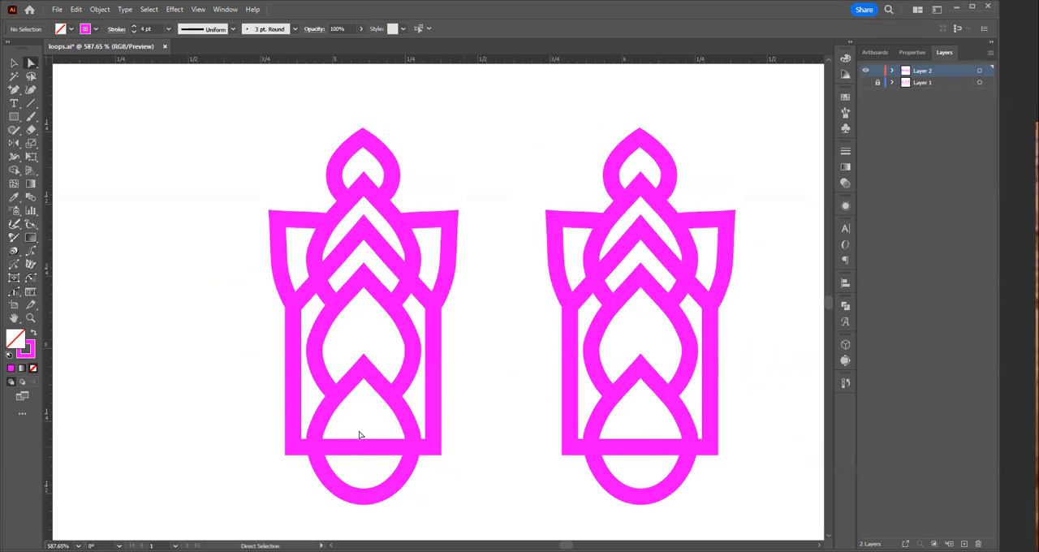
click(374, 451)
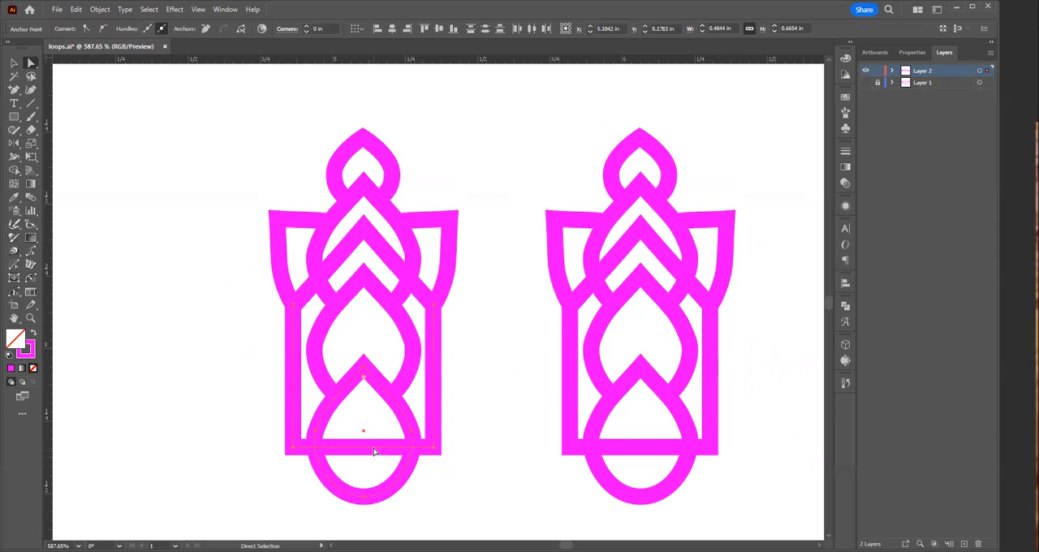
key(Delete)
key(v)
key(ctrl+z)
Step: Try deleting the whole bottom edge of the rectangle on the leftmost earring copy, and undo it
key(a)
click(360, 466)
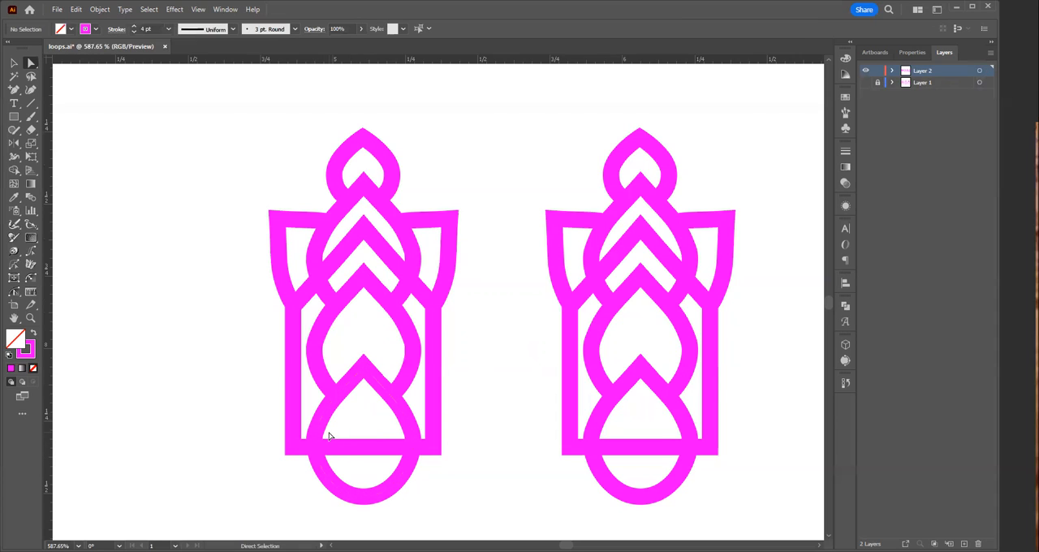
click(338, 460)
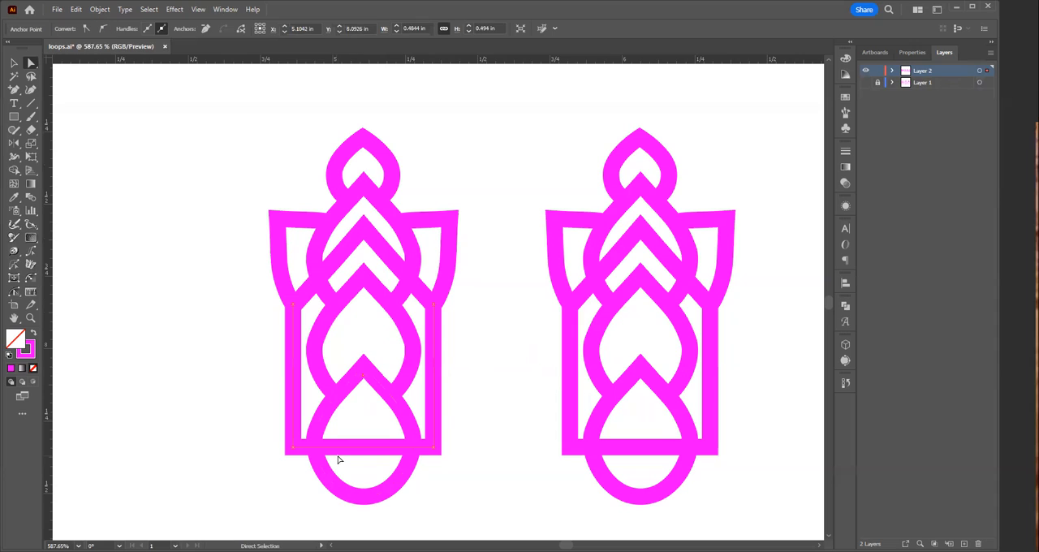
key(Delete)
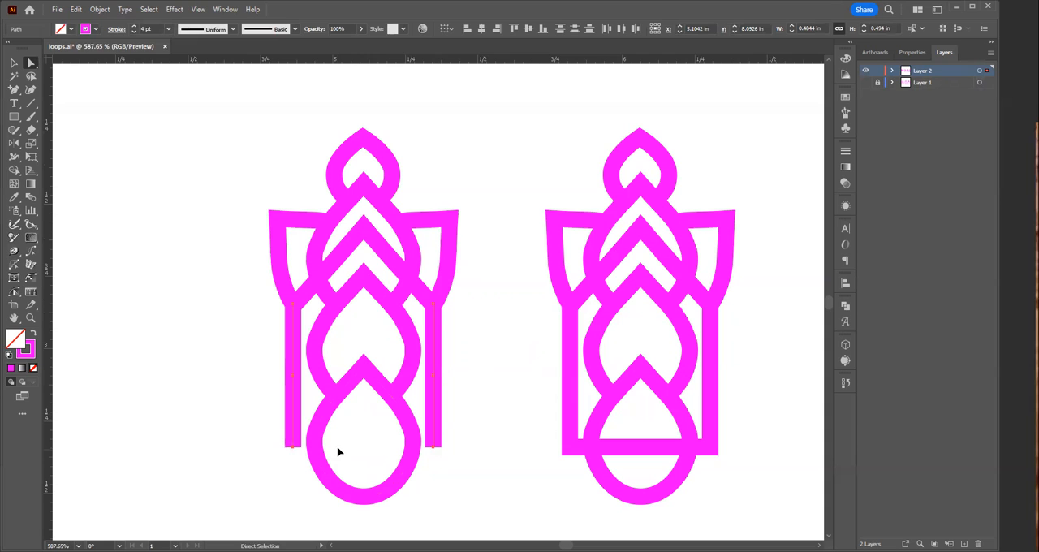
key(ctrl+z)
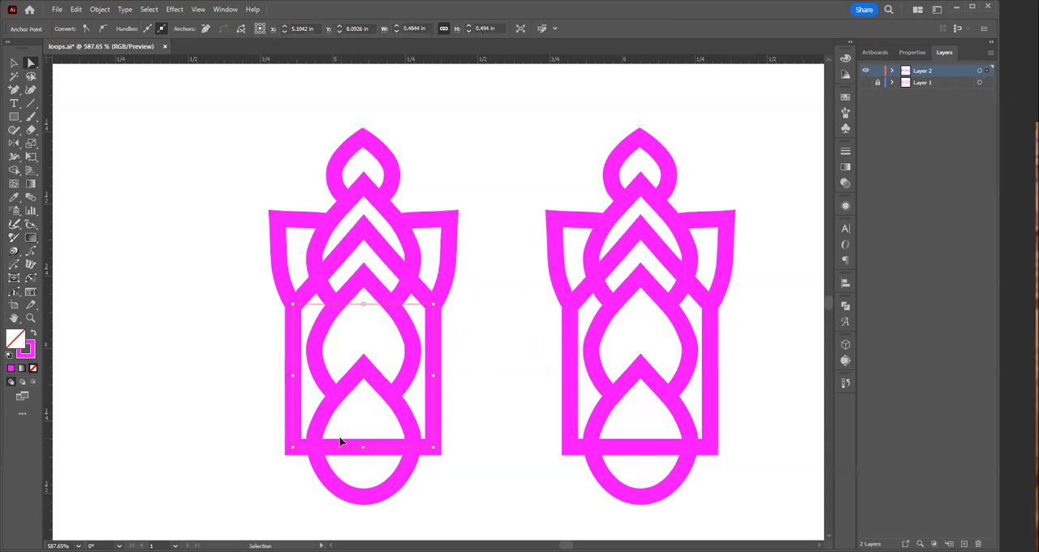
Step: Add anchor points on the rectangle's bottom edge where it crosses both sides of the lowest teardrop
drag(356, 428, 512, 433)
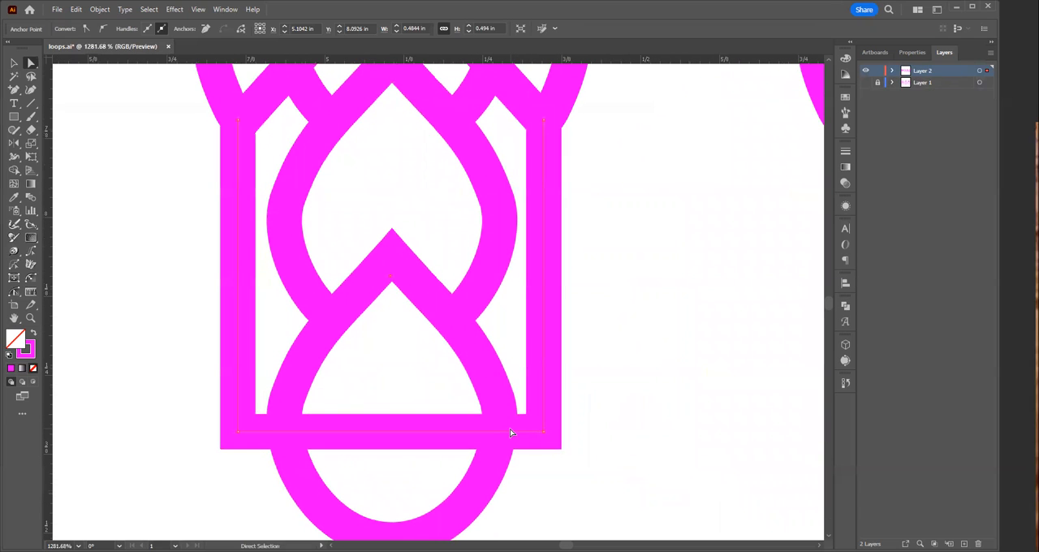
key(plus)
click(502, 434)
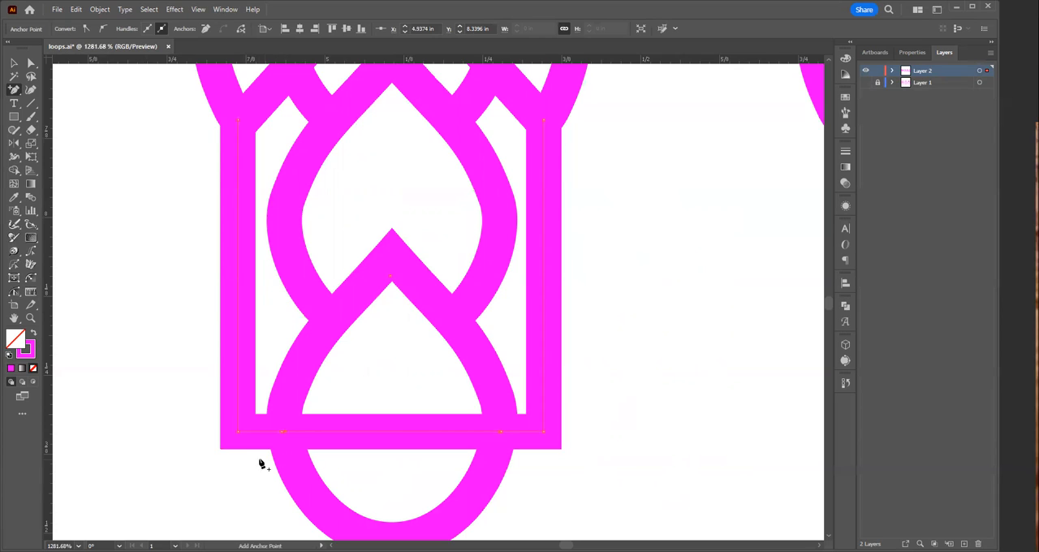
Step: Delete the rectangle's bottom-edge segment that runs across the inside of the lowest teardrop
key(a)
drag(321, 394, 328, 462)
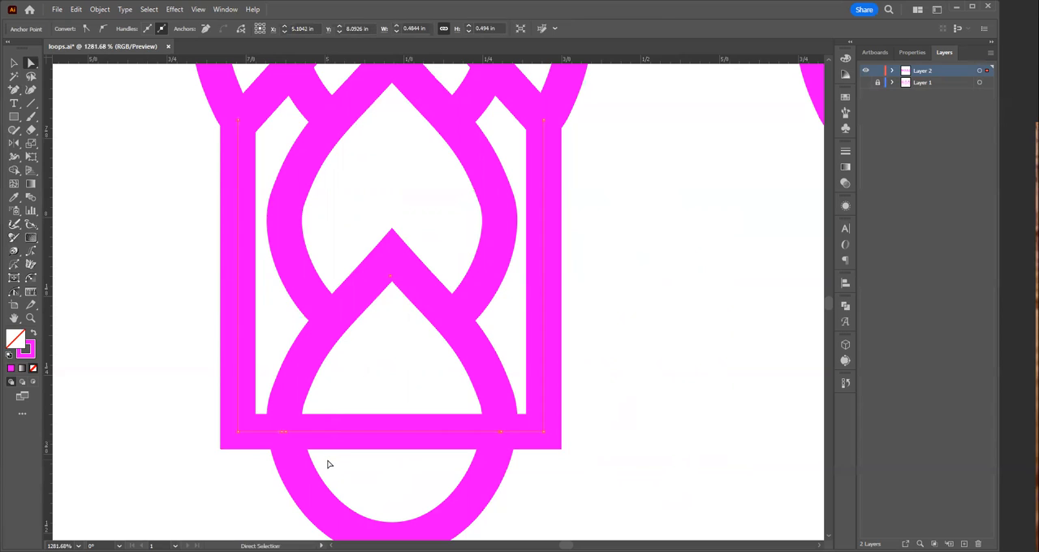
key(Delete)
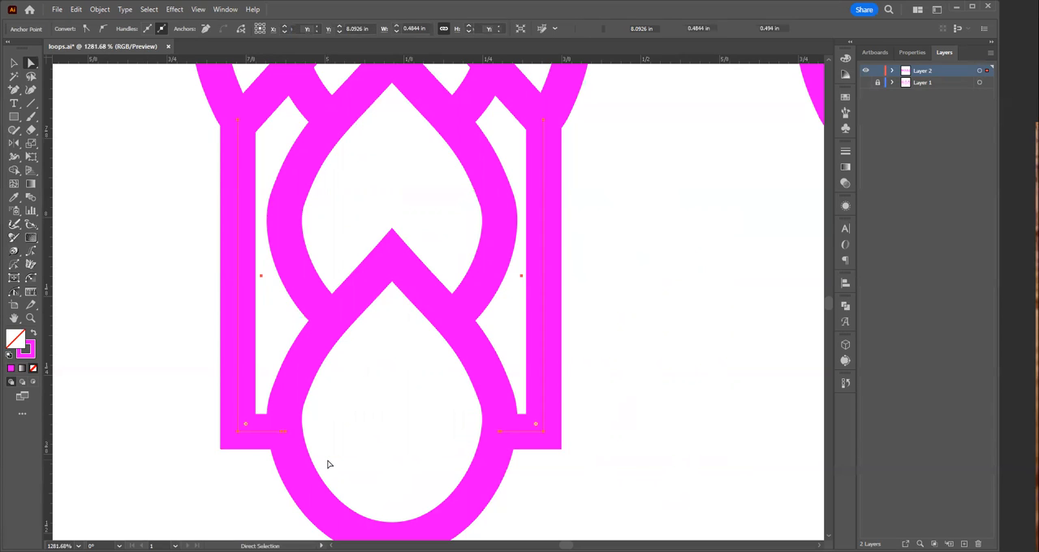
key(ctrl+shift+a)
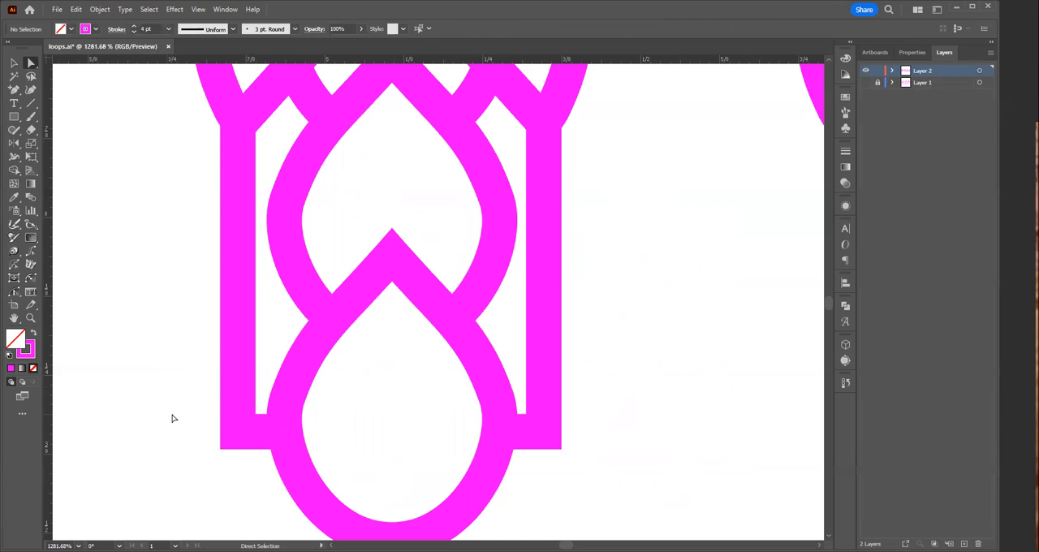
Step: Duplicate the trimmed earring about 1.1 in to its left and rotate the copy 180 degrees so it is upside down
ctrl+alt+click(468, 294)
ctrl+alt+click(450, 279)
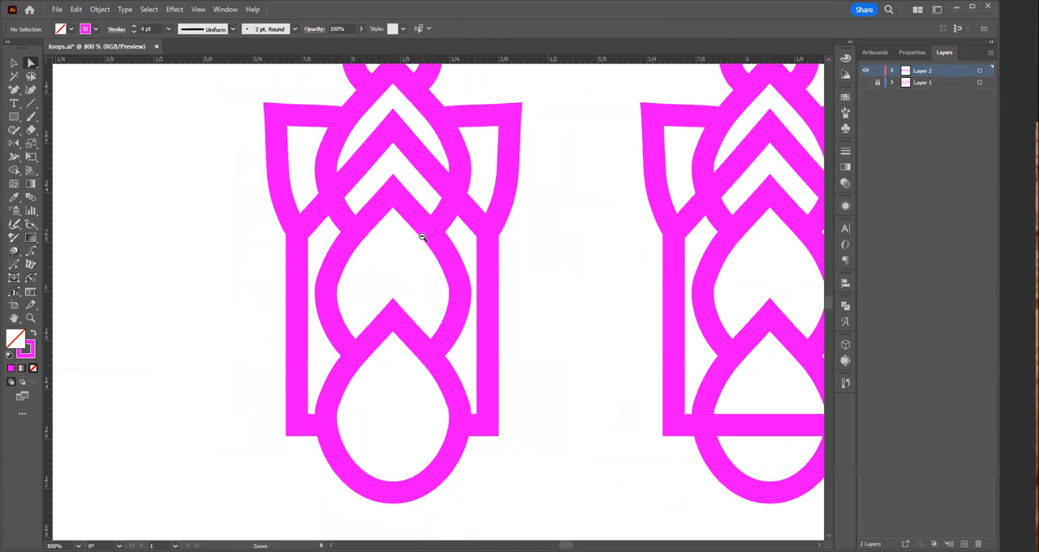
ctrl+alt+click(456, 294)
ctrl+alt+click(463, 307)
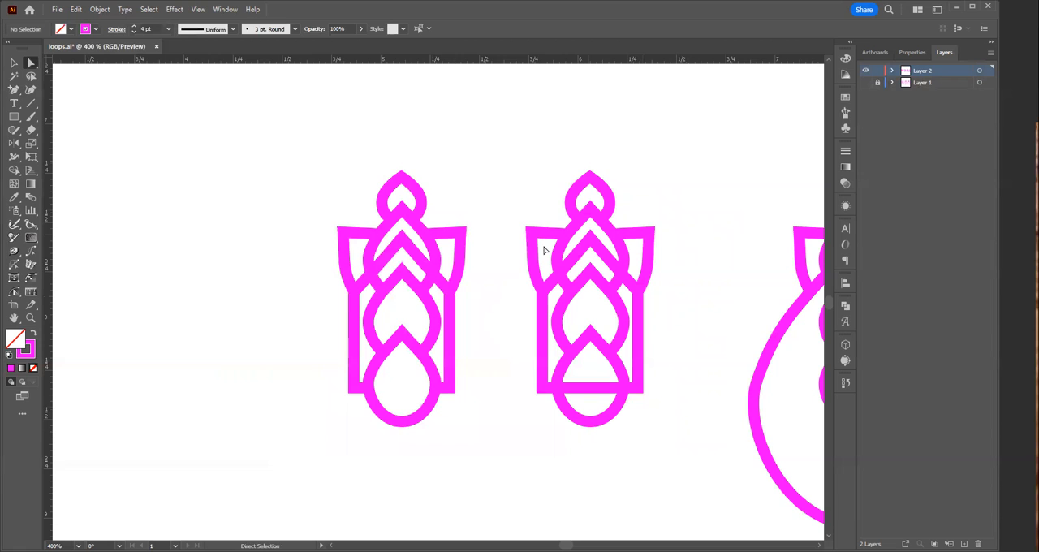
scroll(506, 294, left, 3)
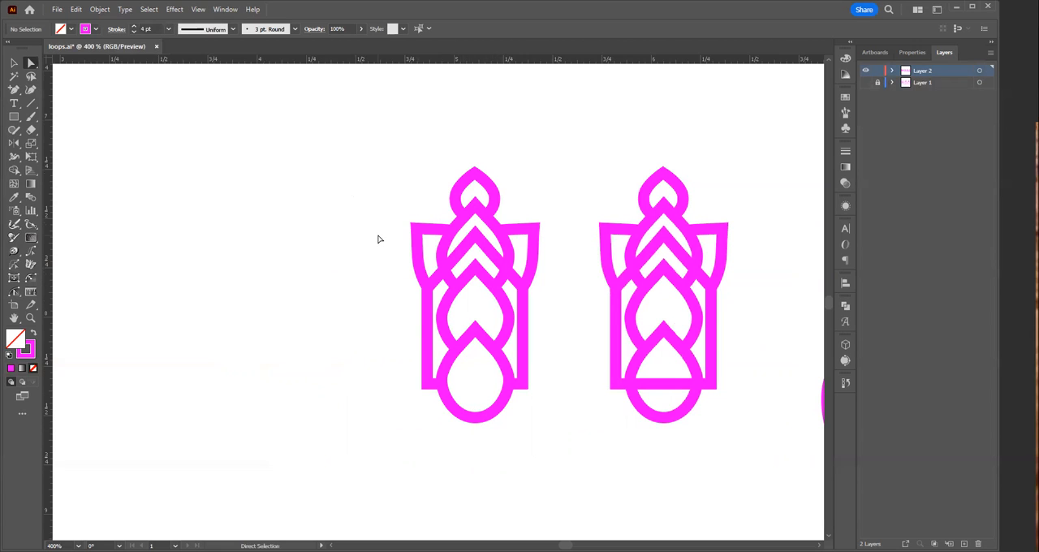
key(v)
click(513, 402)
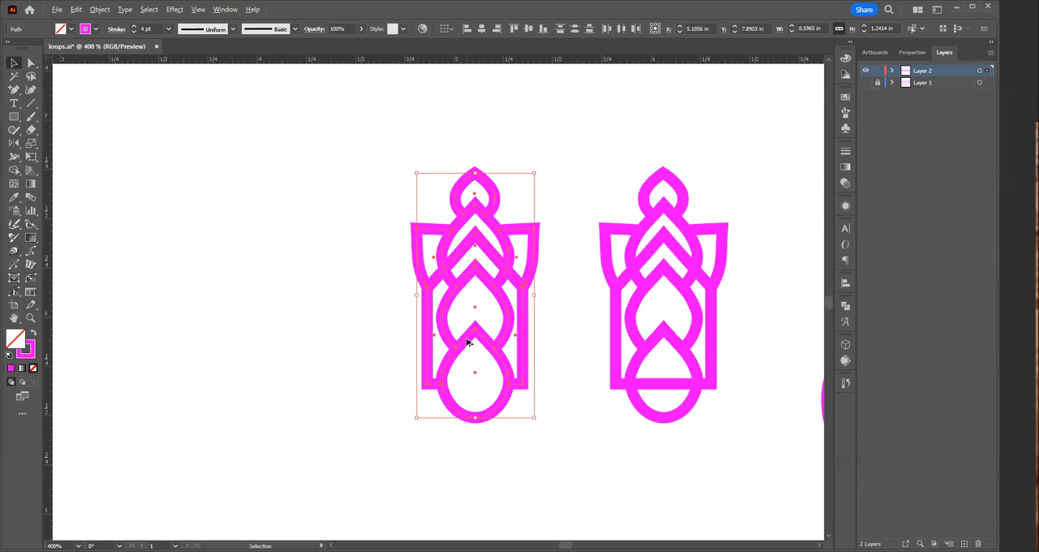
drag(467, 343, 253, 326)
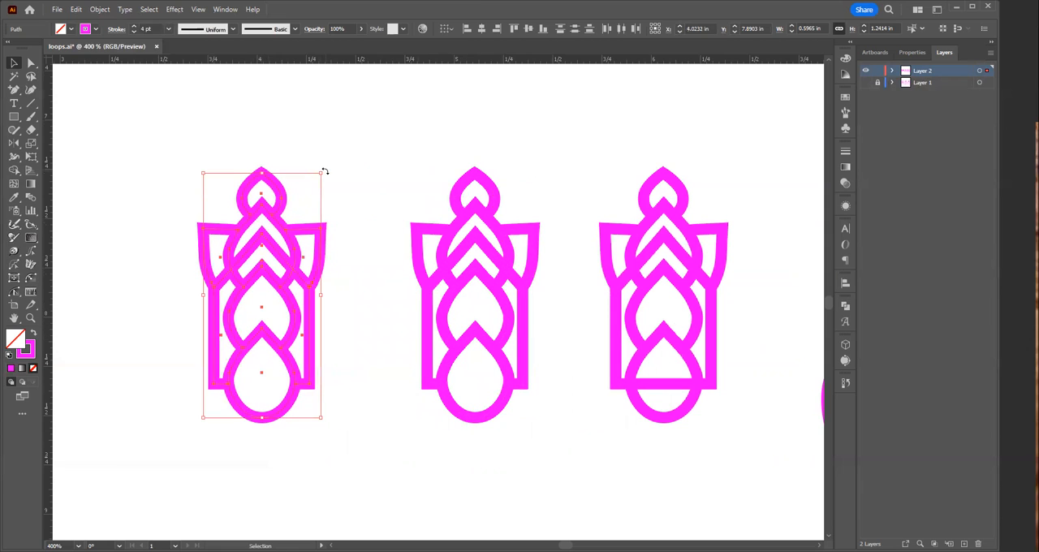
drag(324, 171, 221, 374)
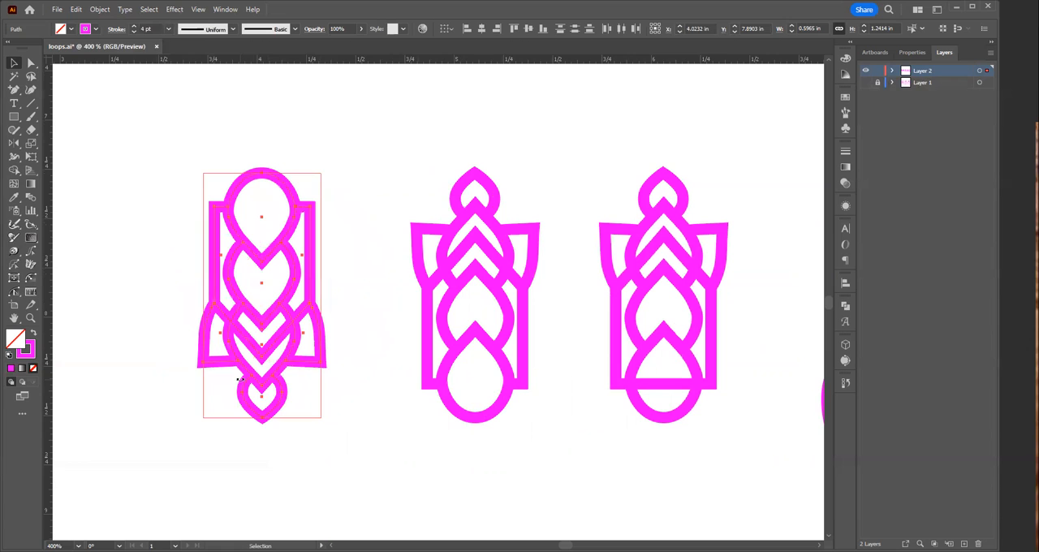
click(399, 442)
key(z)
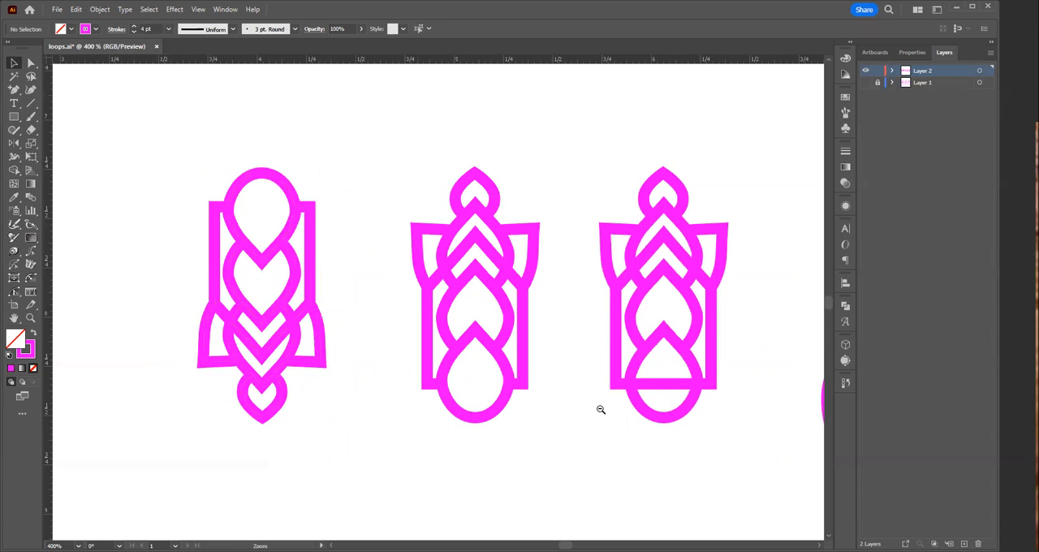
ctrl+alt+click(601, 410)
ctrl+alt+click(301, 234)
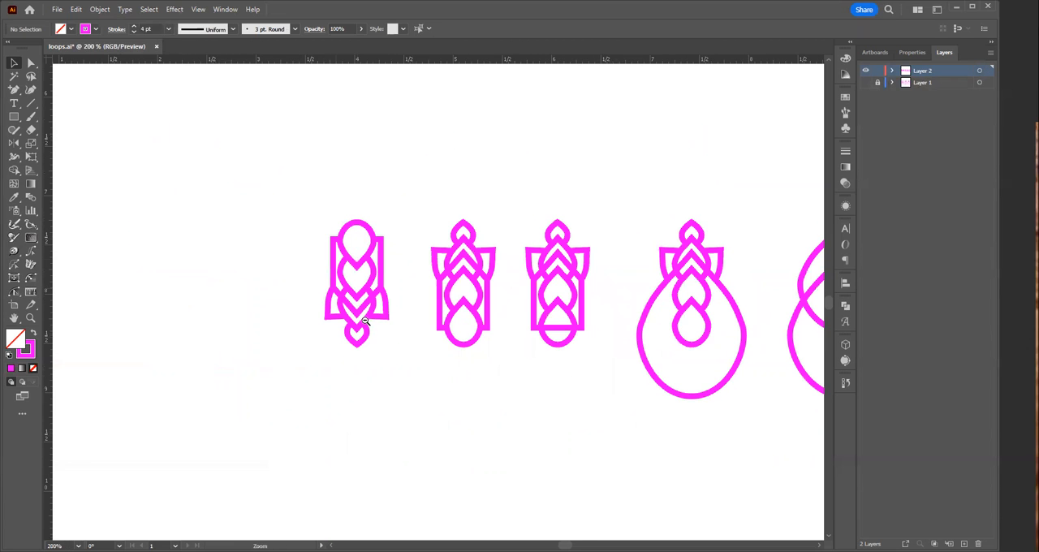
drag(391, 405, 353, 479)
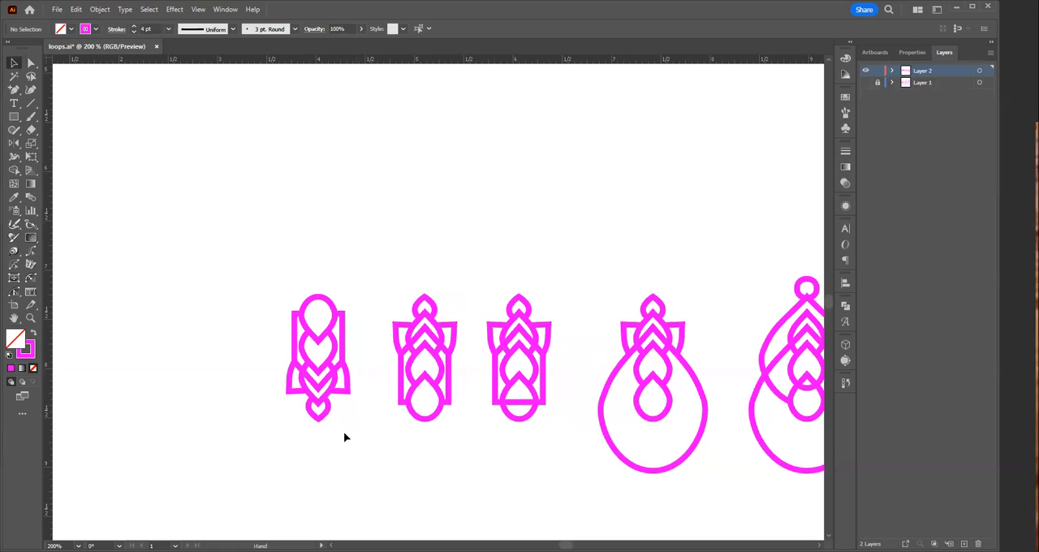
Step: Duplicate the whole upside-down earring about 0.84 in to its left
click(318, 391)
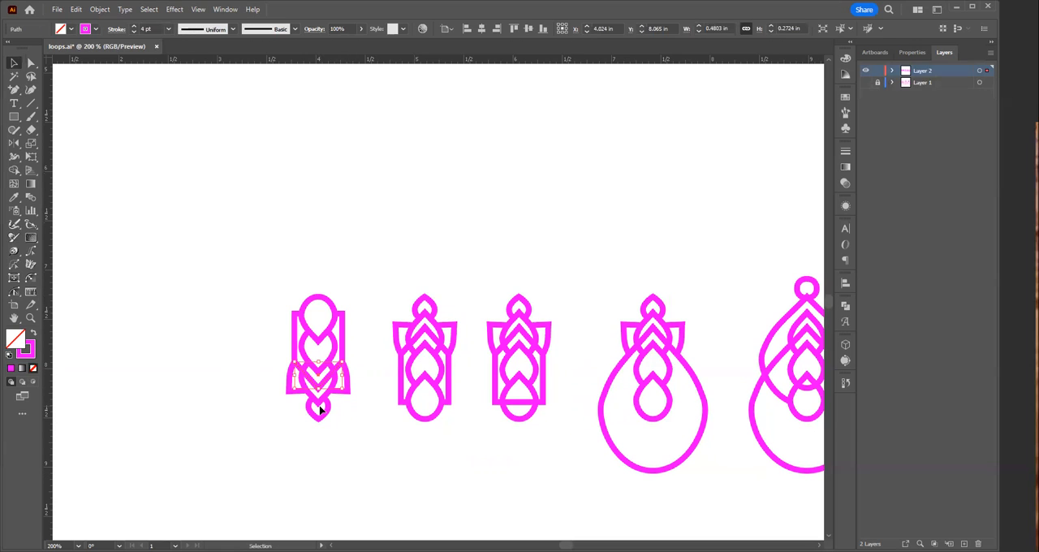
drag(424, 436, 543, 469)
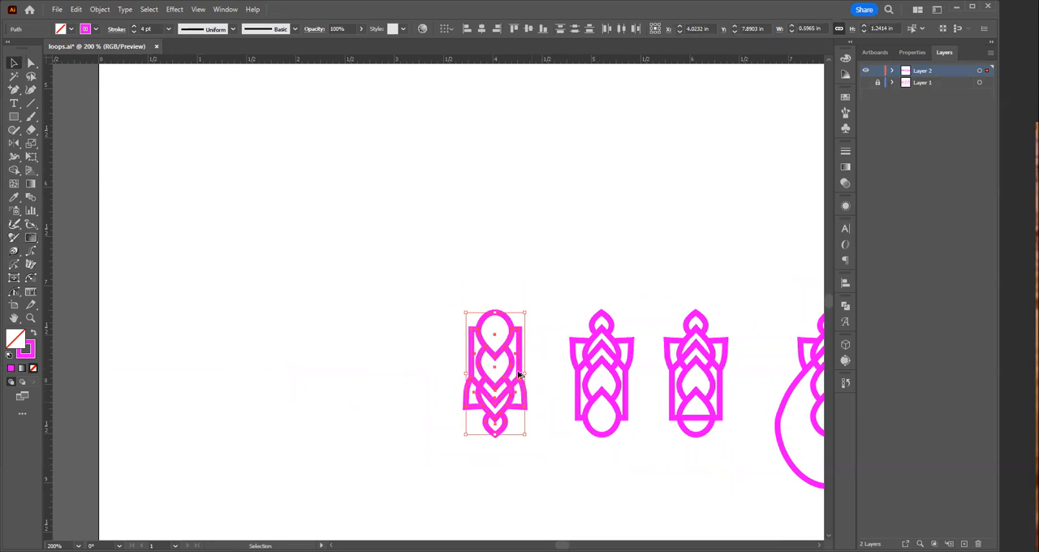
drag(493, 353, 409, 352)
drag(440, 287, 572, 499)
click(371, 287)
drag(535, 456, 373, 260)
drag(494, 370, 412, 370)
click(354, 382)
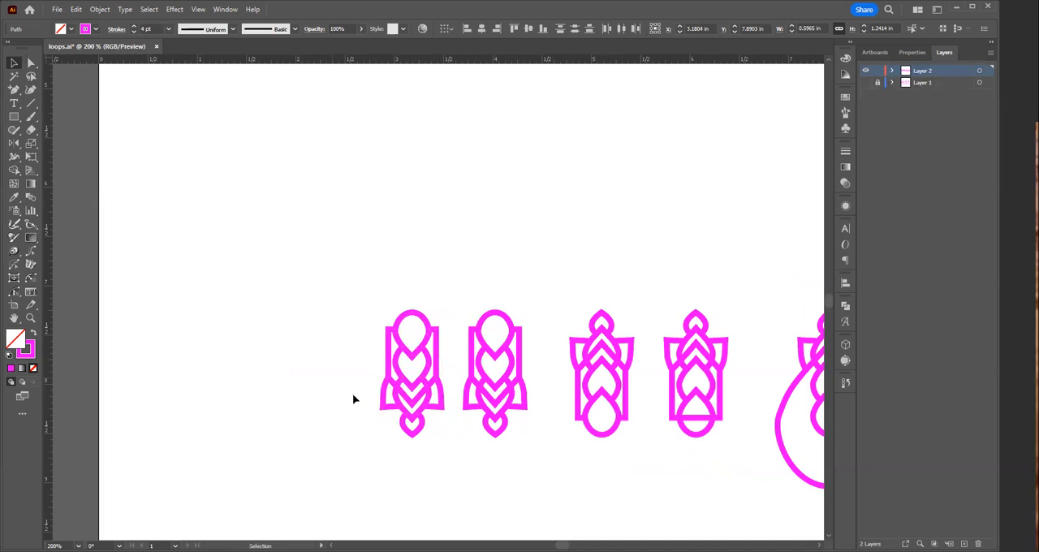
Step: On the leftmost earring, copy the V-shaped line in the lower teardrop about 0.3 in up into the middle teardrop
click(413, 417)
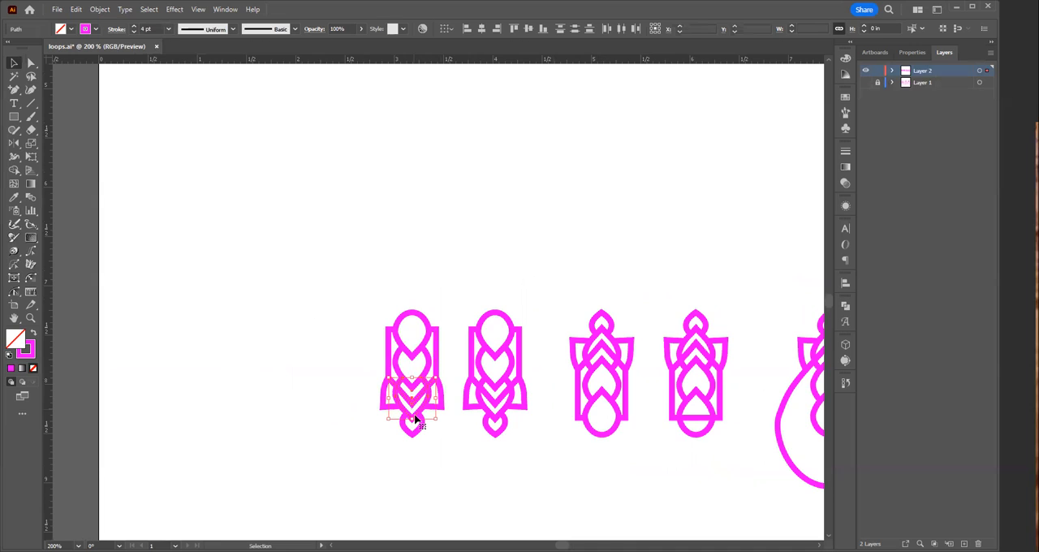
click(452, 447)
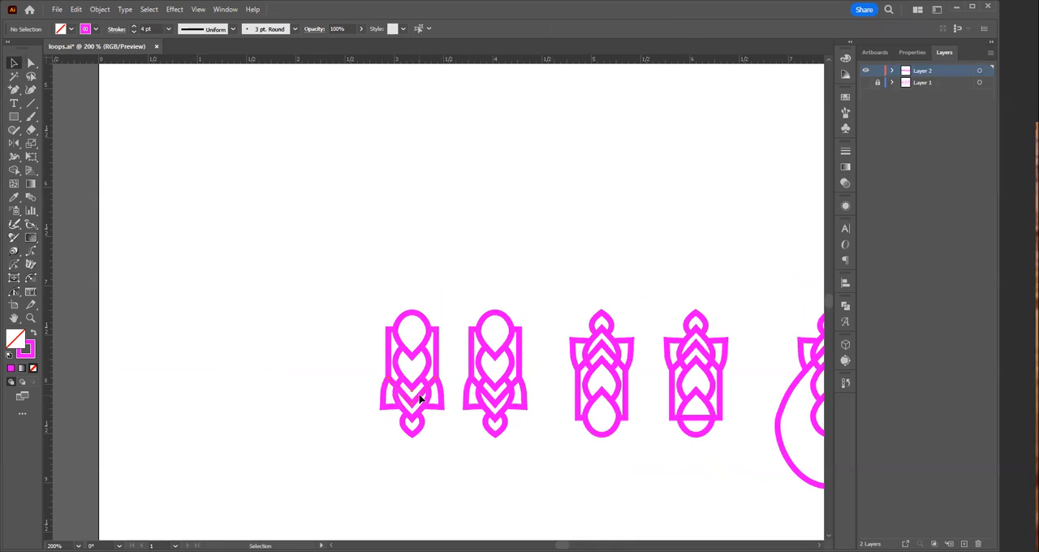
click(421, 399)
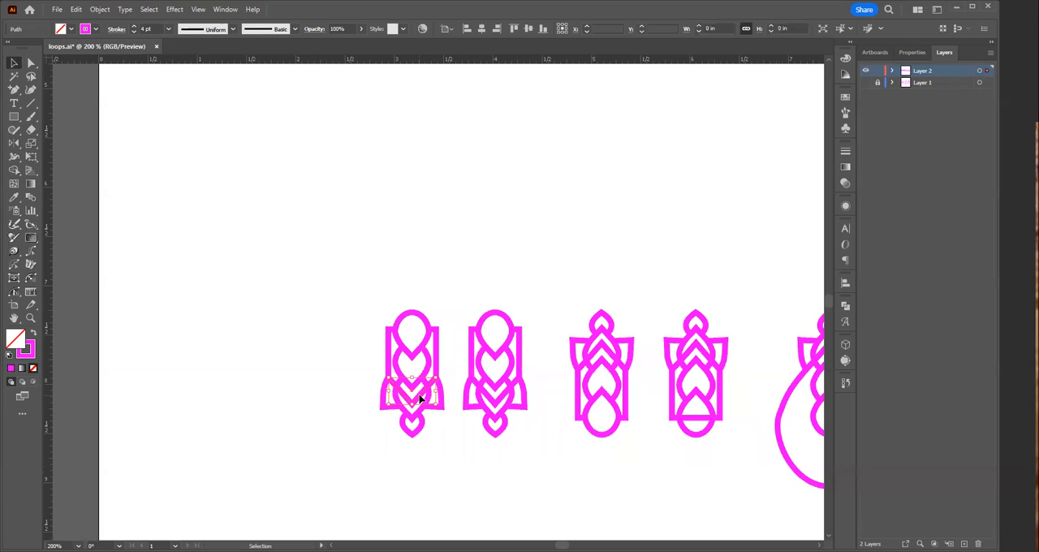
drag(421, 398, 420, 369)
click(459, 492)
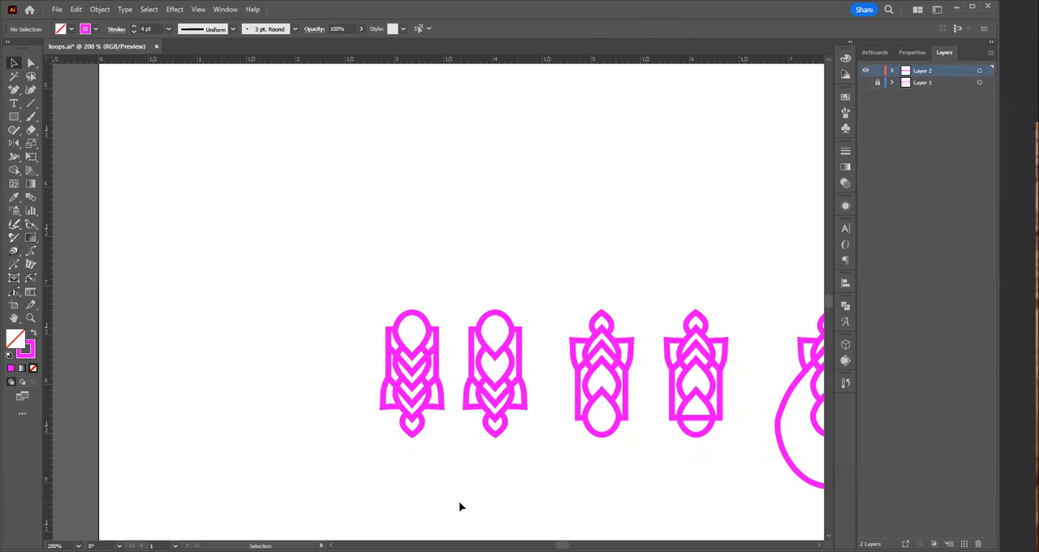
Step: Duplicate the leftmost earring about 1 in to its left and copy the new earring's upper V-line about 0.3 in up across the top teardrop
drag(366, 295, 452, 460)
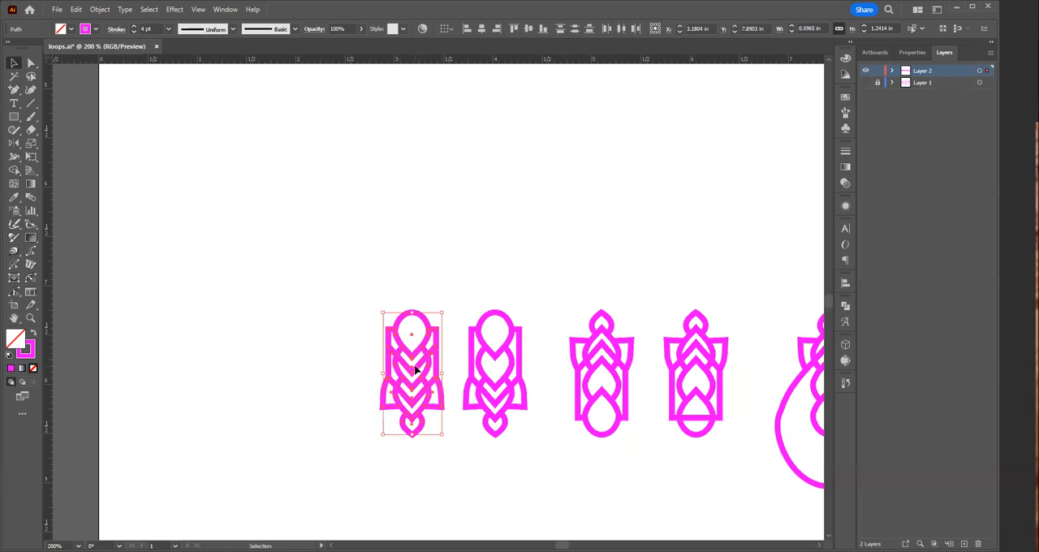
drag(415, 373, 315, 379)
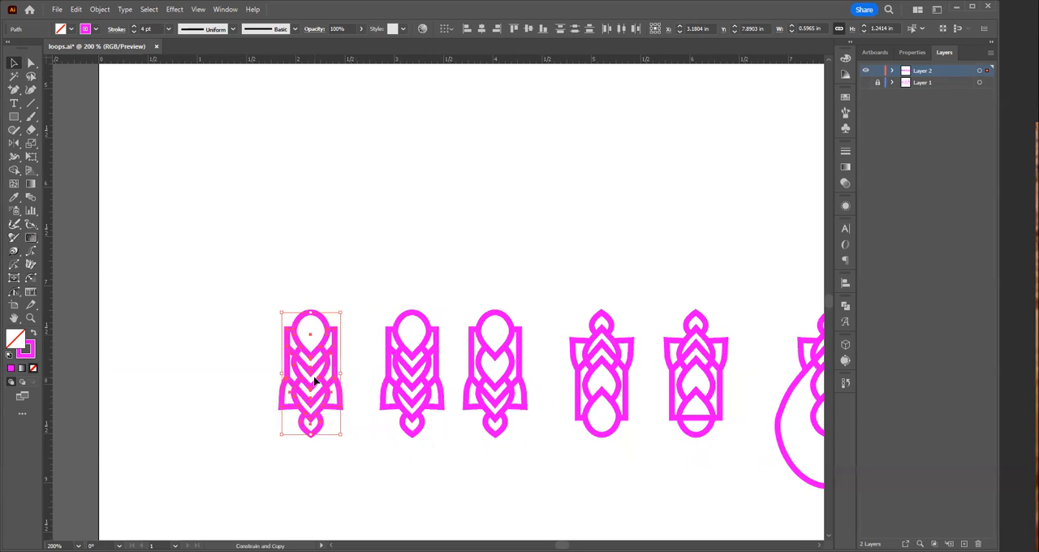
click(243, 364)
click(321, 369)
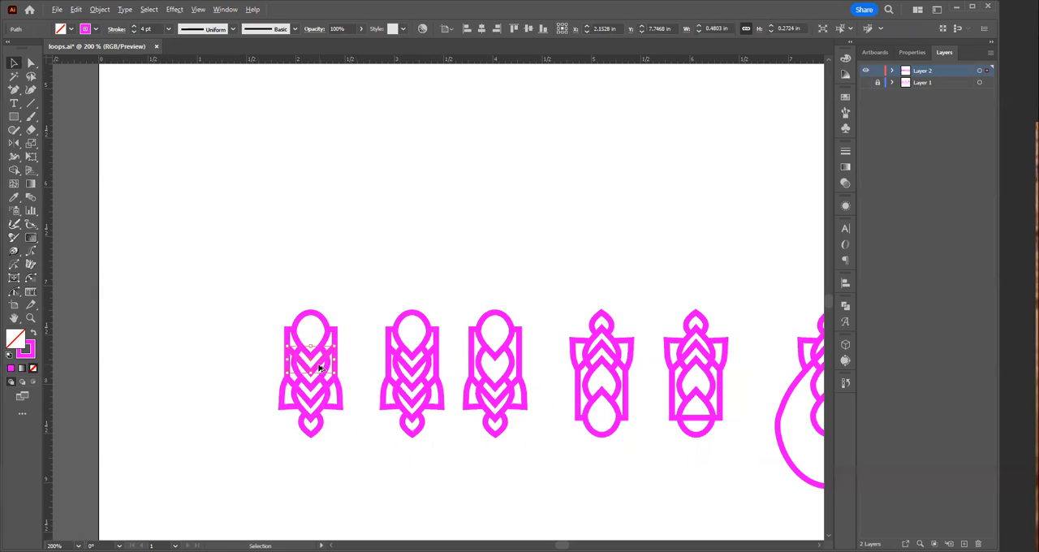
drag(321, 369, 323, 333)
Step: Add anchor points on the topmost V-line where it crosses both sides of the top teardrop
key(ctrl+space)
drag(323, 349, 645, 417)
key(space)
drag(300, 383, 554, 531)
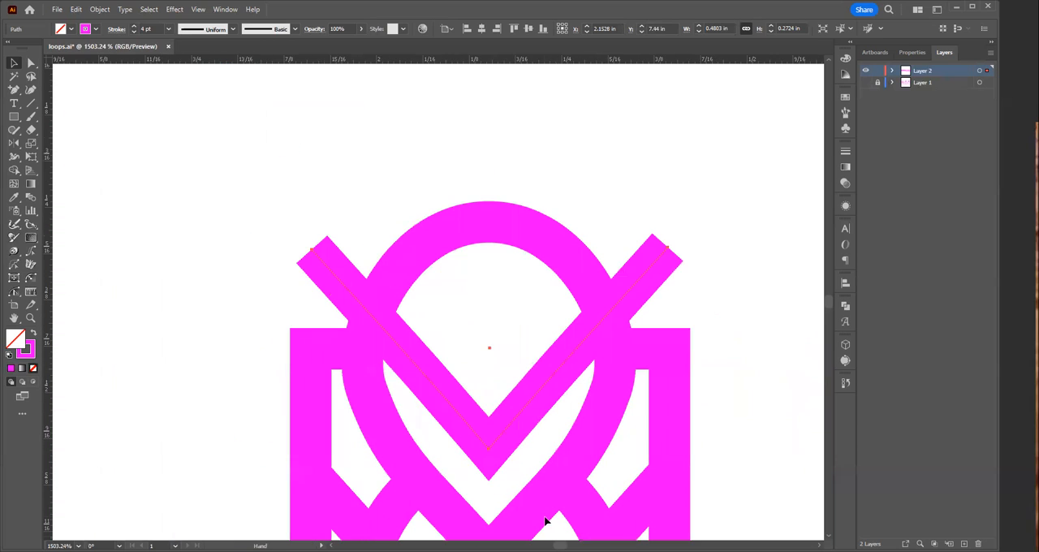
key(plus)
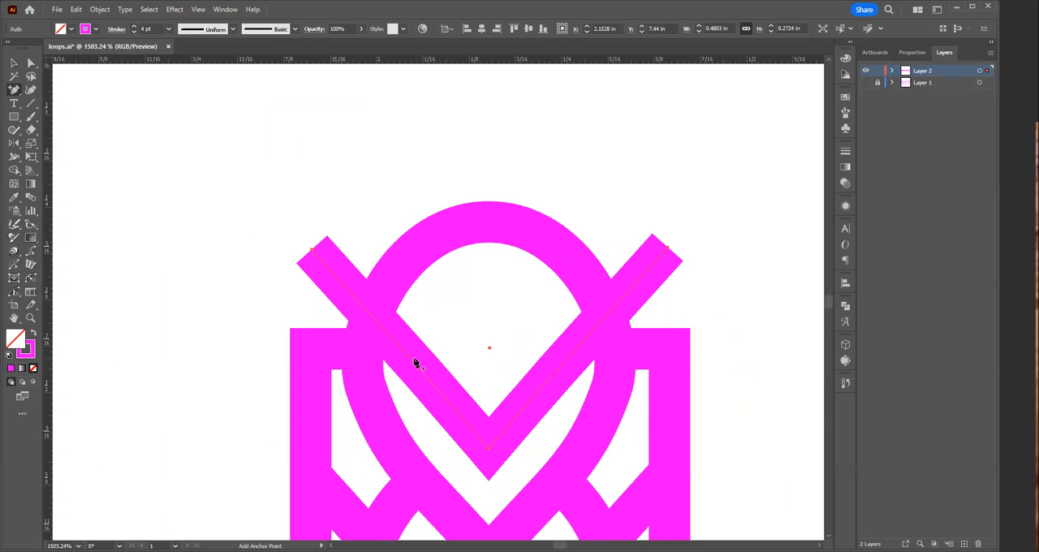
click(375, 322)
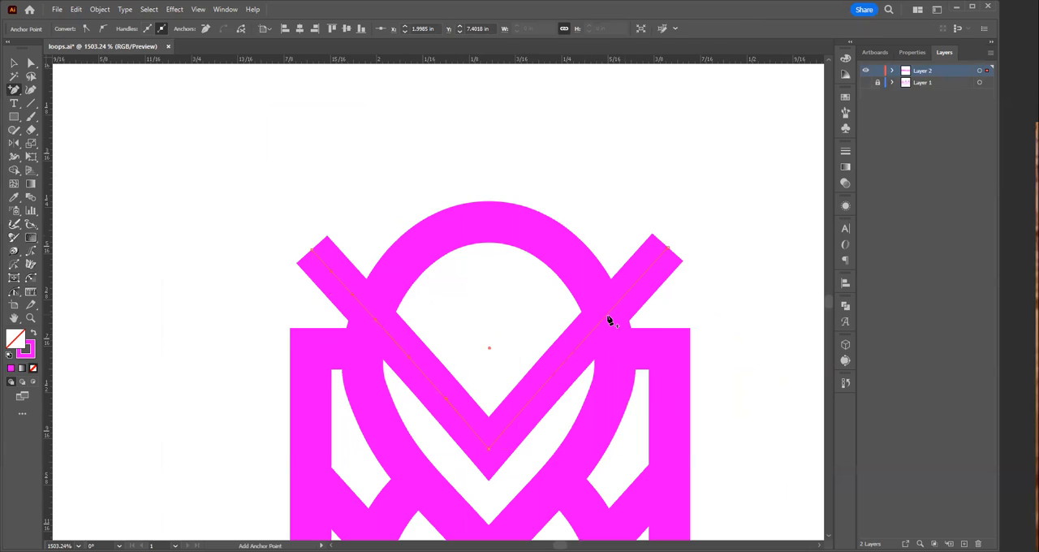
Step: Delete the two ends of the V-line that stick out beyond the top teardrop's outline
key(a)
drag(694, 242, 708, 267)
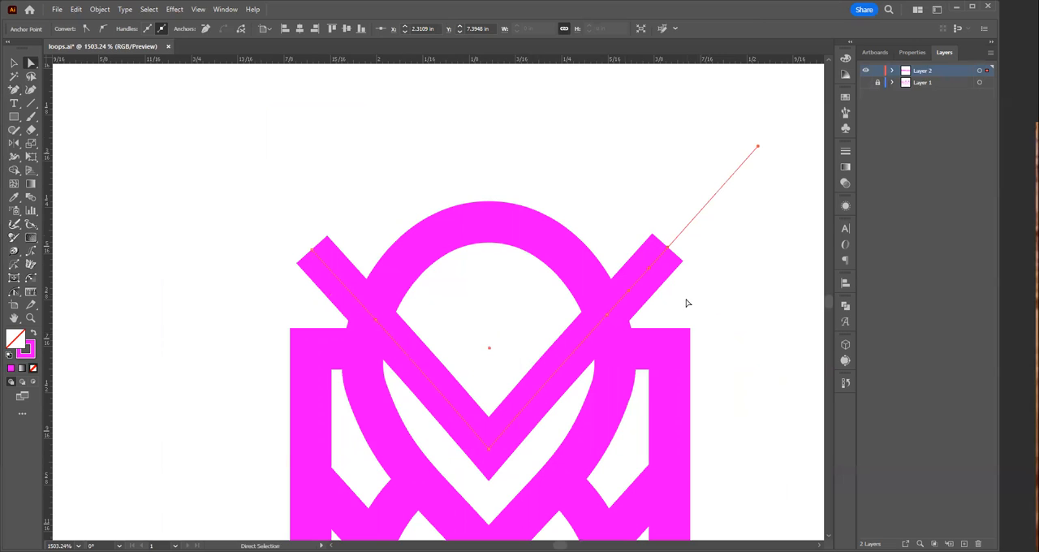
key(Delete)
drag(281, 226, 329, 269)
key(Delete)
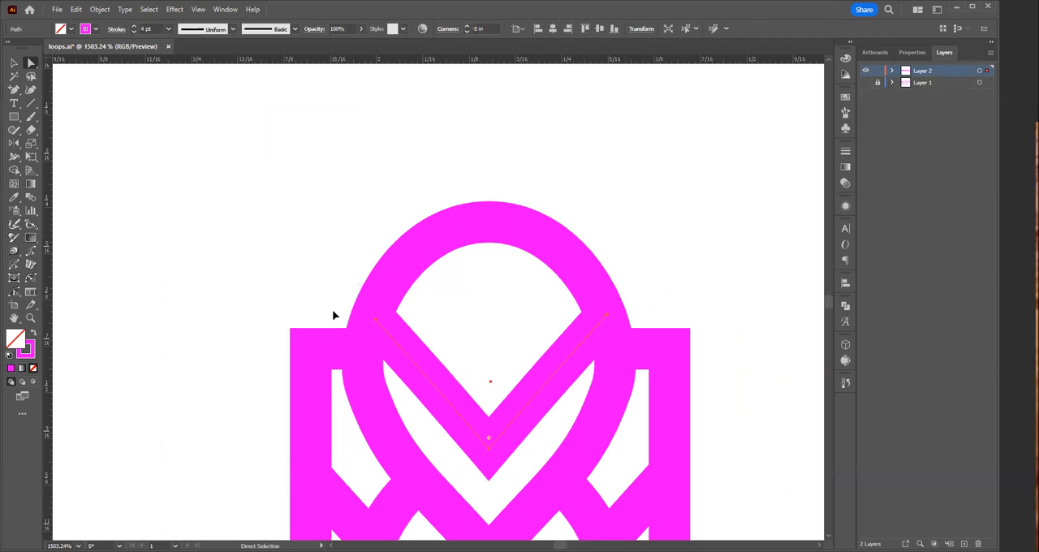
Step: Duplicate the rightmost large teardrop earring about 2.5 in straight above the original
ctrl+alt+click(477, 382)
ctrl+alt+click(488, 392)
ctrl+alt+click(452, 382)
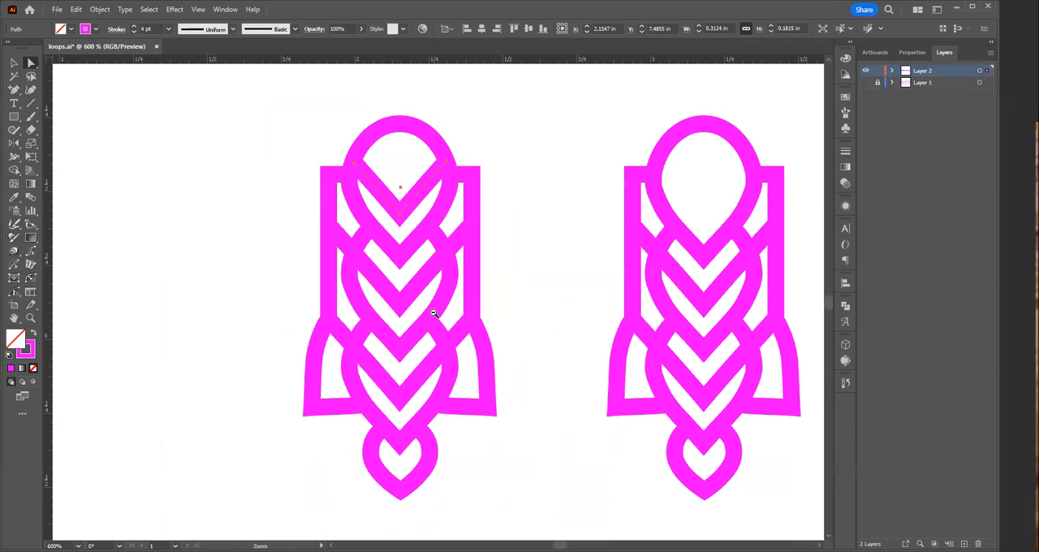
ctrl+alt+click(434, 313)
ctrl+alt+click(438, 296)
ctrl+alt+click(504, 313)
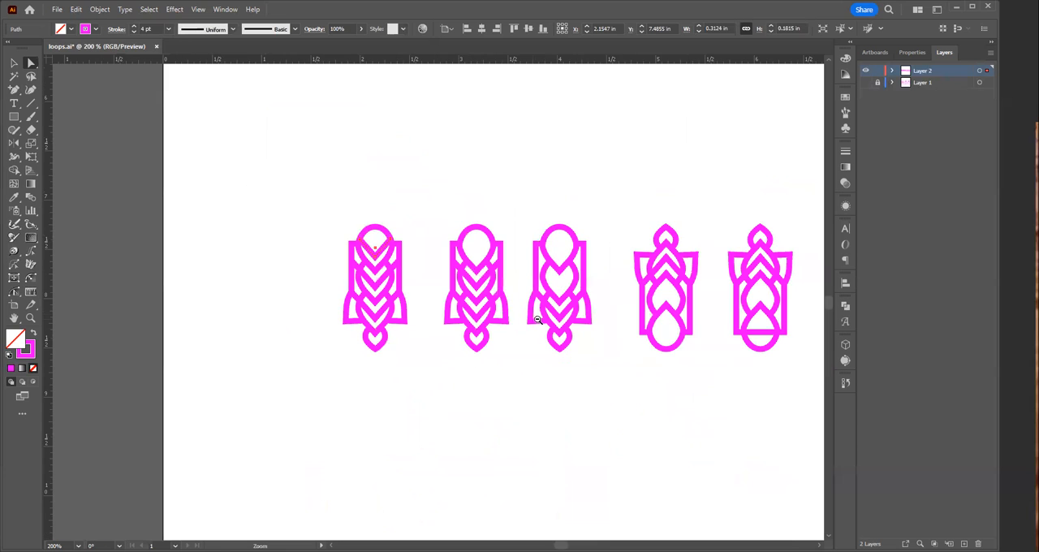
drag(567, 375, 408, 401)
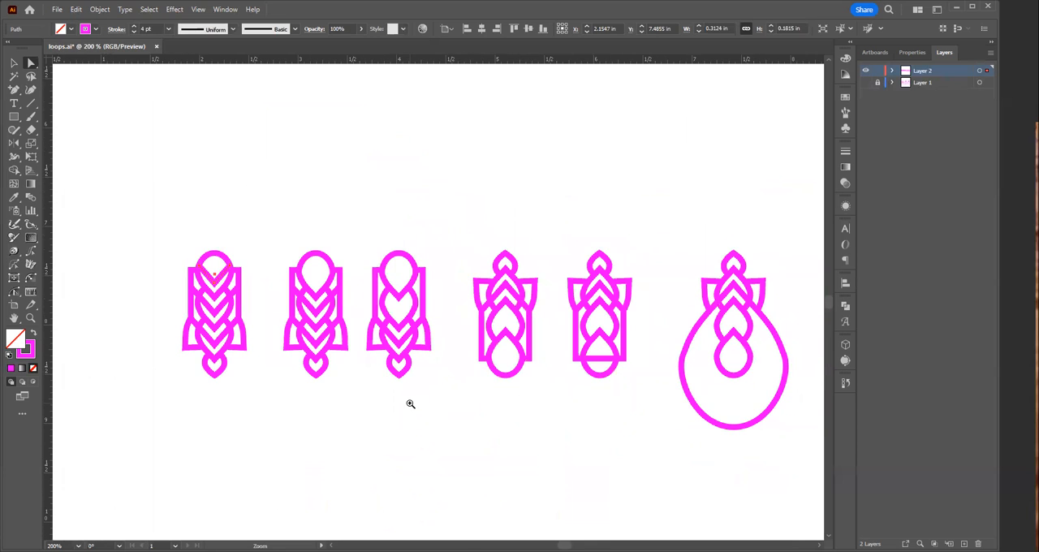
ctrl+alt+click(510, 387)
ctrl+alt+click(528, 272)
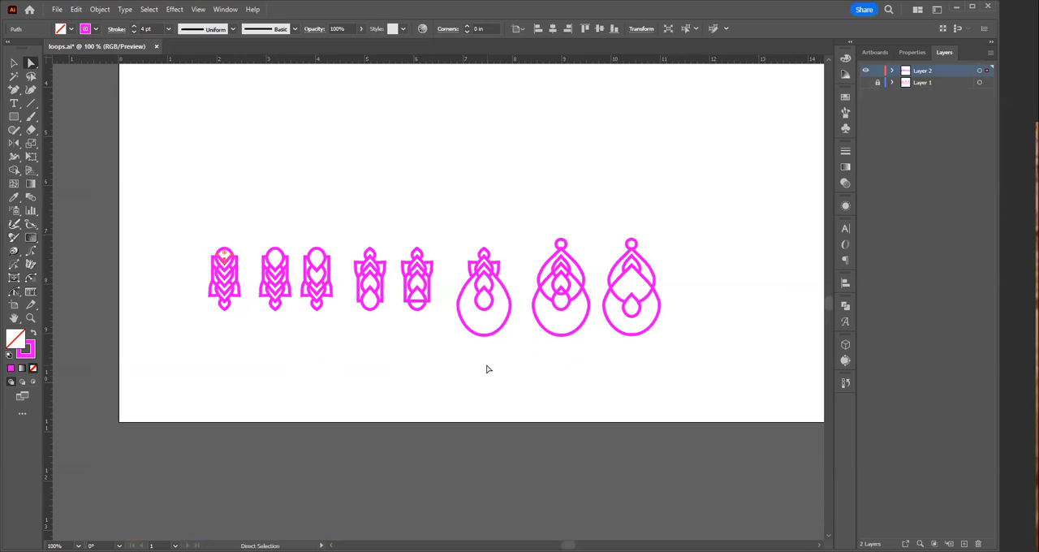
click(381, 394)
key(v)
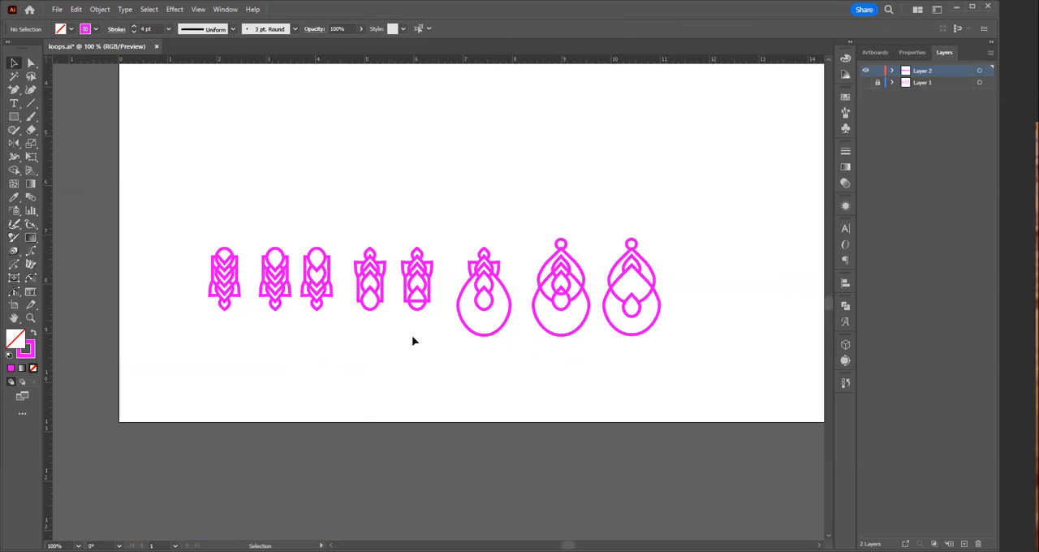
drag(599, 228, 653, 367)
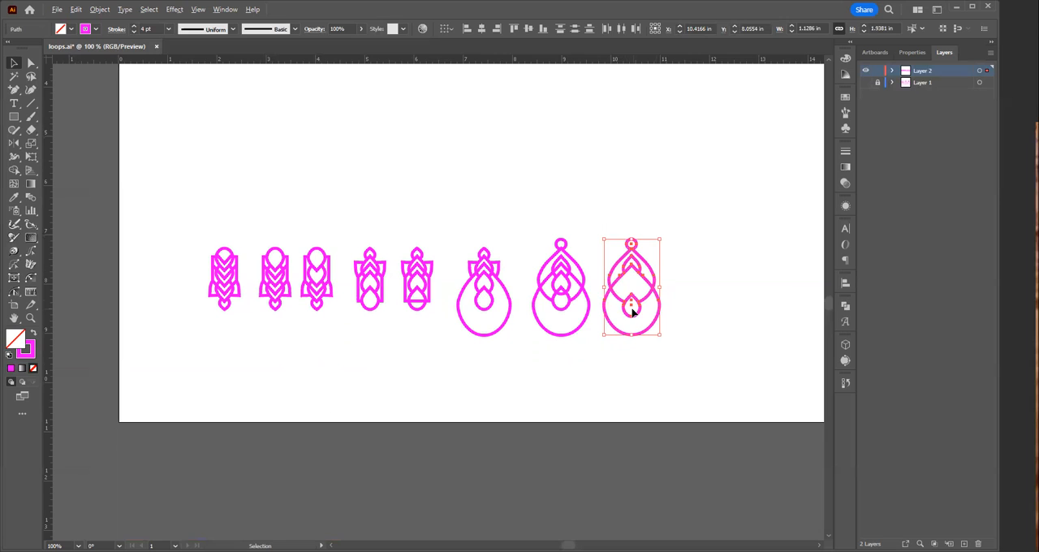
drag(633, 306, 631, 174)
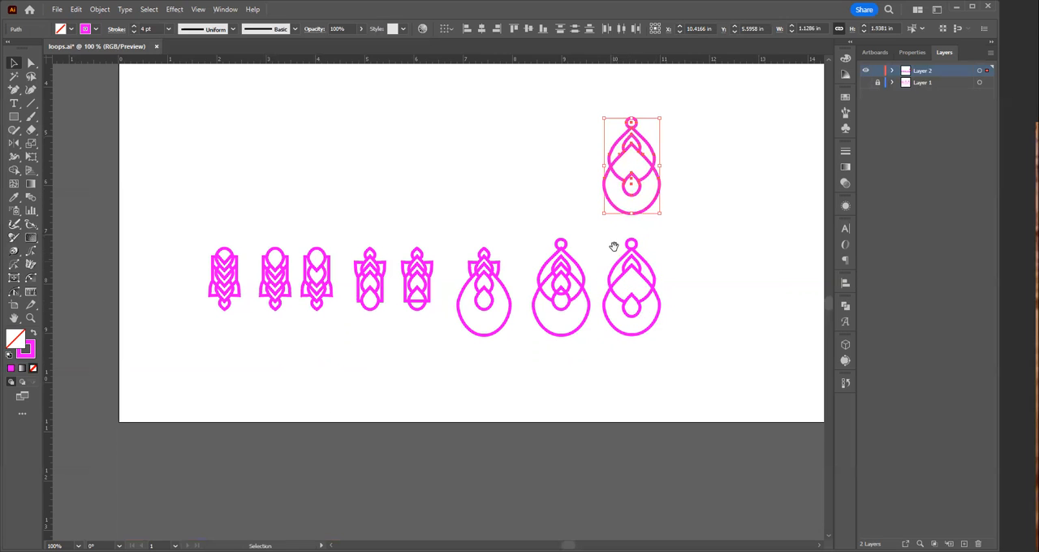
Step: On the upper earring copy, create a copy of the small pointed arch near the top, rotated 180 degrees
key(ctrl+equal)
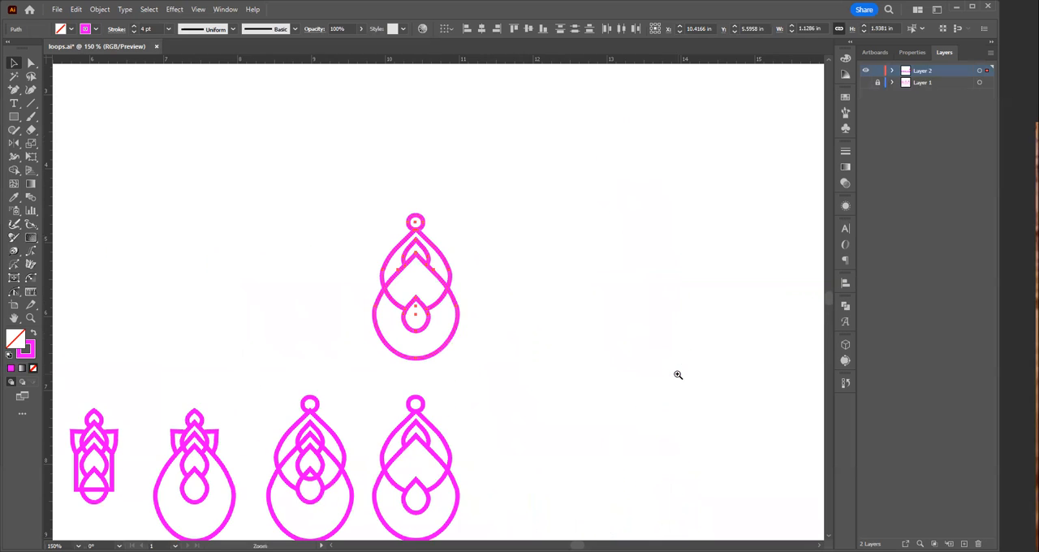
ctrl+click(456, 311)
ctrl+click(400, 306)
drag(545, 359, 691, 436)
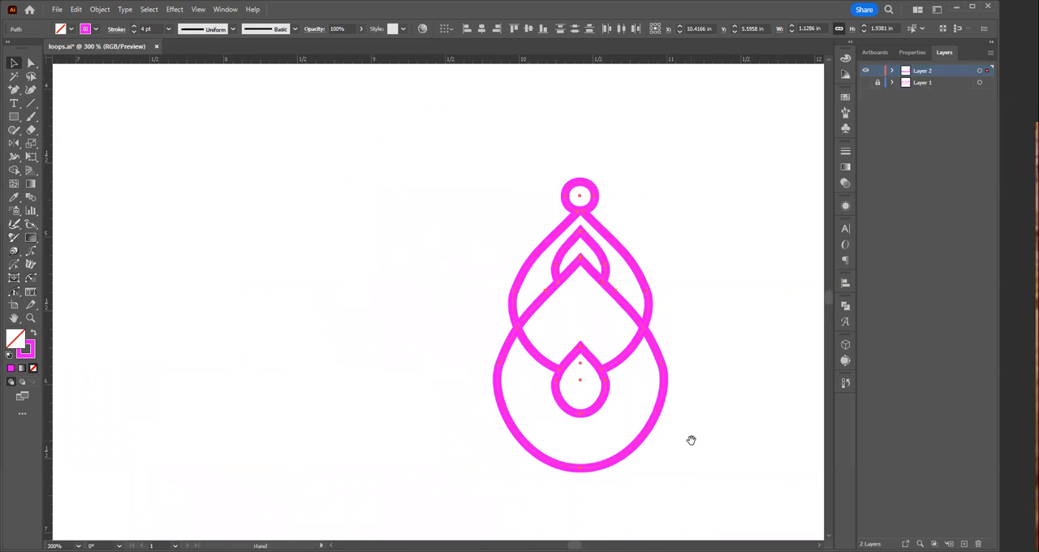
click(382, 227)
click(566, 255)
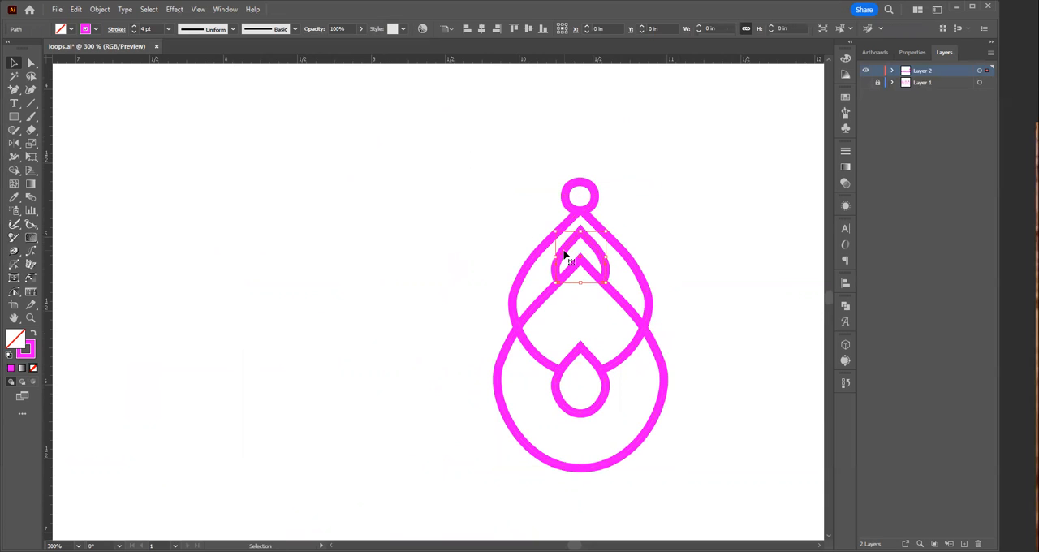
click(14, 143)
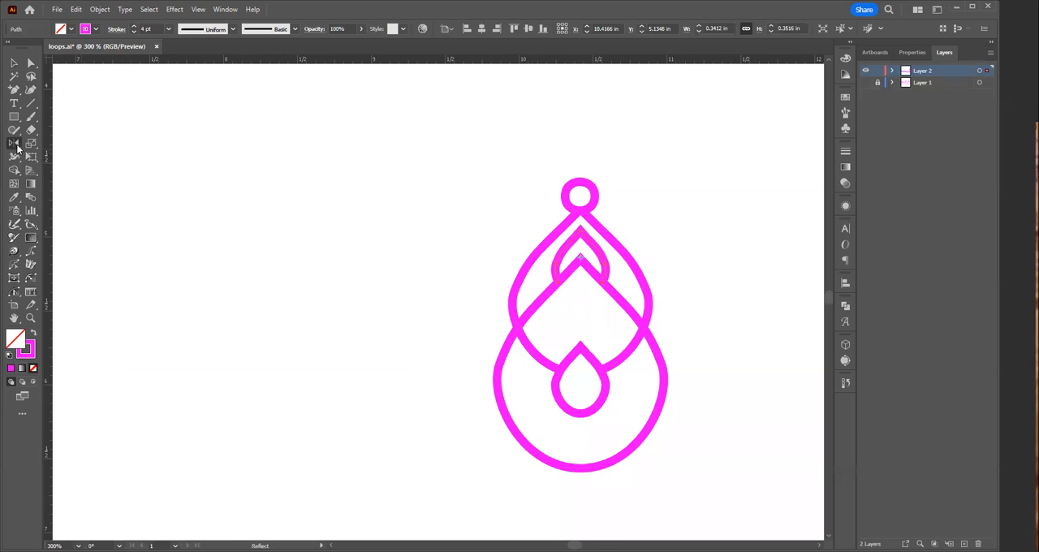
click(54, 143)
alt+click(579, 261)
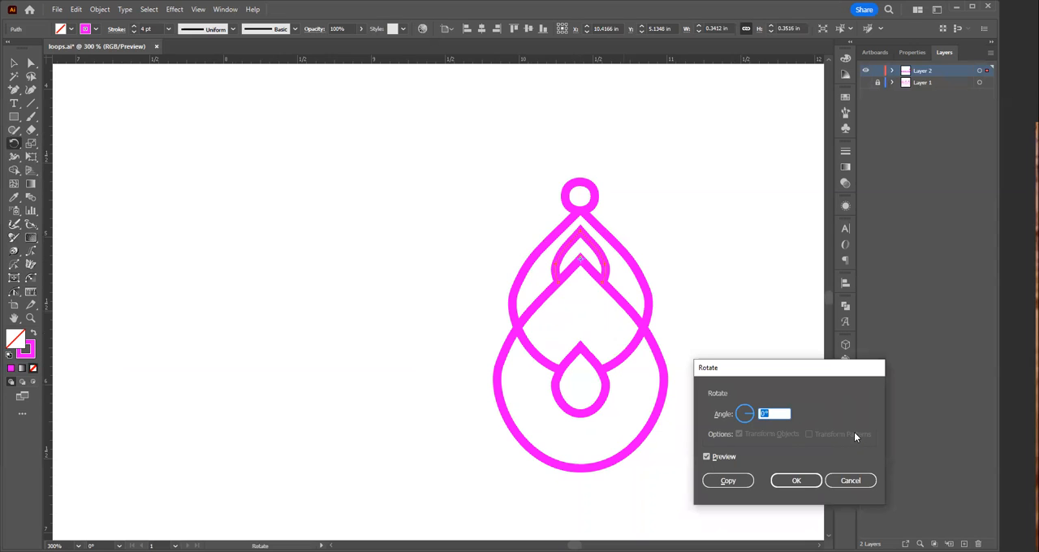
text(180)
key(Tab)
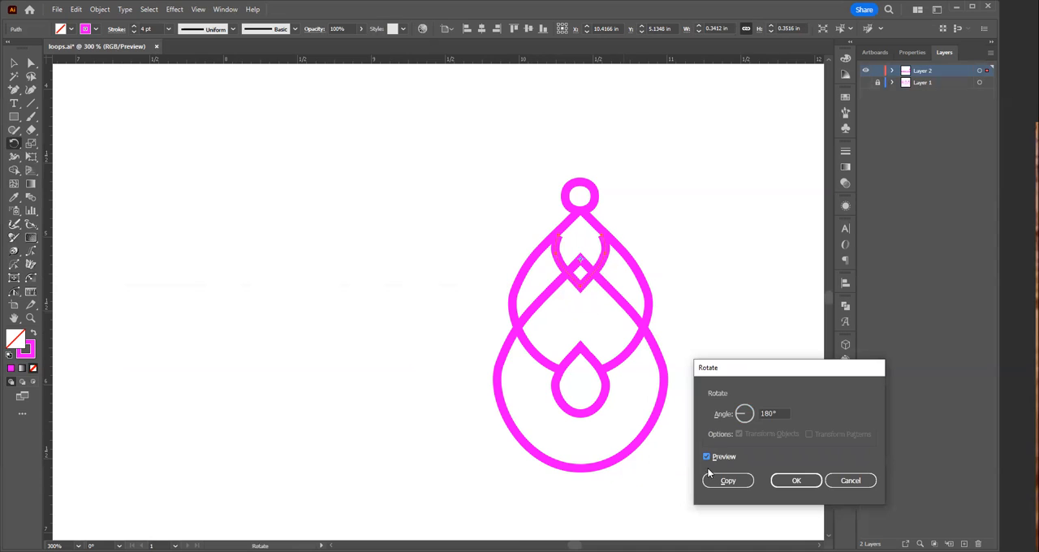
click(723, 481)
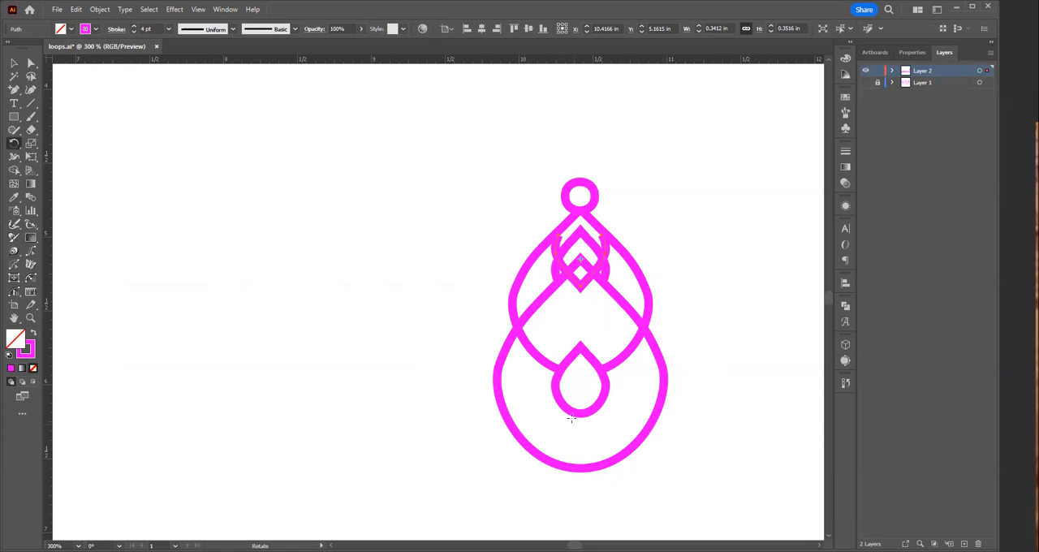
key(v)
click(601, 323)
Step: Try moving the rotated arch copy about 0.3 in straight down, and undo the move
click(587, 288)
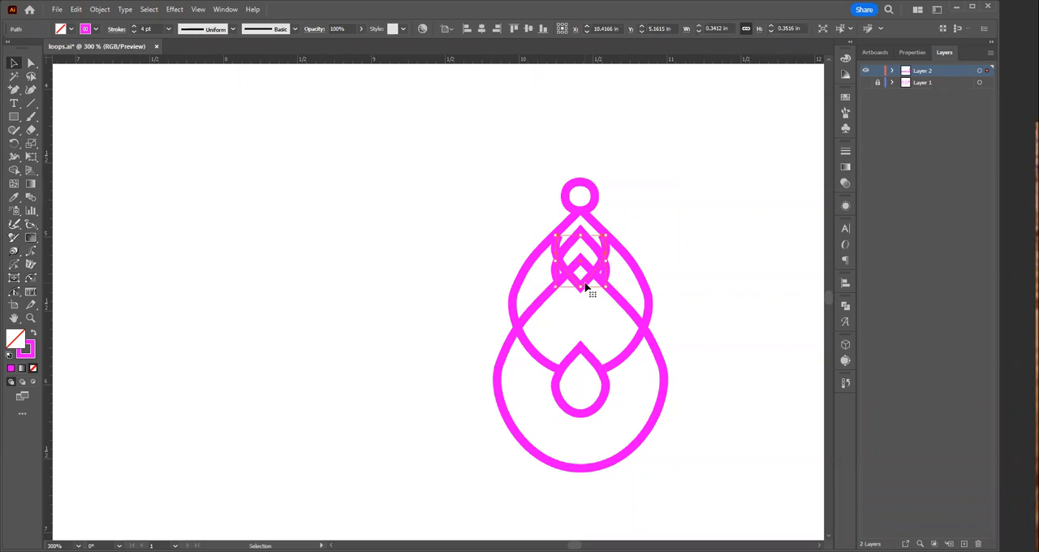
drag(586, 284, 587, 331)
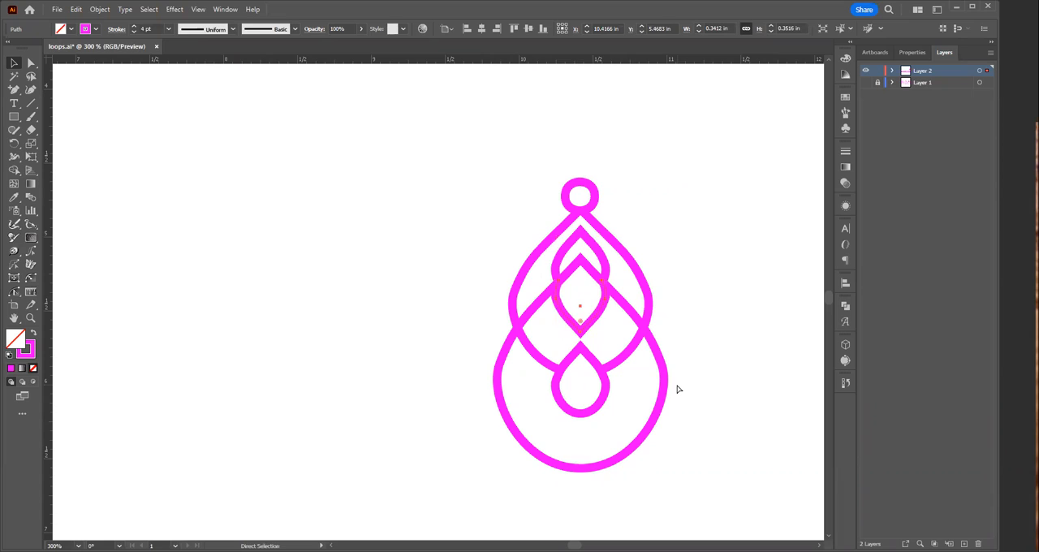
key(ctrl+z)
key(v)
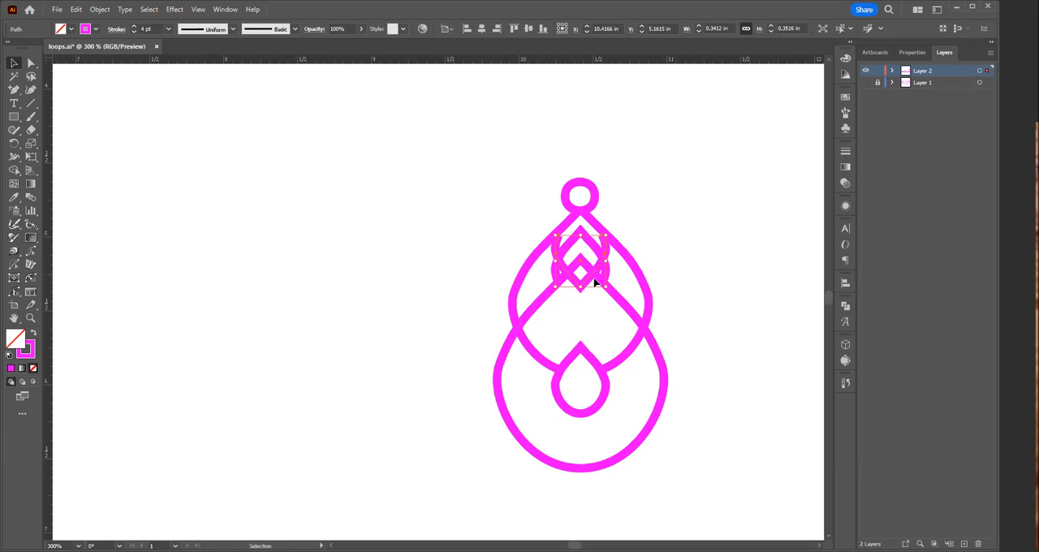
Step: Move the rotated arch copy about 1.1 in down so it hangs below the small teardrop, and select the large teardrop
click(589, 282)
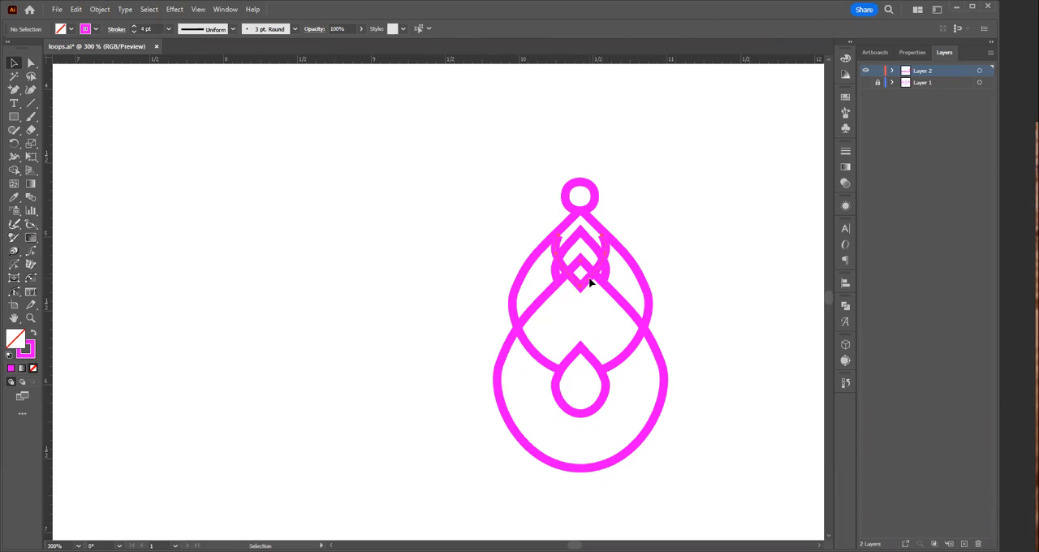
click(579, 288)
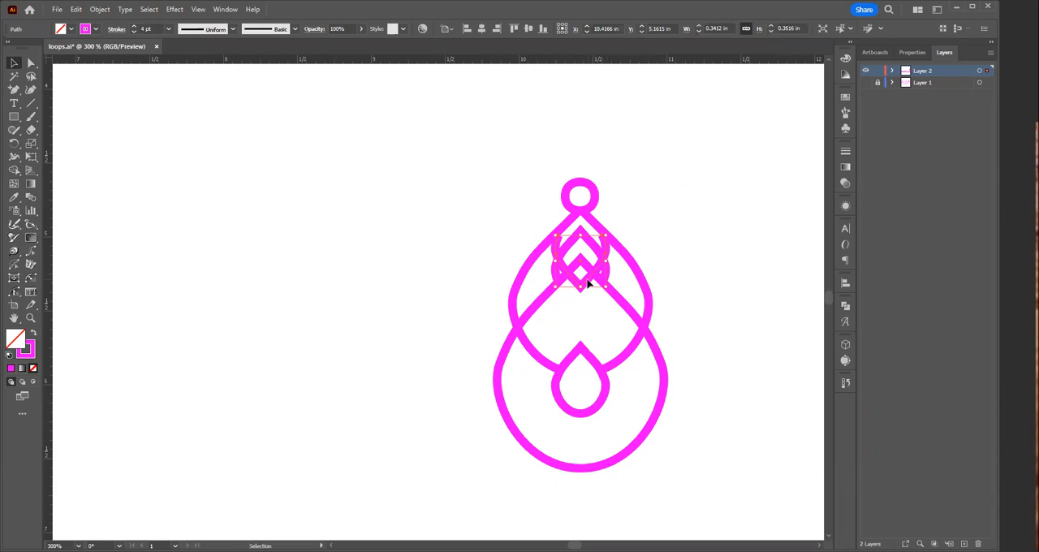
drag(589, 282, 606, 447)
click(661, 388)
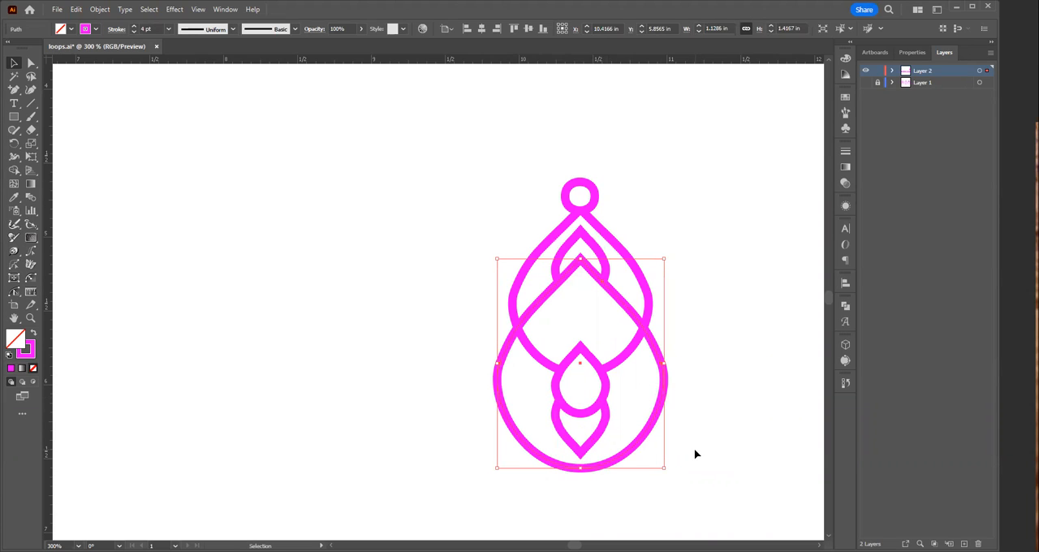
Step: On the upper earring, add anchor points to the large lower teardrop where it crosses the upper teardrop on both sides
click(451, 328)
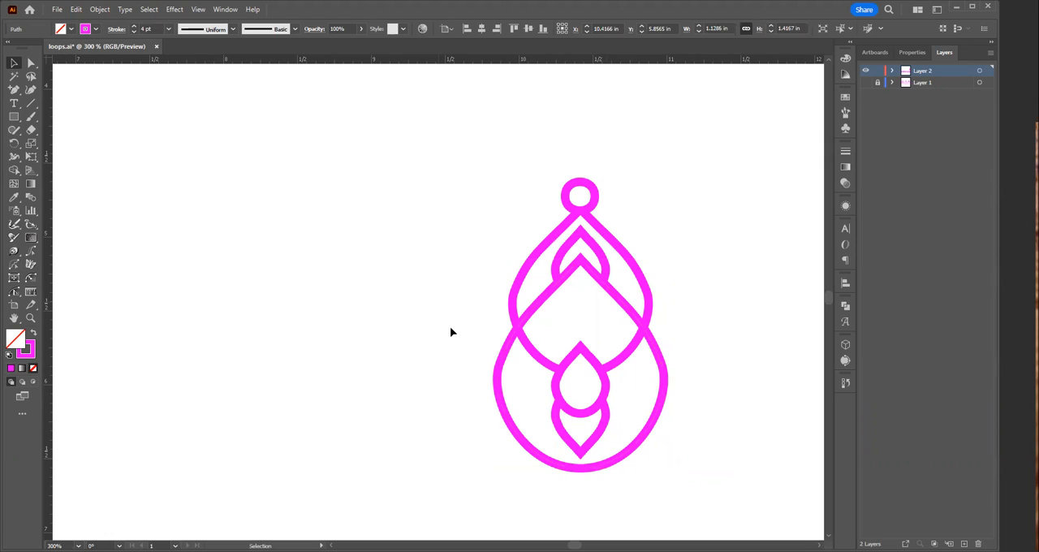
drag(461, 395, 524, 411)
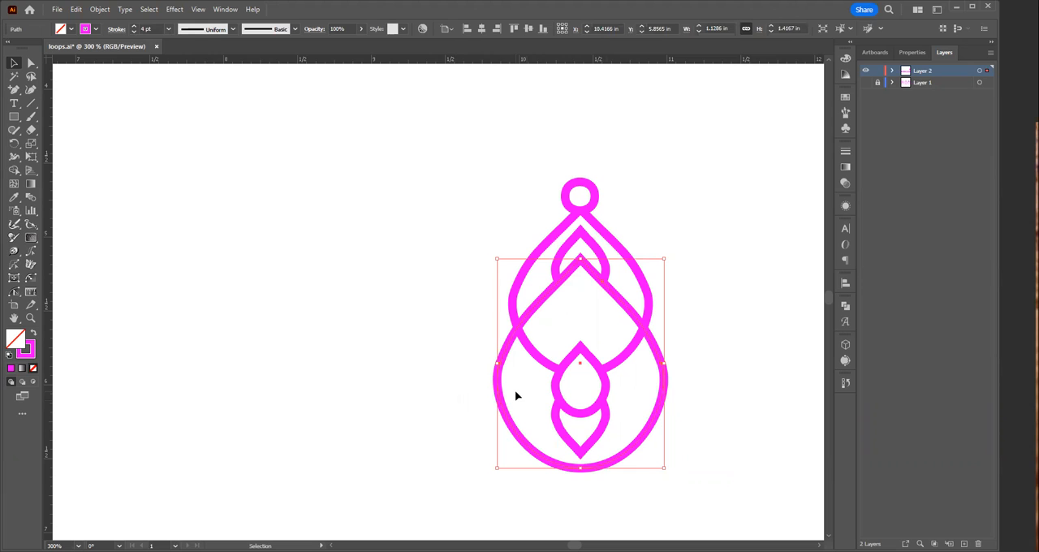
mouse_move(528, 325)
mouse_down()
mouse_move(711, 361)
mouse_move(510, 352)
mouse_up()
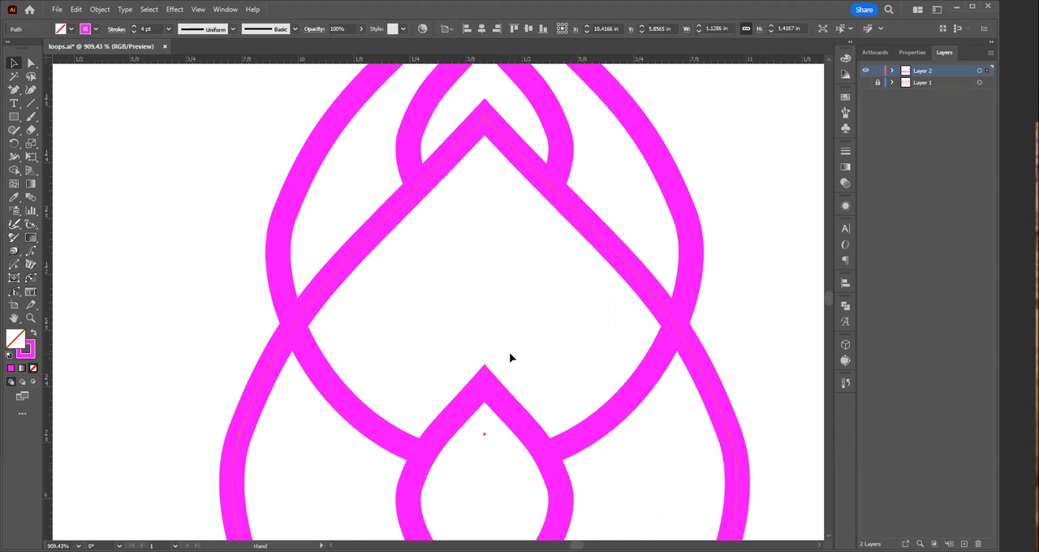
key(plus)
click(294, 327)
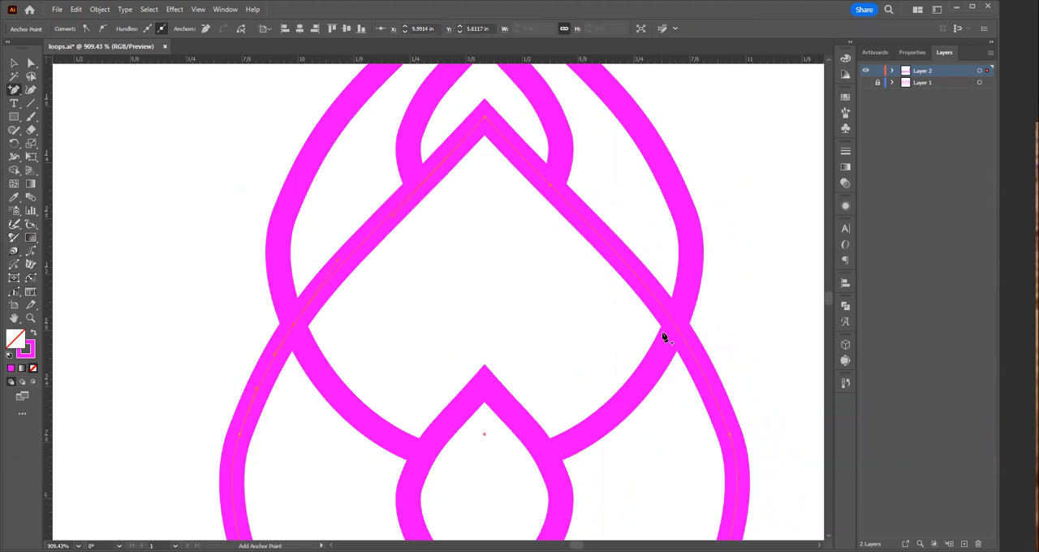
click(619, 320)
click(576, 299)
Step: Delete the large teardrop's sides and leftover bottom below the two crossings, keeping only its chevron inside the upper teardrop
key(a)
drag(211, 355, 284, 456)
key(Delete)
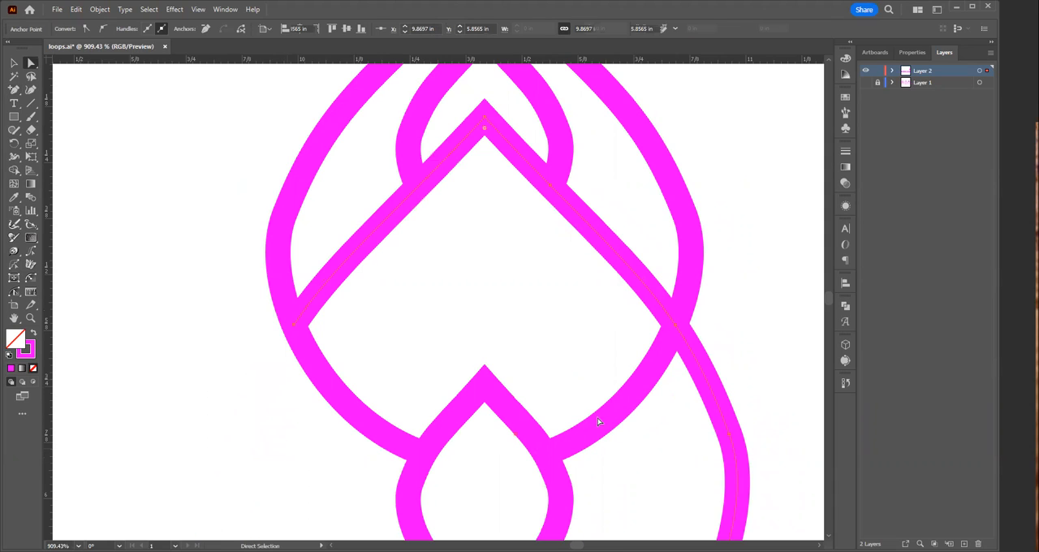
drag(758, 360, 691, 471)
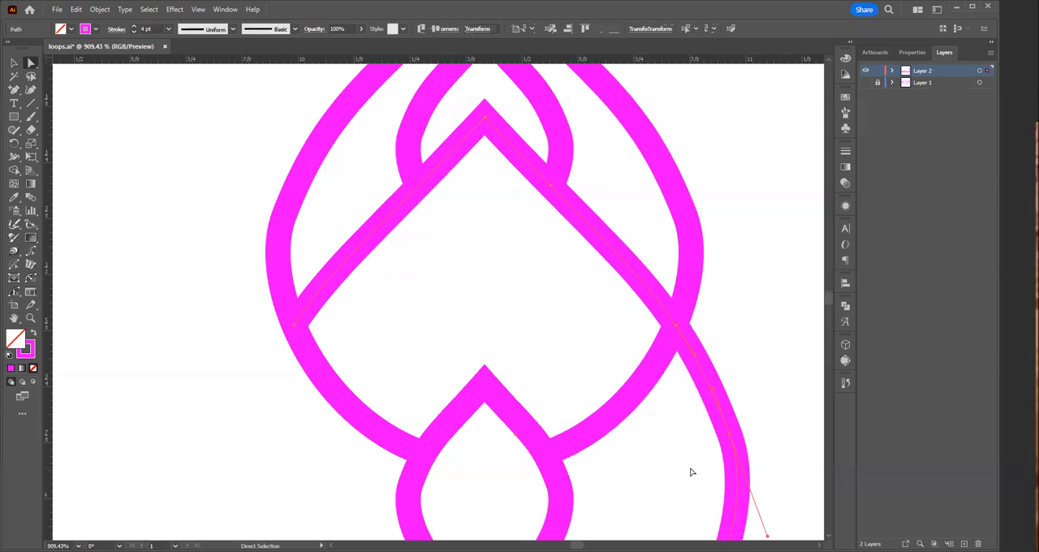
key(Delete)
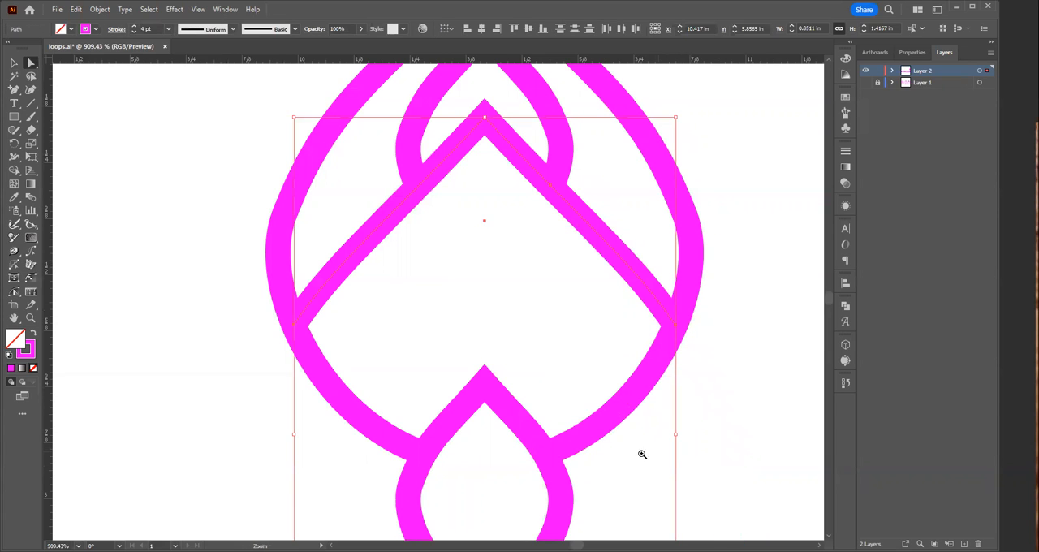
ctrl+alt+click(565, 415)
ctrl+alt+click(484, 415)
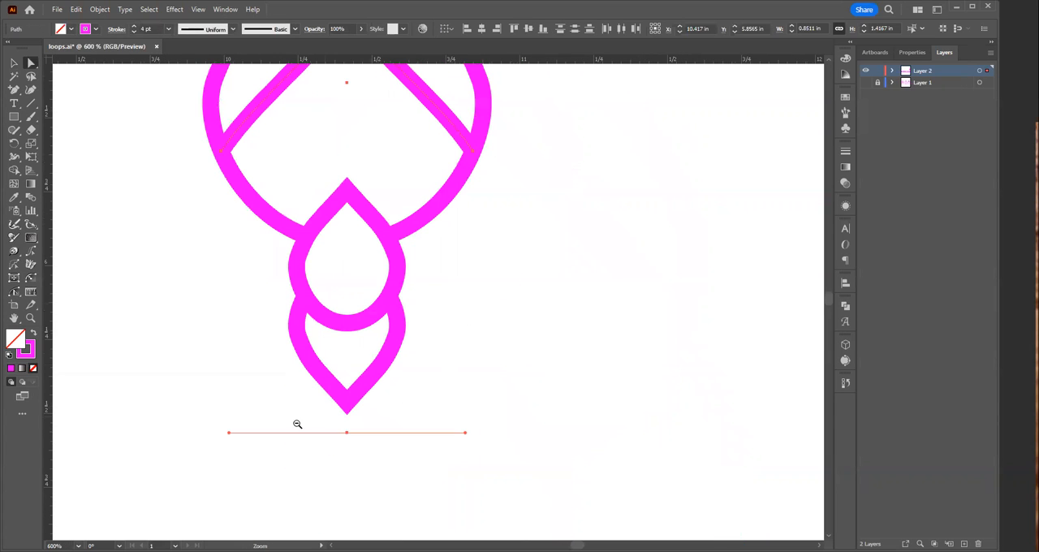
click(329, 432)
drag(363, 444, 376, 449)
key(Delete)
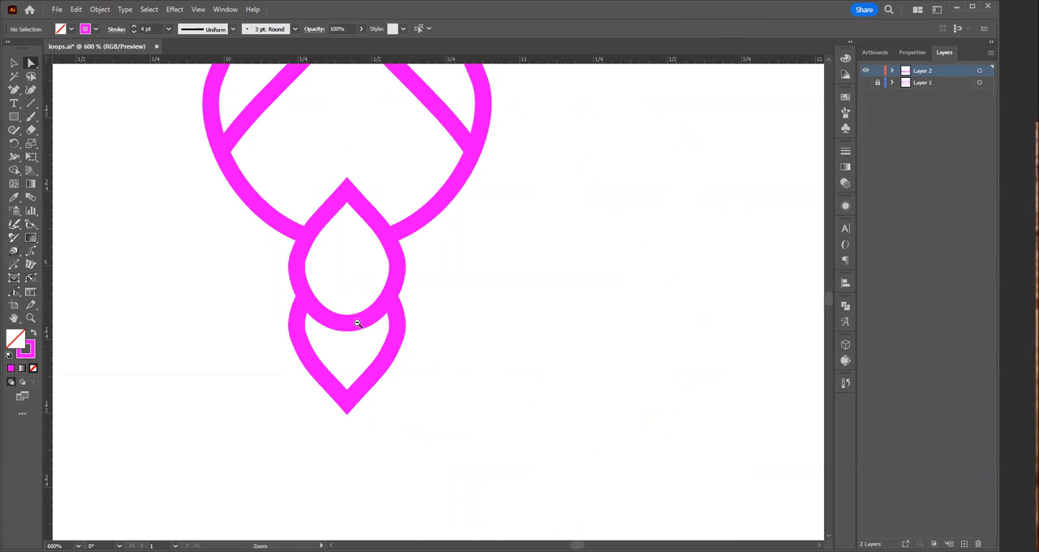
Step: Duplicate the whole trimmed upper earring about 1.35 in to the left, level with the original
ctrl+alt+click(353, 219)
ctrl+alt+click(368, 198)
ctrl+alt+click(427, 280)
ctrl+alt+click(451, 363)
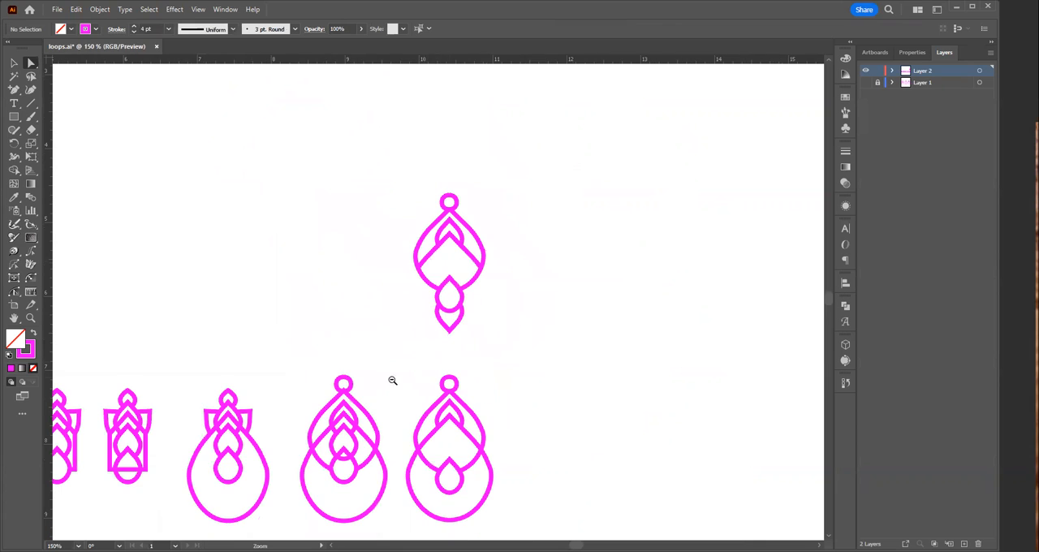
drag(439, 362, 660, 357)
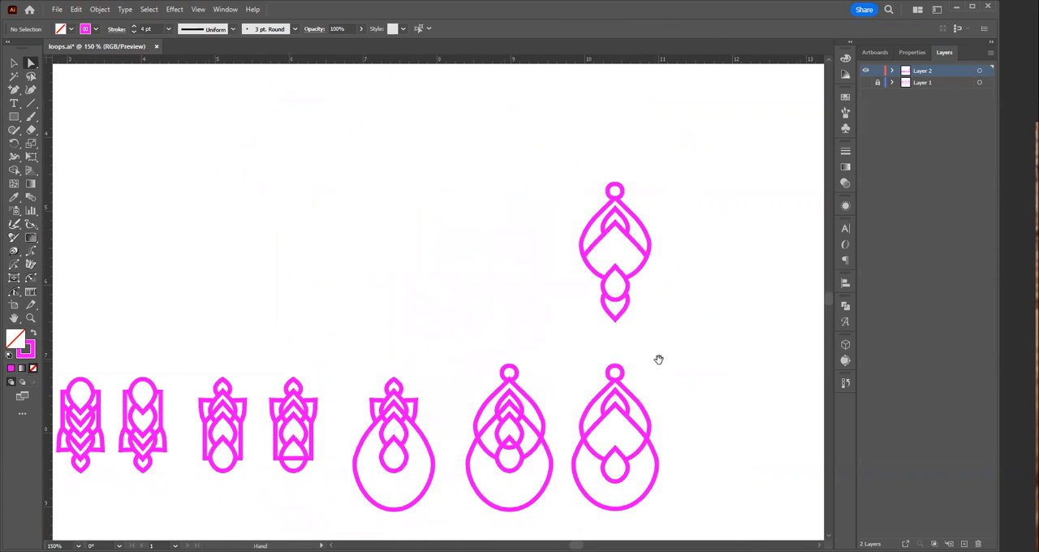
key(v)
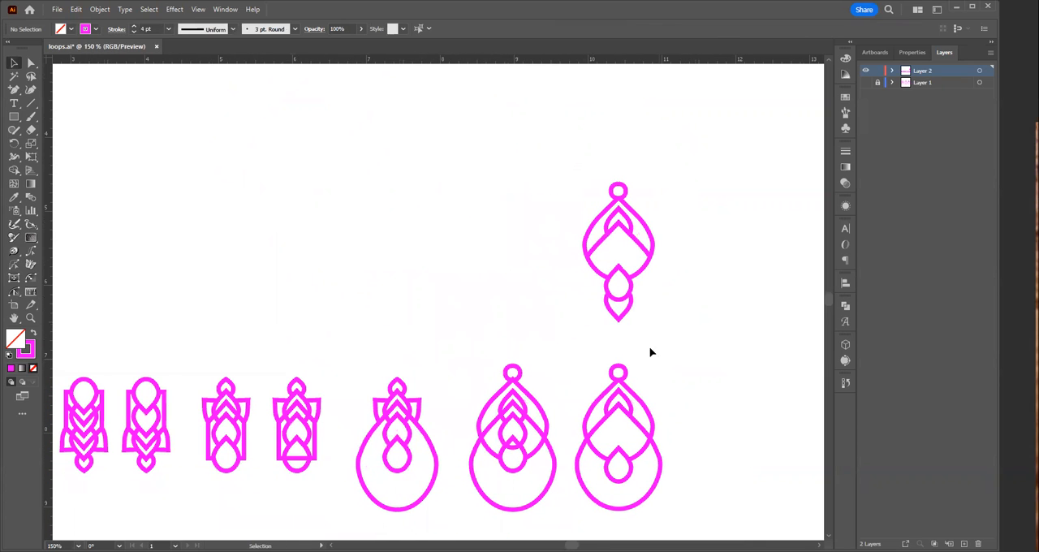
drag(555, 154, 663, 346)
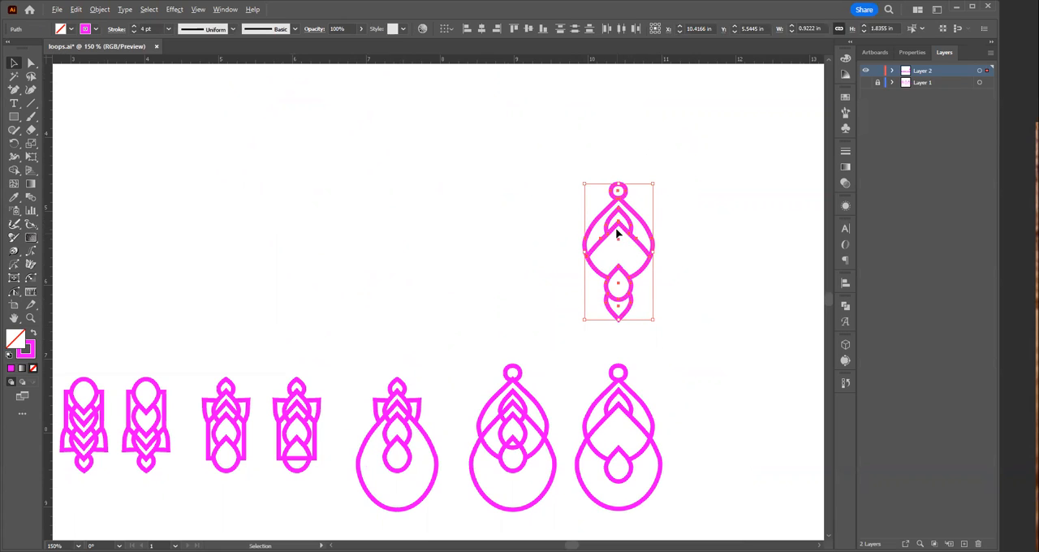
drag(617, 229, 520, 233)
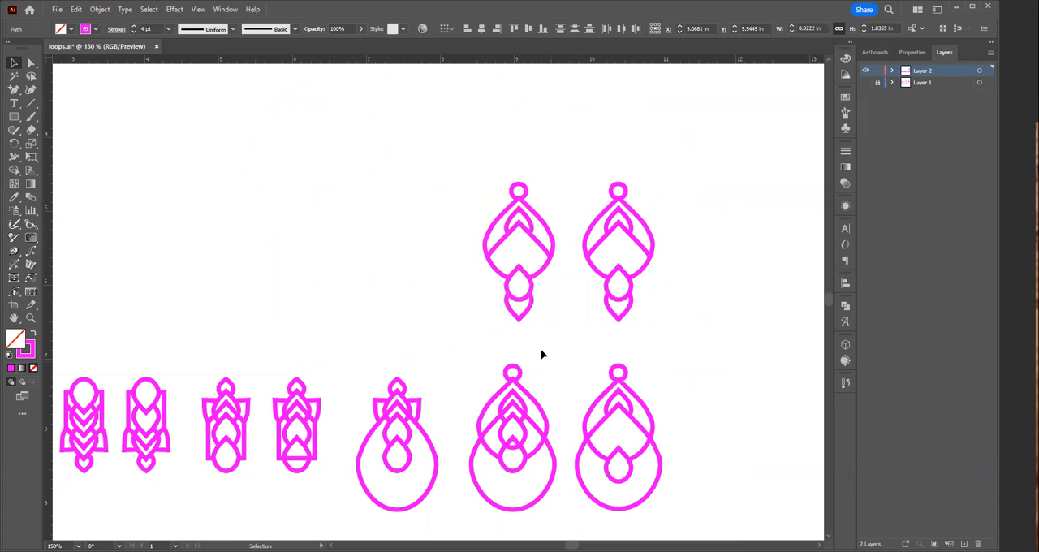
Step: On the new earring copy, duplicate the small pointed arch about 0.55 in straight down, just above the small teardrop
click(530, 225)
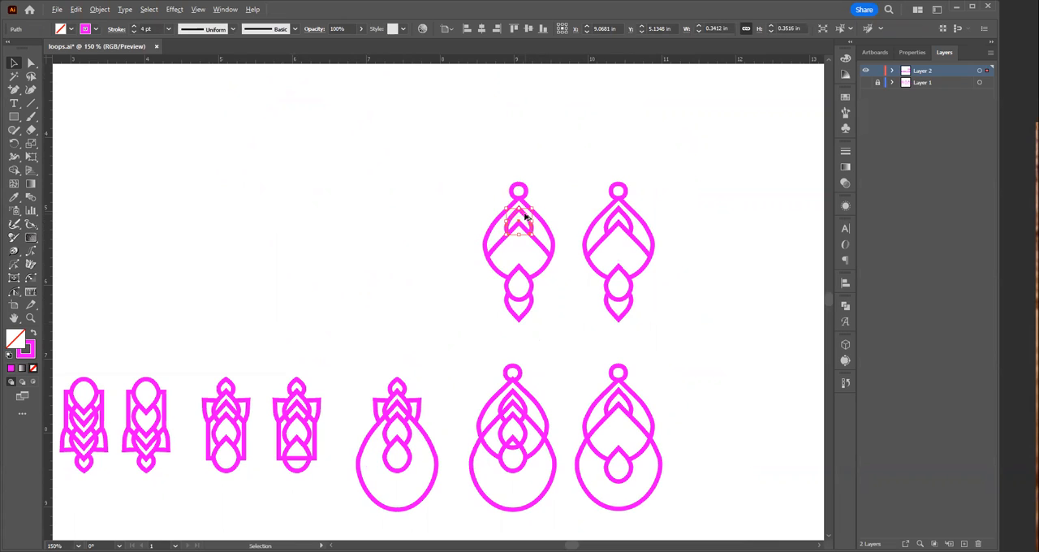
drag(524, 218, 524, 258)
click(567, 326)
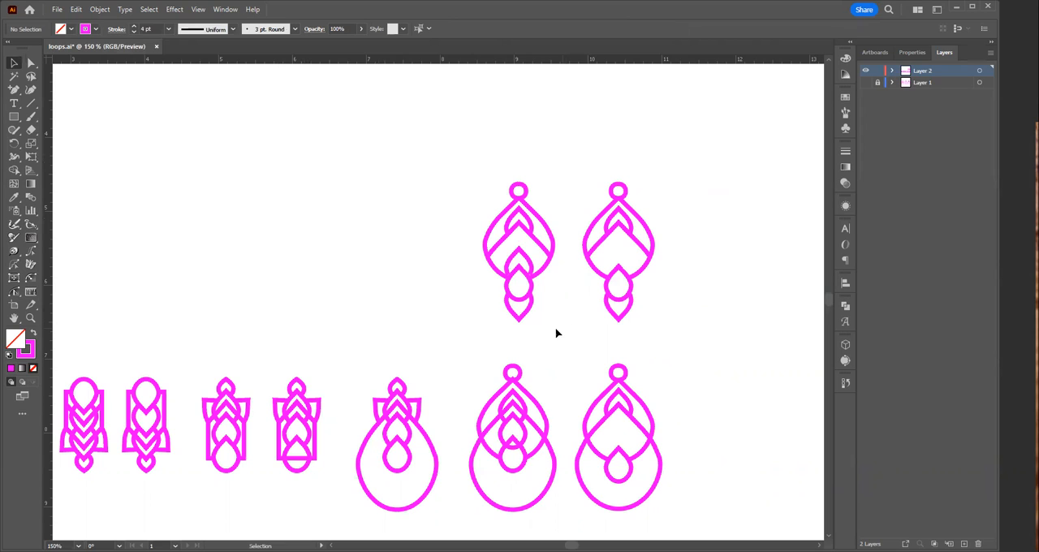
drag(478, 173, 562, 338)
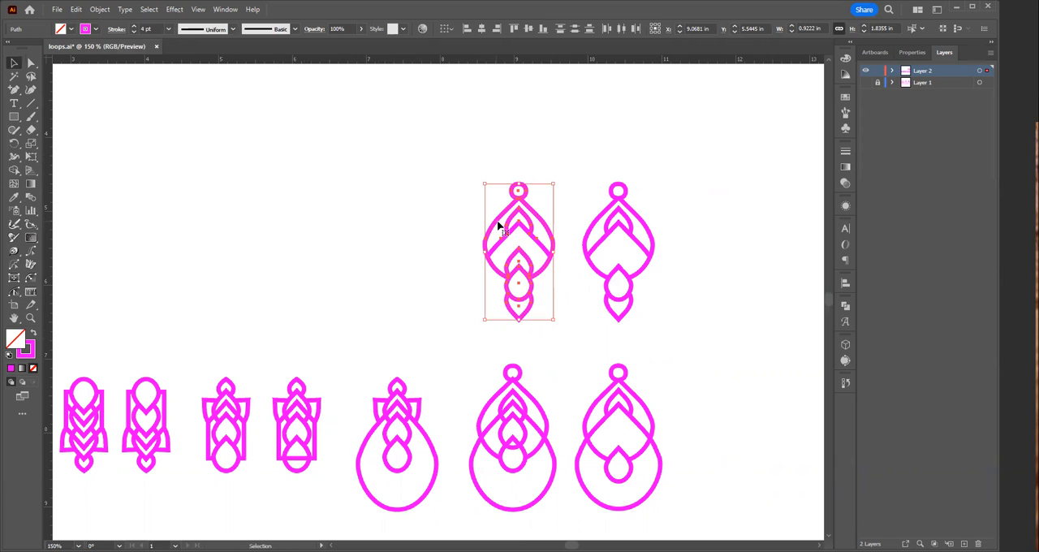
drag(536, 243, 429, 245)
key(a)
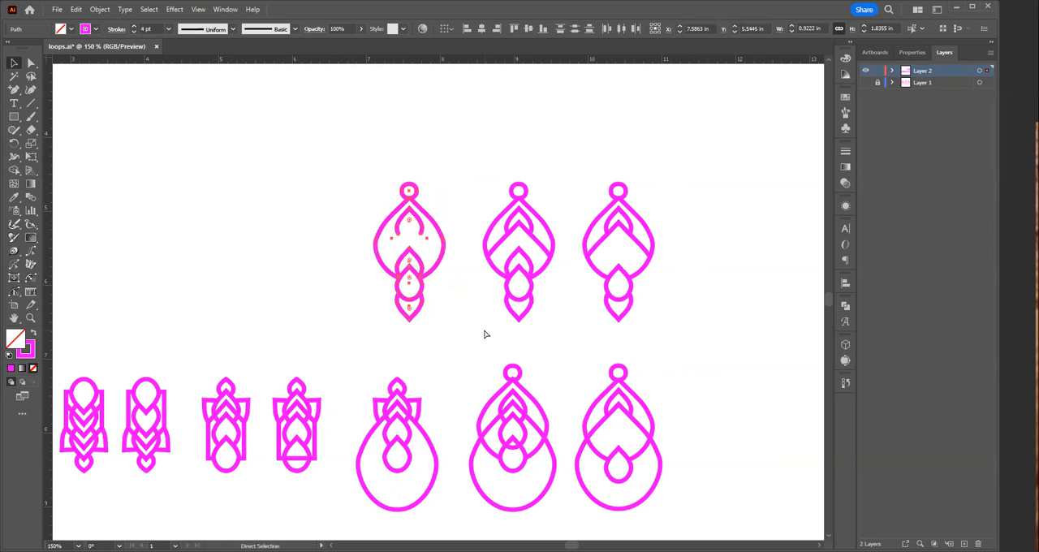
key(Delete)
Step: Duplicate the two-arch earring about 1.4 in to the left, and delete the copy's small teardrop and inverted bottom arch
key(v)
drag(449, 159, 563, 334)
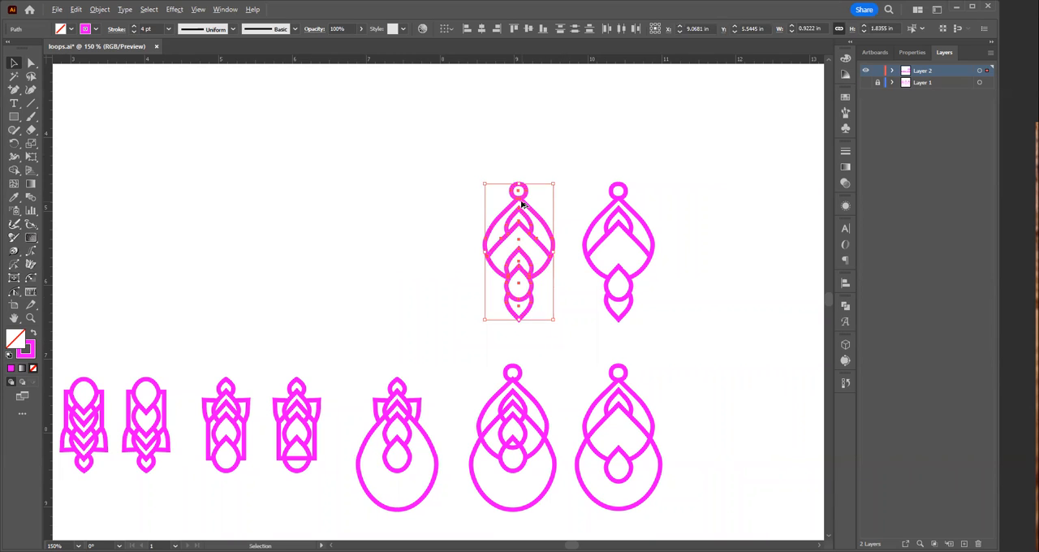
drag(520, 205, 419, 218)
click(344, 319)
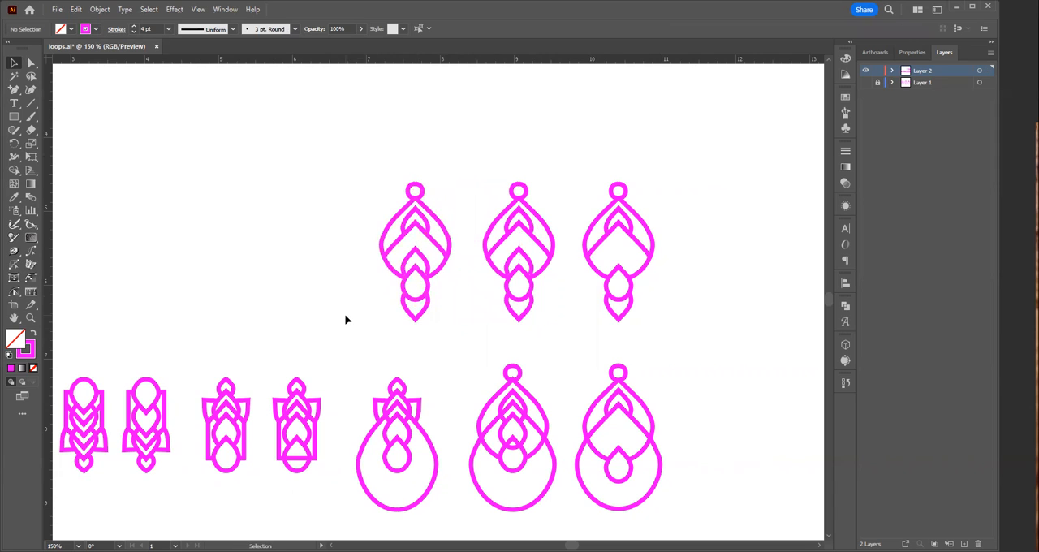
drag(435, 331, 388, 292)
key(Delete)
Step: Join the large teardrop's open ends to the lower arch's ends on both sides of the bottom gap
scroll(419, 262, up, 5)
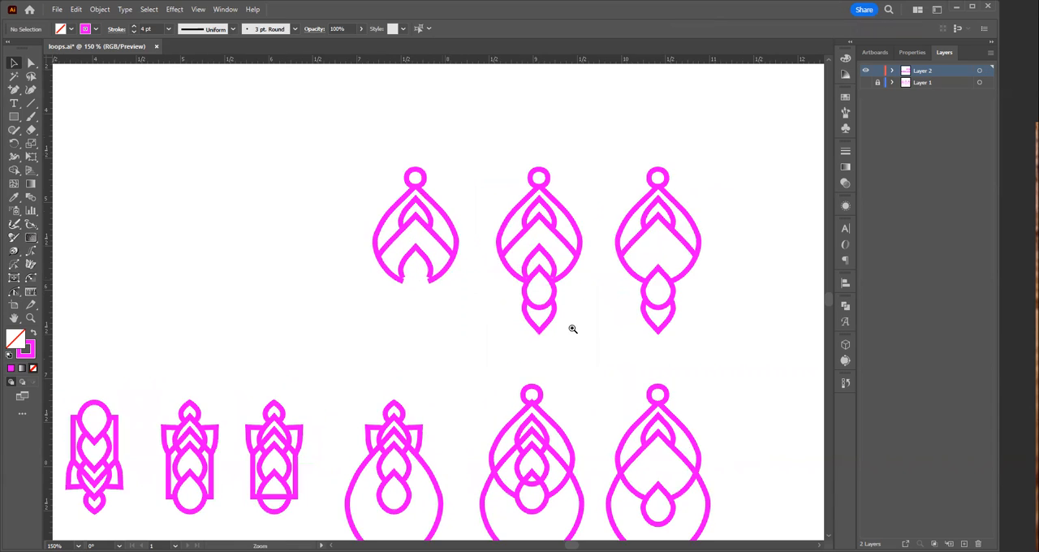
key(a)
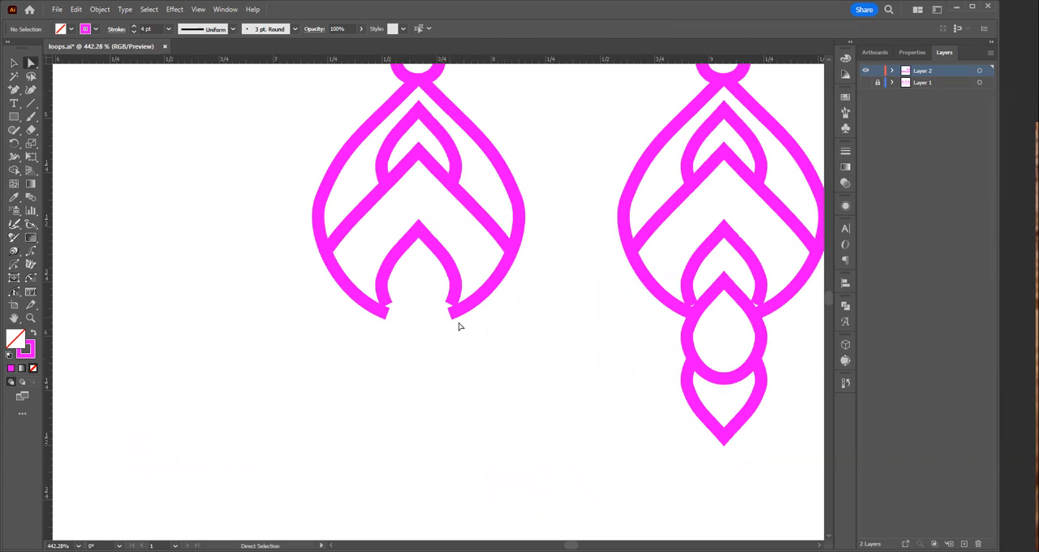
click(448, 307)
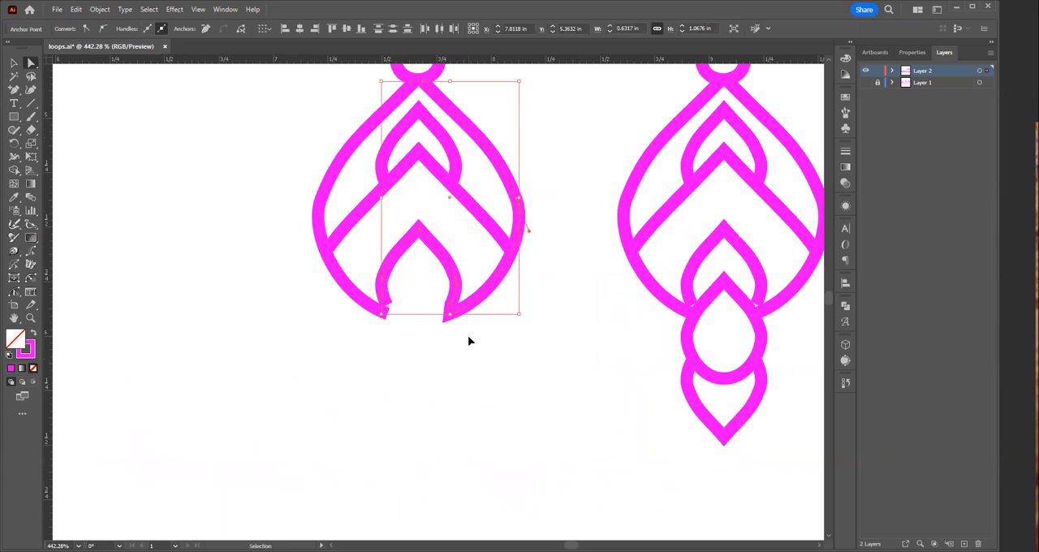
drag(405, 294, 378, 329)
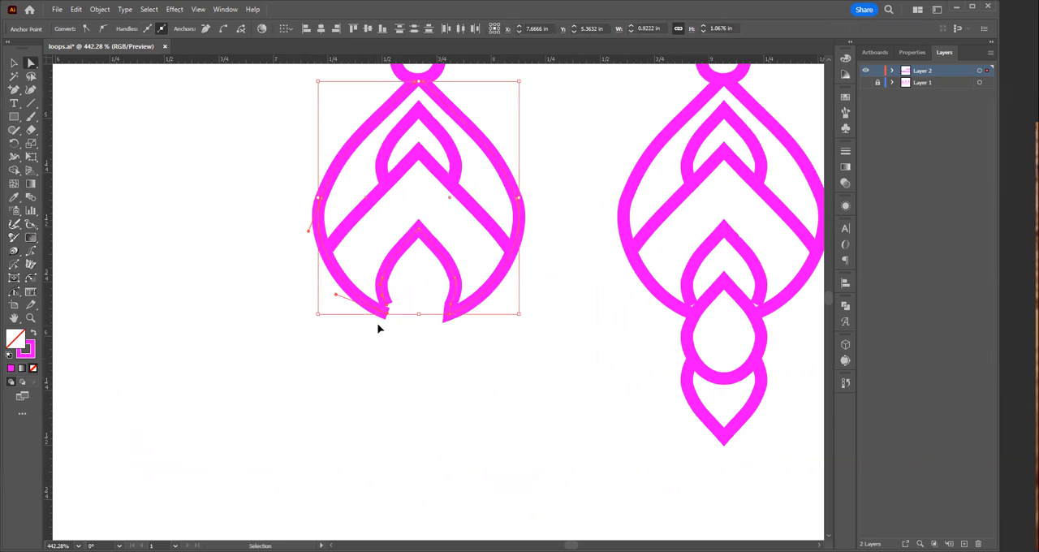
click(444, 357)
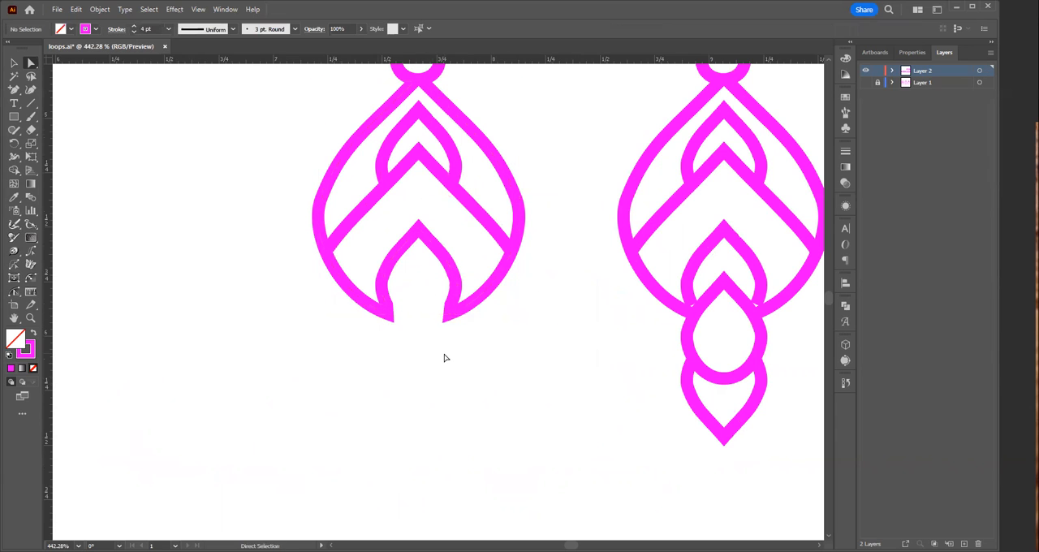
Step: Duplicate the earring with the open bottom gap about 1.25 in to the left, level with the original
ctrl+alt+click(428, 278)
ctrl+alt+click(422, 231)
ctrl+alt+click(429, 280)
ctrl+alt+click(426, 312)
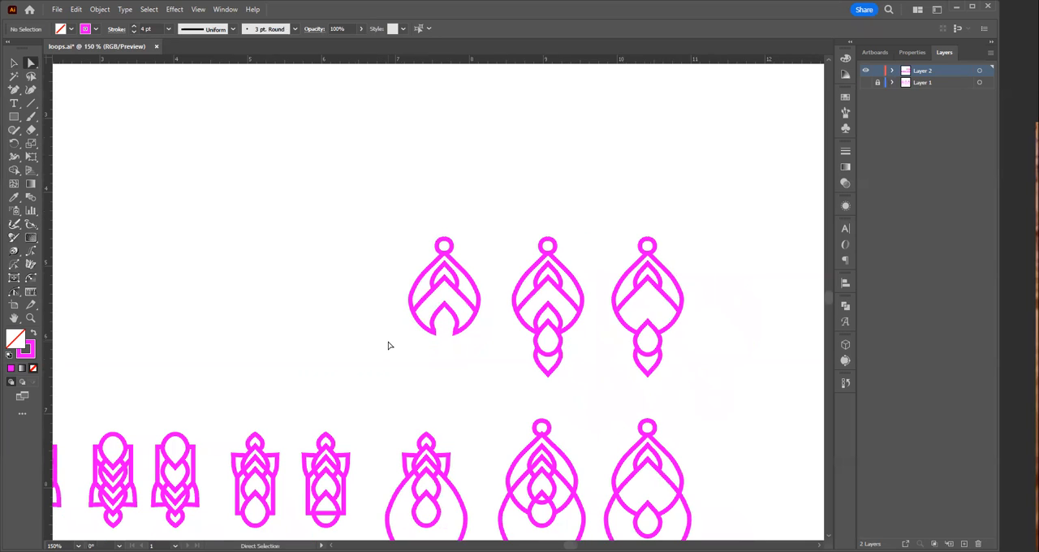
ctrl+alt+click(425, 347)
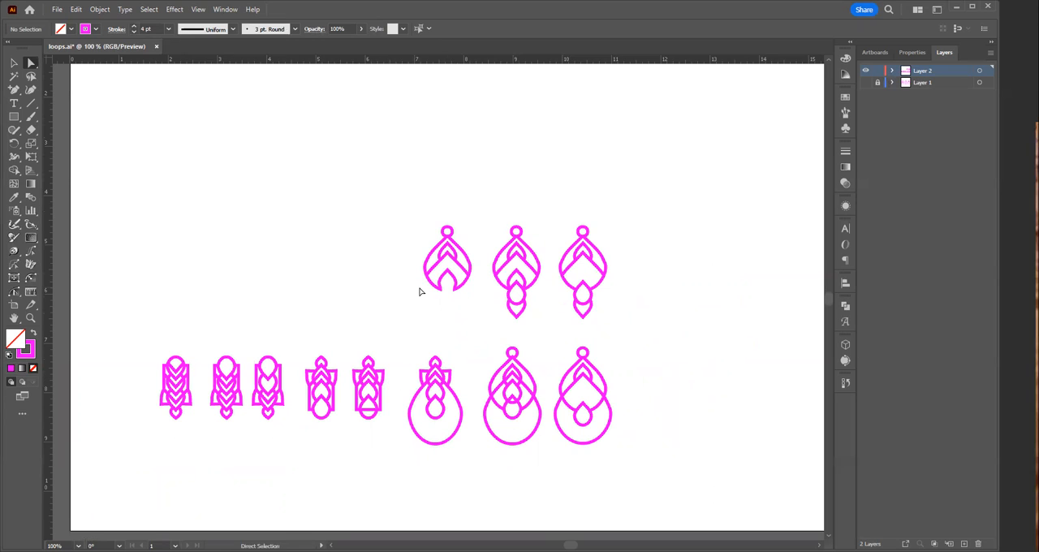
key(v)
drag(417, 192, 475, 316)
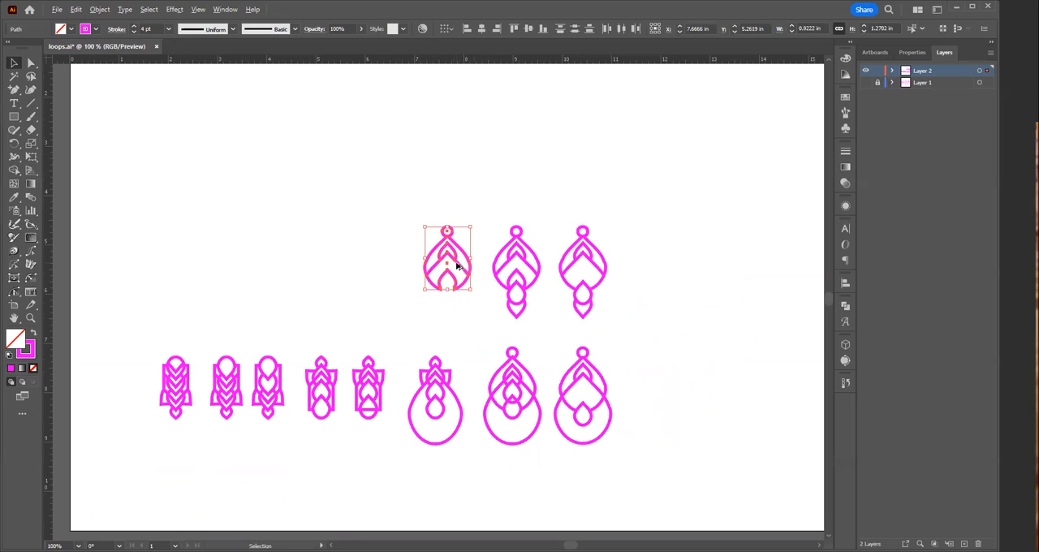
drag(458, 268, 682, 360)
click(408, 327)
Step: Draw a straight horizontal line about 0.28 in long with the Pen tool across the bottom gap of the leftmost earring
key(z)
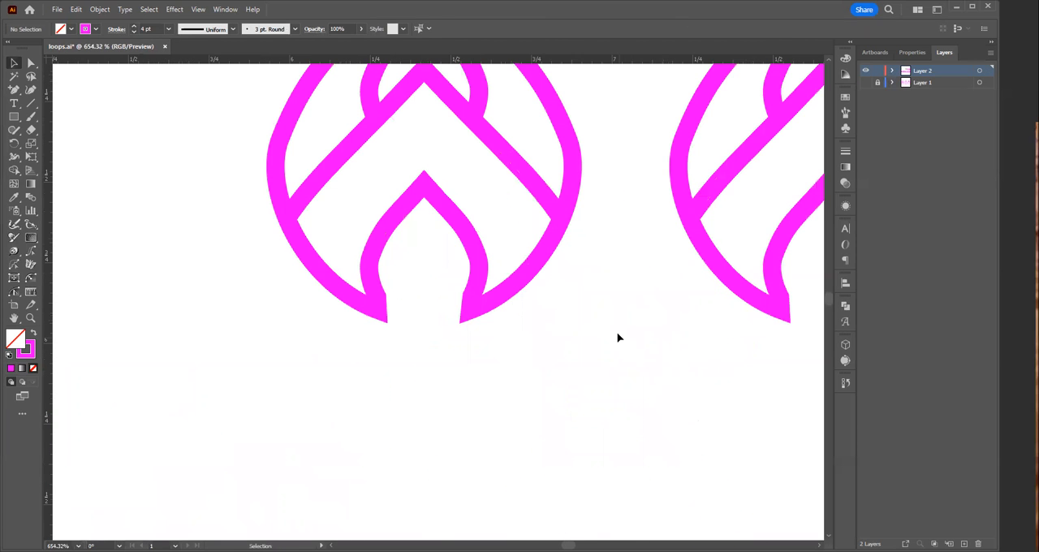
key(p)
click(379, 305)
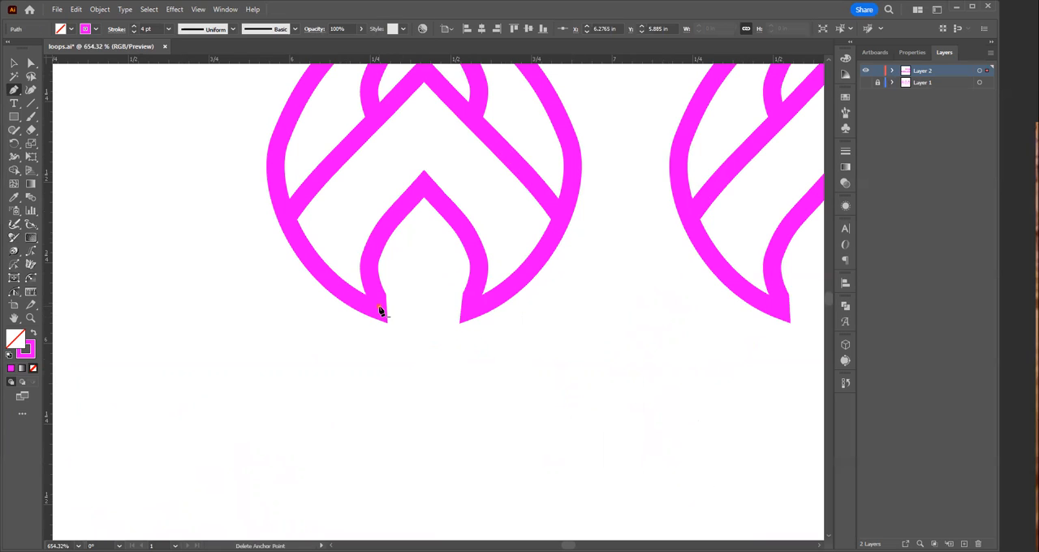
click(471, 310)
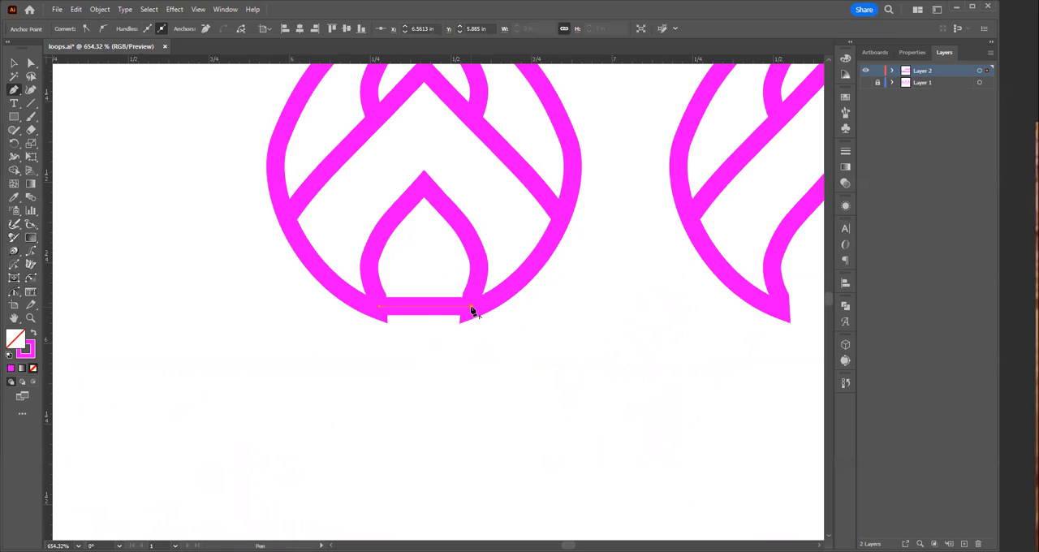
Step: Try lowering the right end point of the line across the gap by 0.03 in, and restore the level line
key(v)
key(Down)
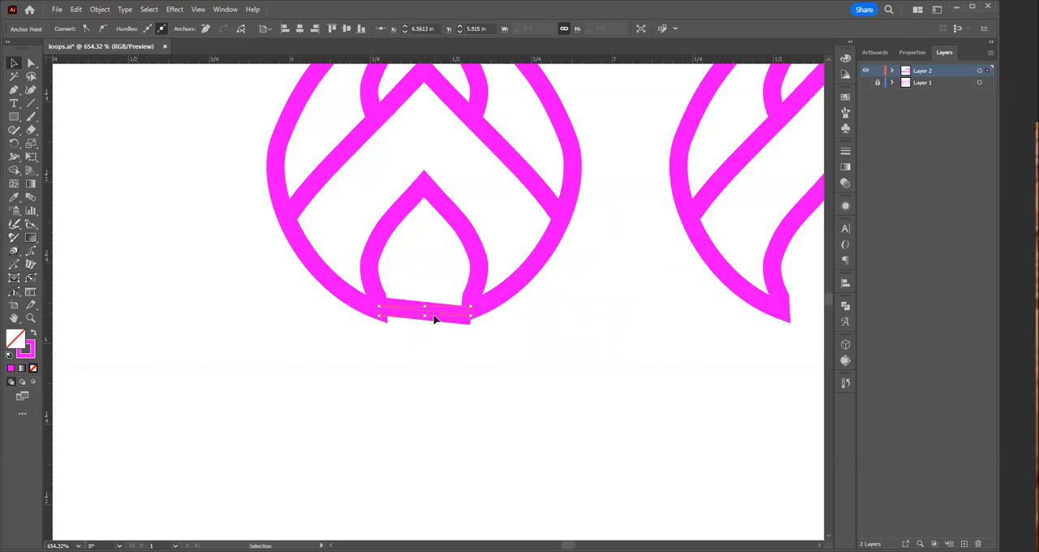
key(Up)
click(448, 347)
drag(421, 283, 431, 322)
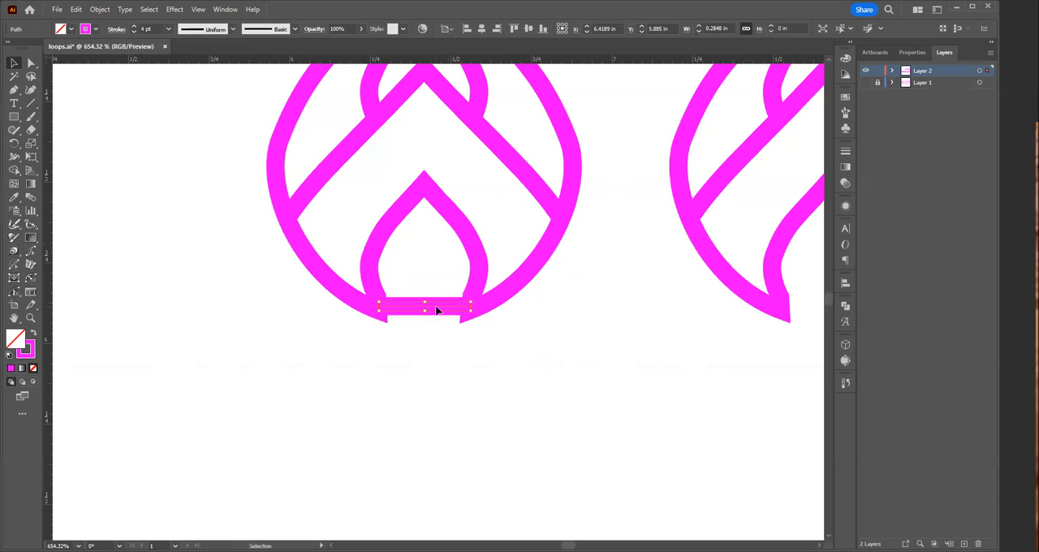
drag(436, 309, 439, 305)
drag(438, 305, 438, 305)
click(473, 368)
Step: Select the whole leftmost earring and display its properties in place of the layers
ctrl+alt+click(465, 290)
ctrl+alt+click(466, 240)
ctrl+alt+click(468, 233)
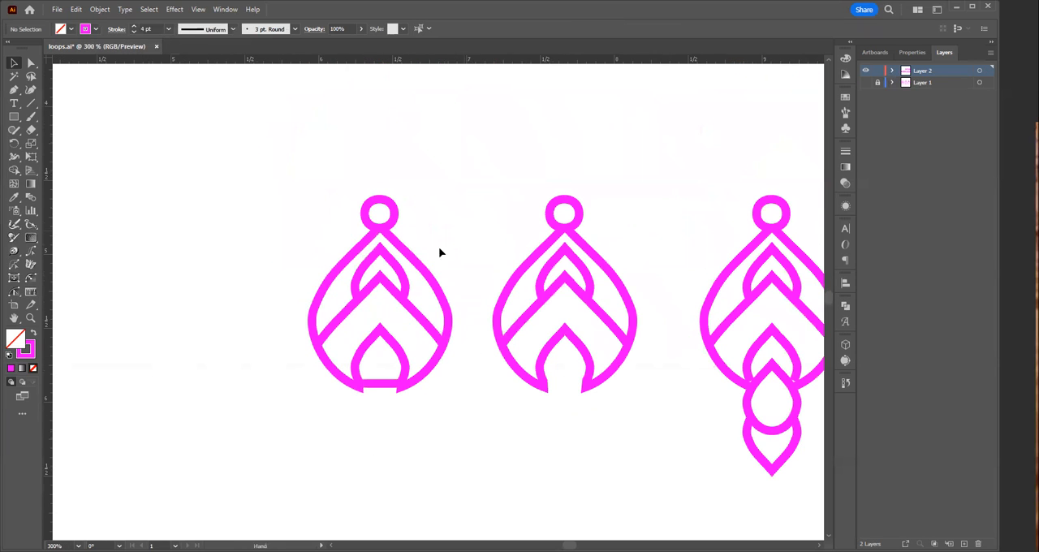
drag(297, 161, 461, 396)
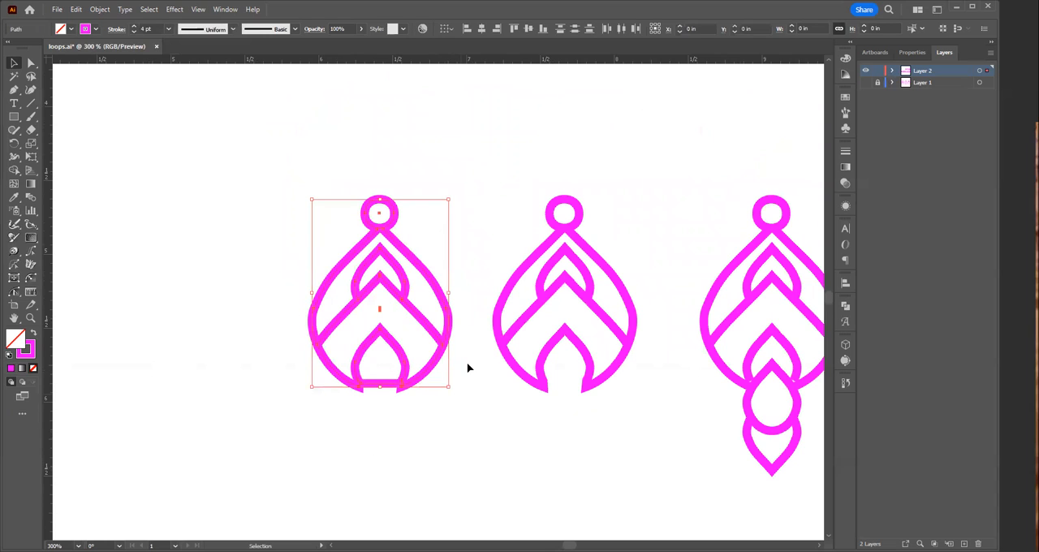
click(906, 57)
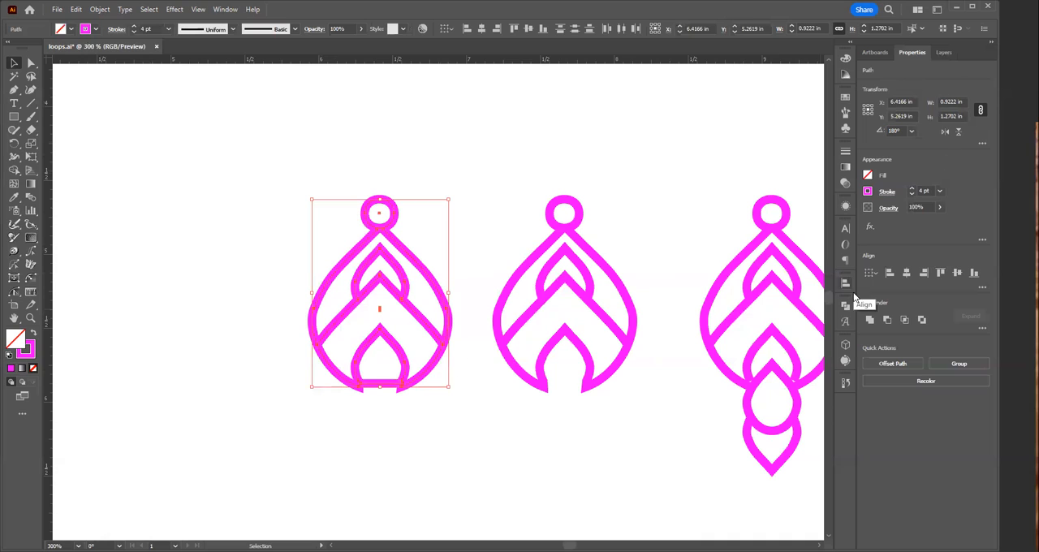
click(453, 466)
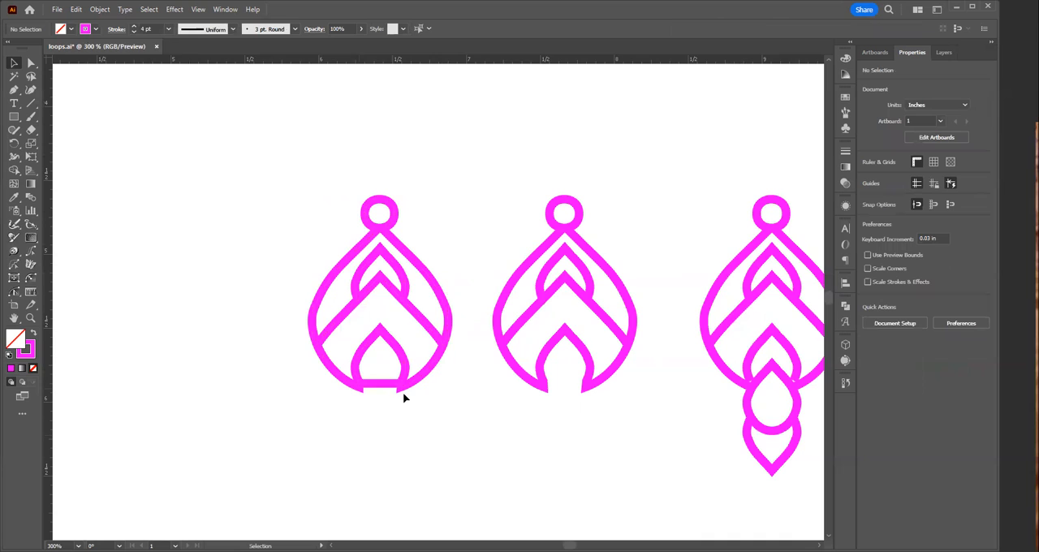
drag(401, 401, 681, 356)
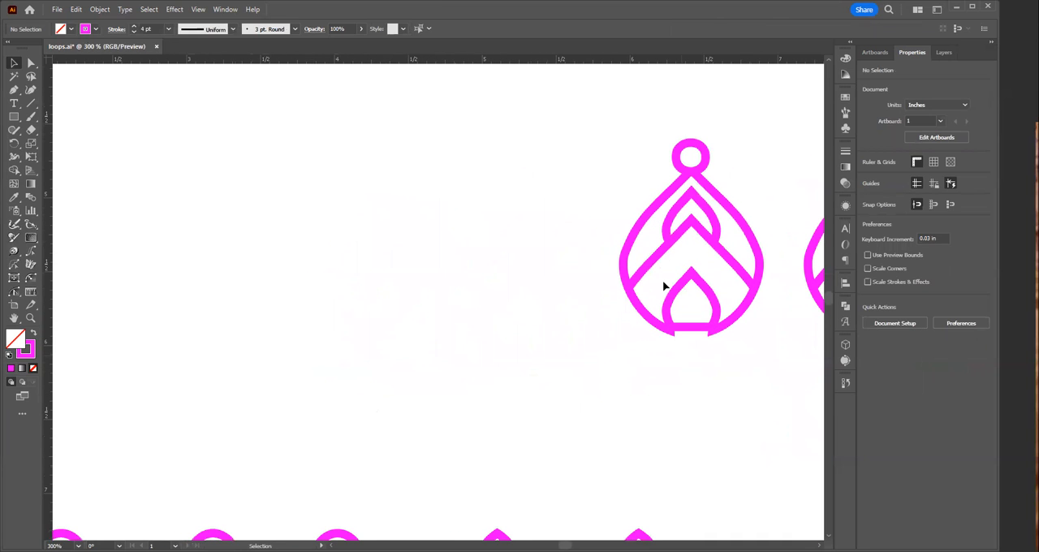
drag(615, 121, 765, 378)
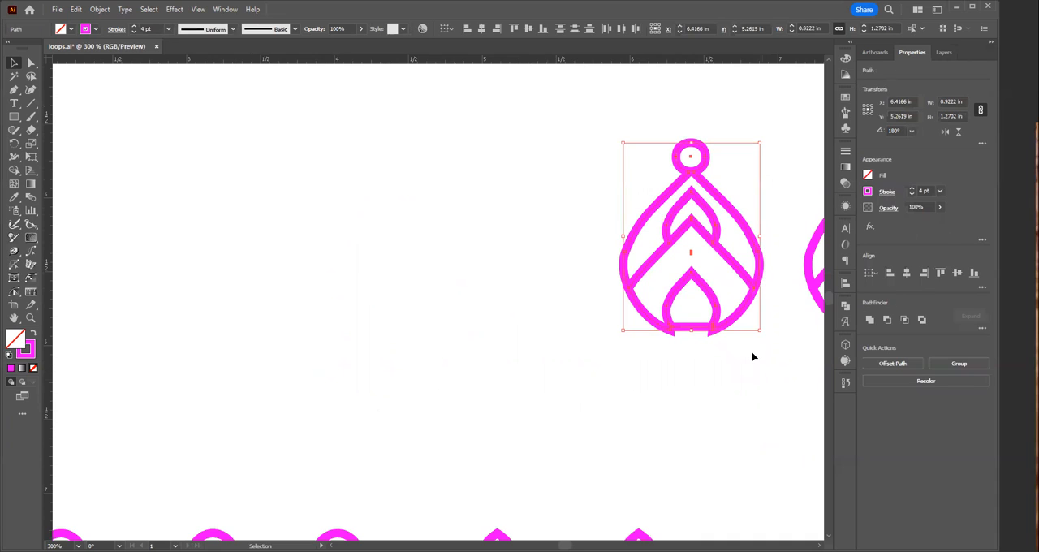
drag(709, 300, 542, 296)
drag(579, 143, 765, 400)
click(596, 413)
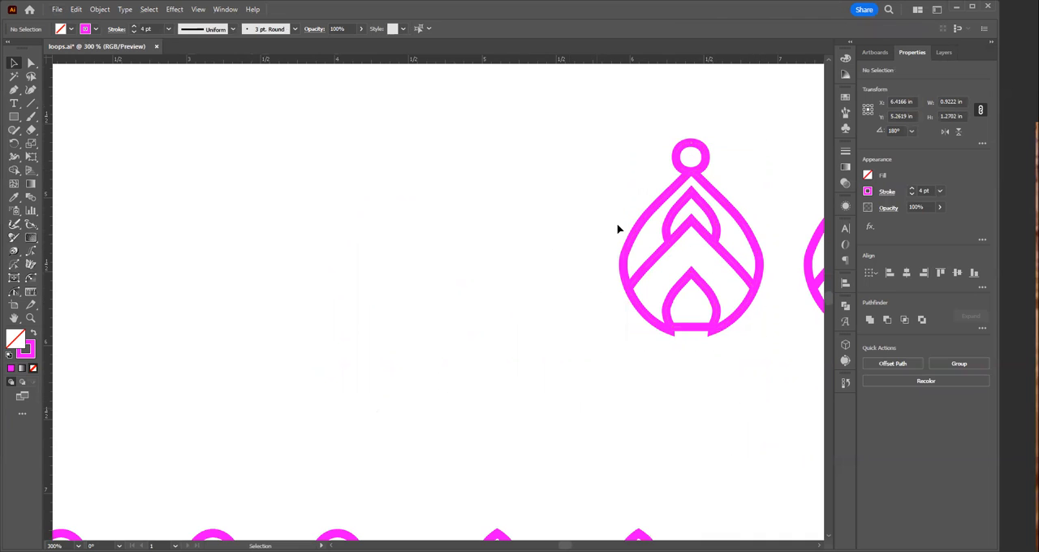
drag(629, 197, 772, 401)
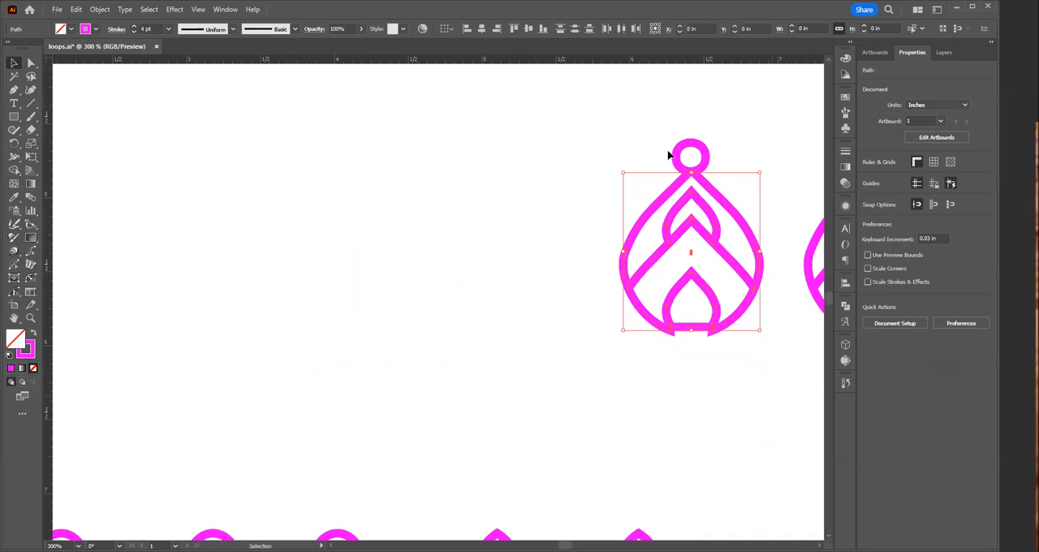
click(689, 336)
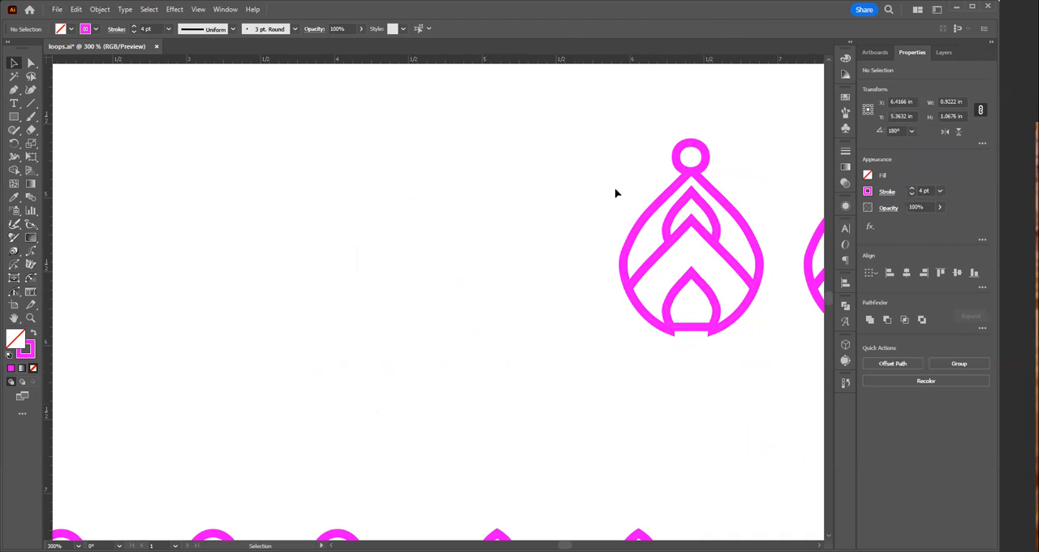
Step: Duplicate the whole leftmost earring, including its ring and bottom line, about 1.18 in to the left at the same height
drag(626, 144, 736, 362)
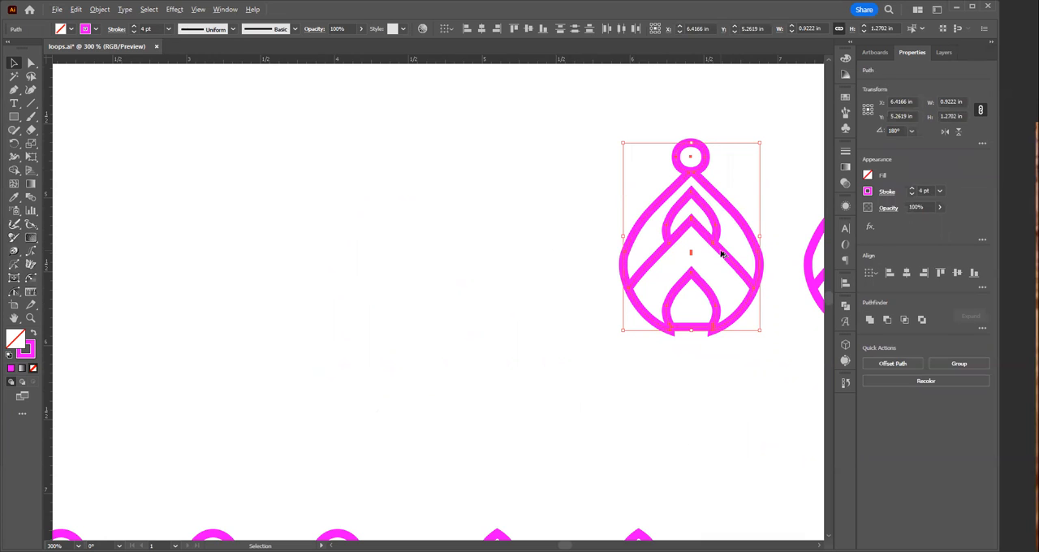
drag(720, 254, 546, 263)
click(568, 400)
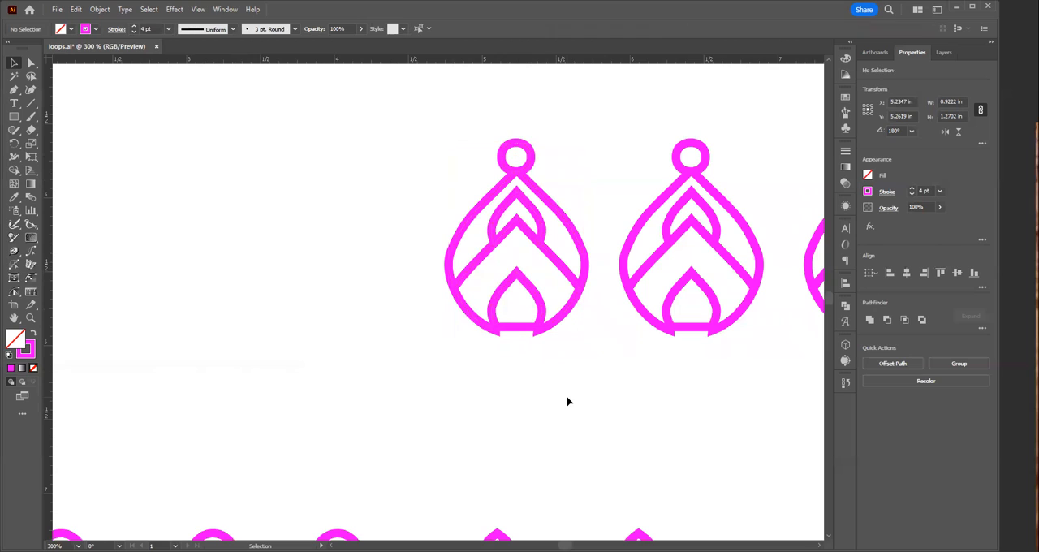
Step: Lower the new earring's bottom line by about 0.04 in and shorten it evenly to meet the teardrop's outer edges
click(520, 329)
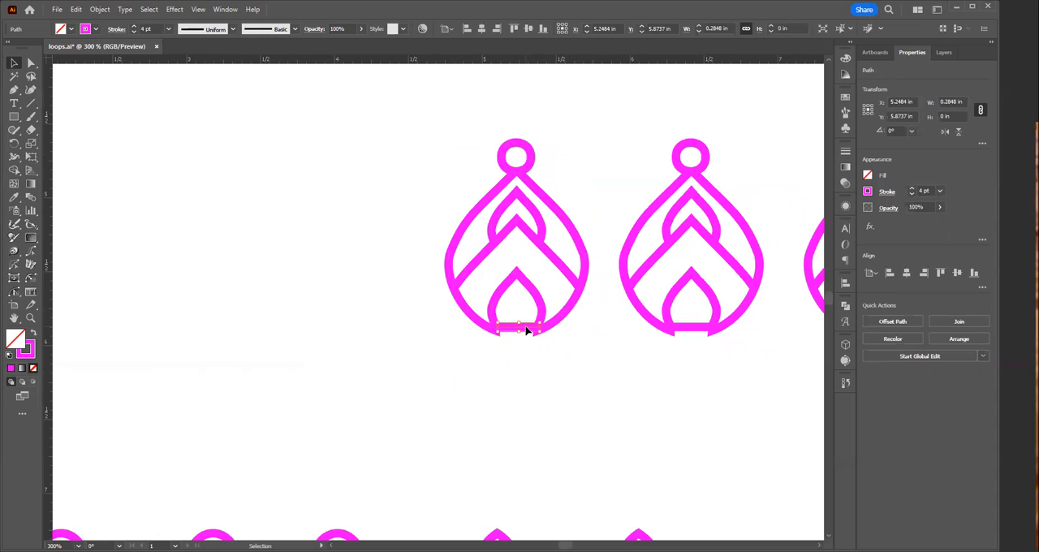
drag(526, 331, 793, 397)
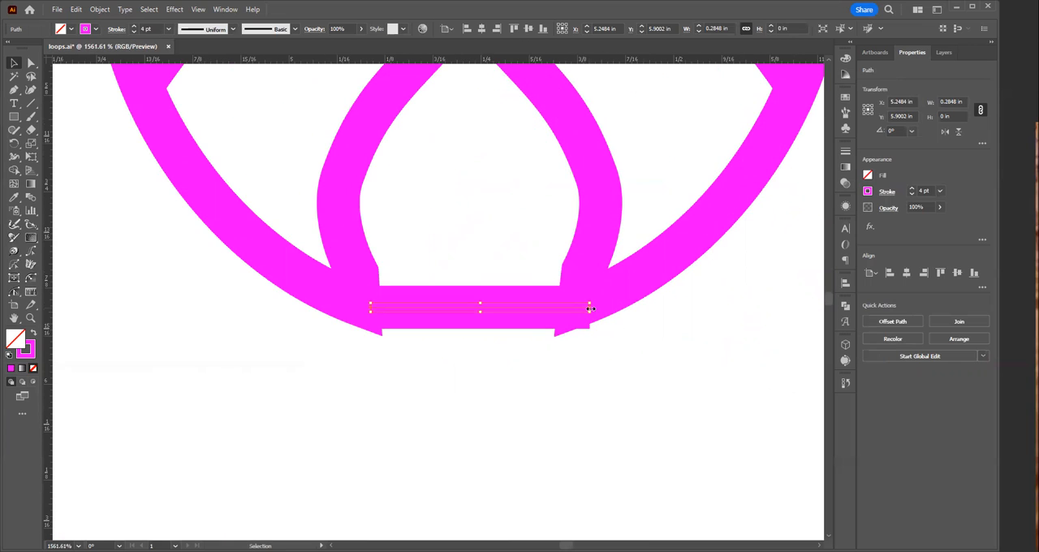
drag(590, 308, 584, 308)
drag(484, 306, 481, 306)
drag(473, 307, 472, 315)
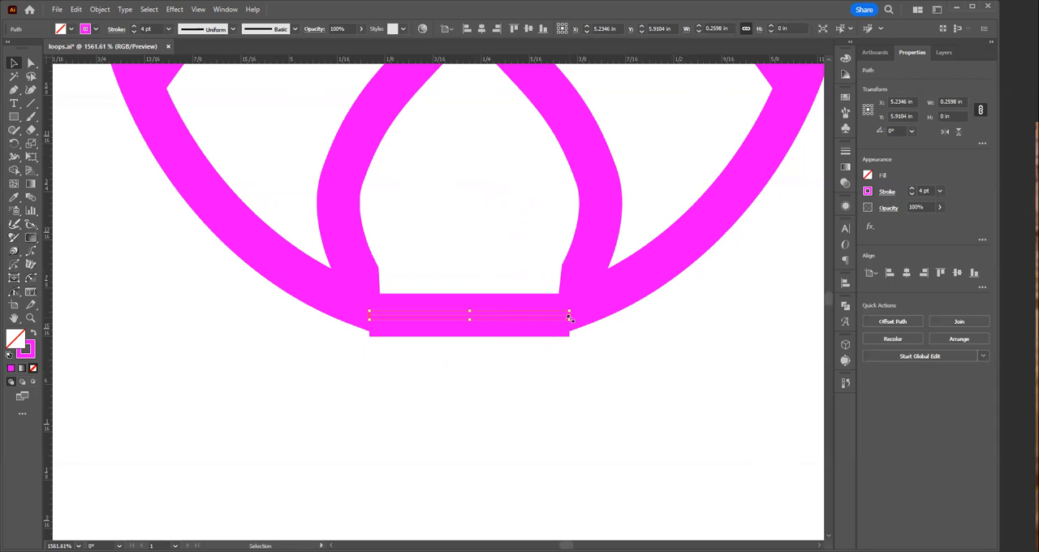
drag(570, 317, 560, 320)
click(467, 487)
Step: Reflect a copy of the leftmost earring's large chevron across a horizontal axis through its bottom line
key(ctrl+alt+space)
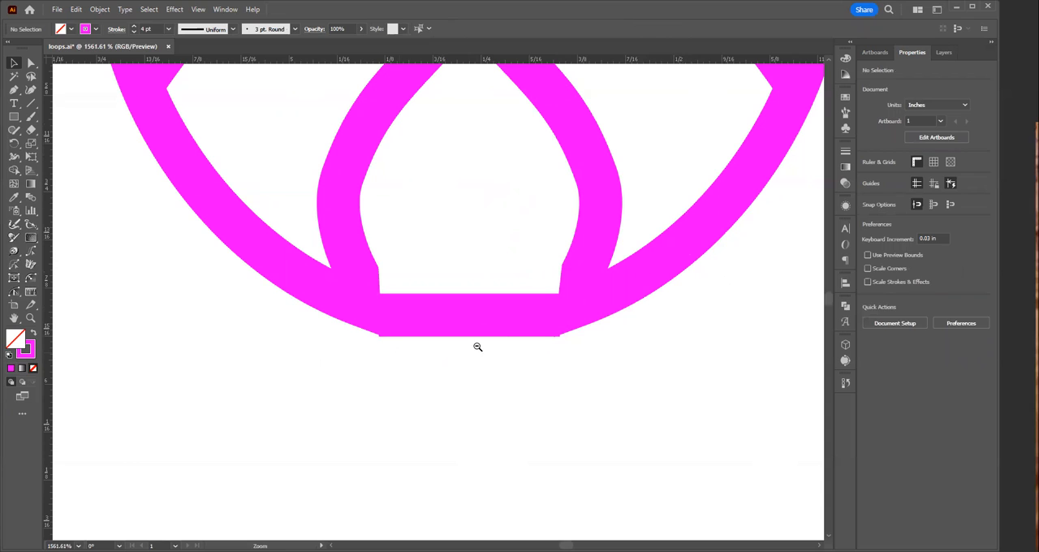
click(463, 278)
click(388, 274)
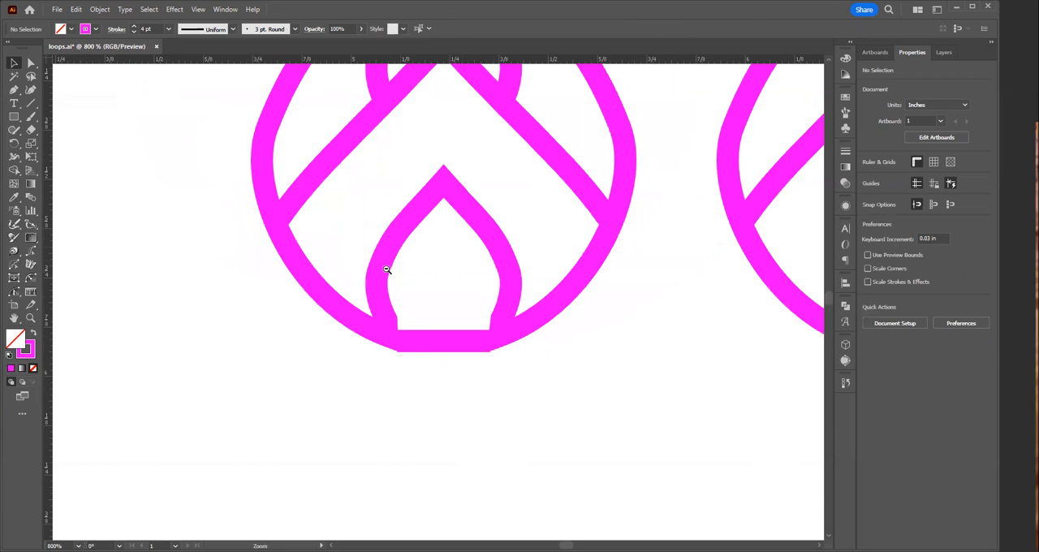
click(381, 292)
click(480, 320)
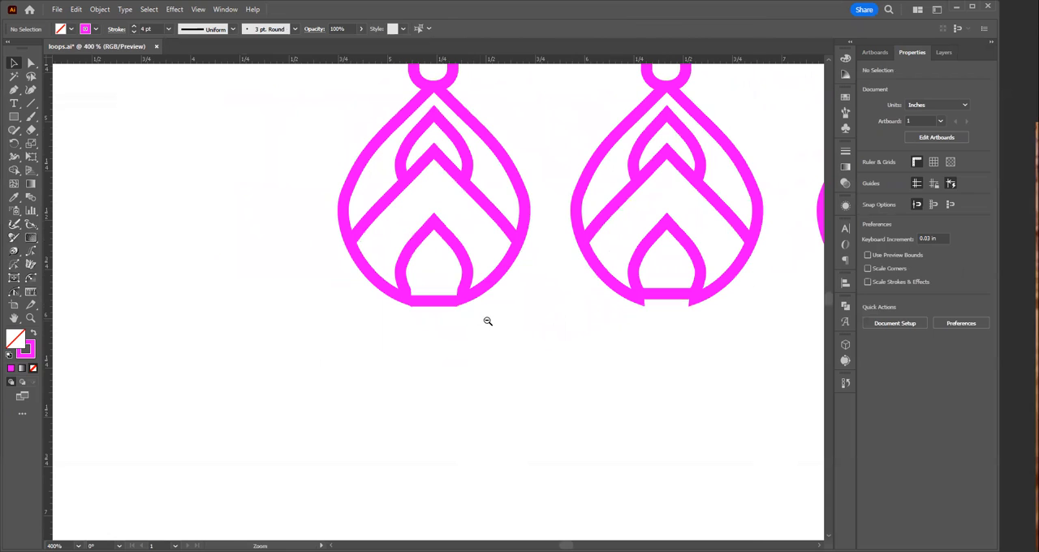
click(448, 260)
key(v)
click(388, 277)
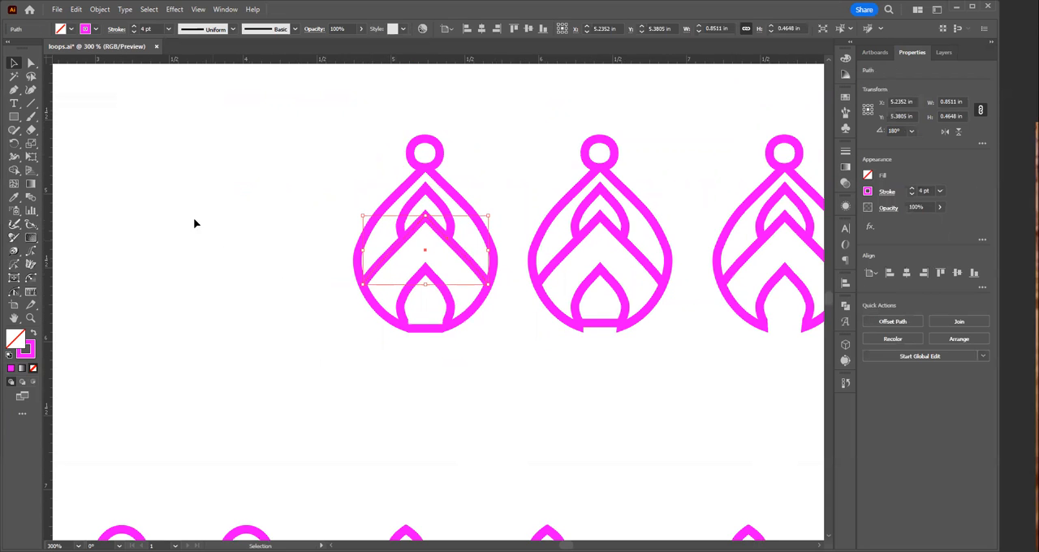
click(13, 144)
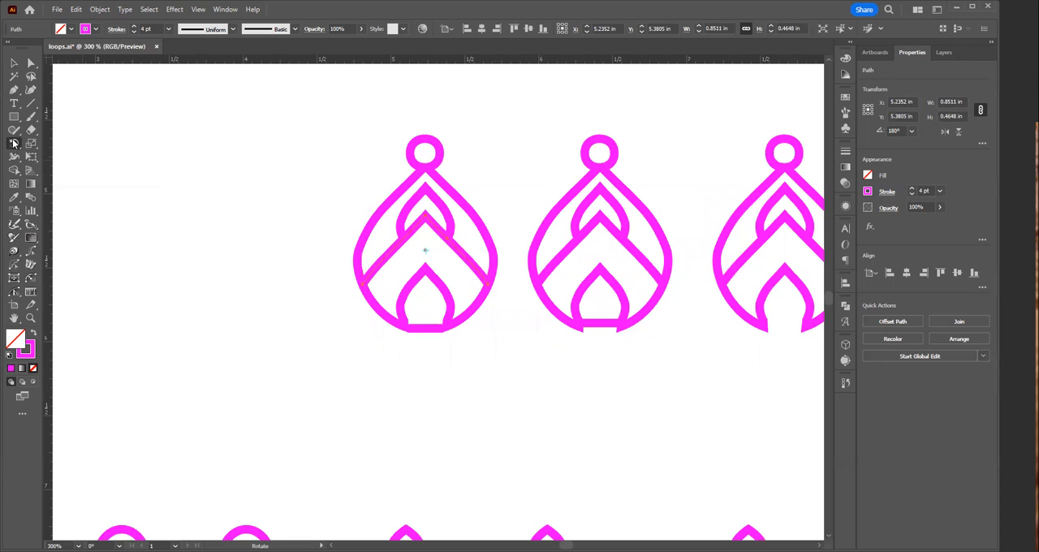
drag(13, 144, 87, 159)
alt+click(424, 328)
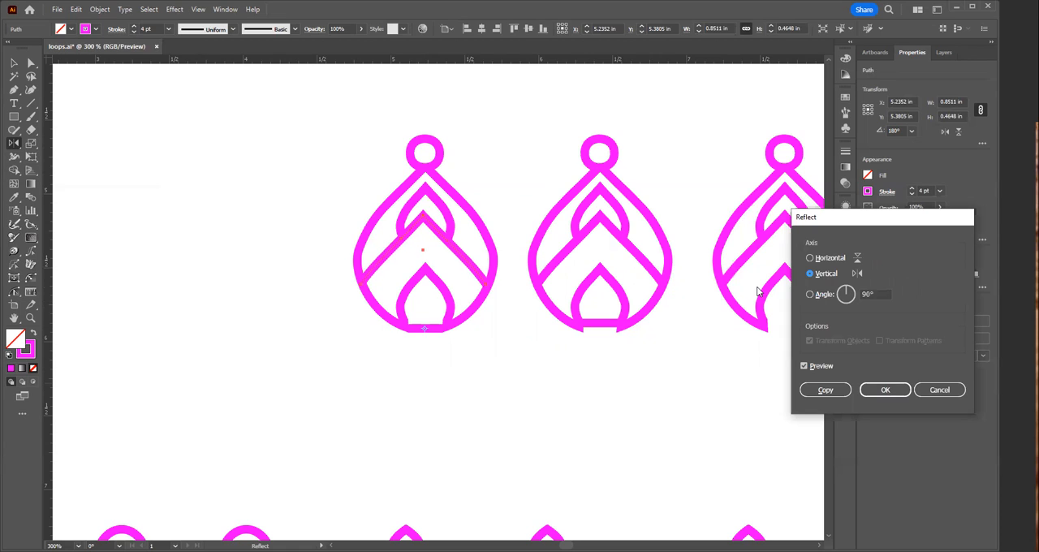
click(828, 258)
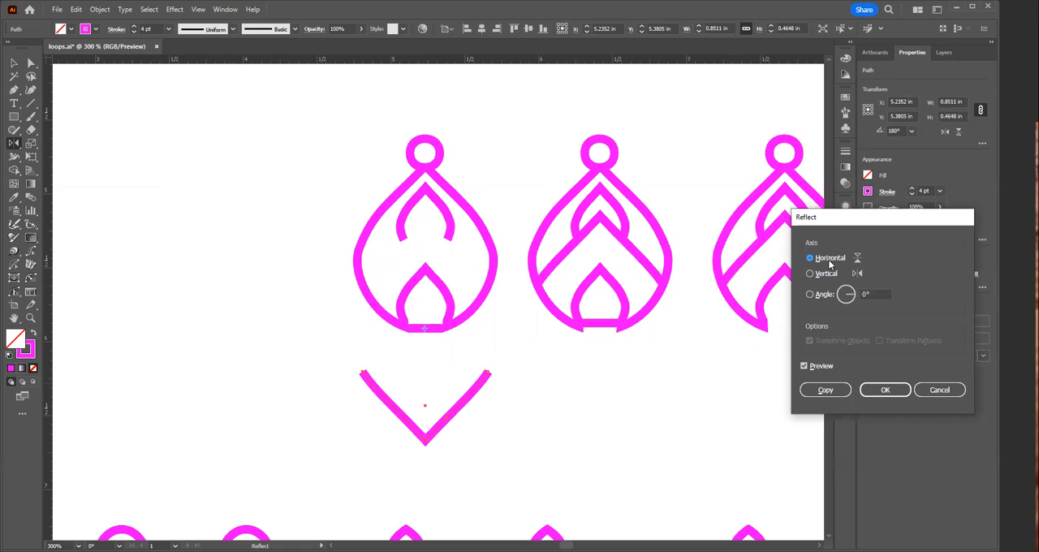
click(826, 392)
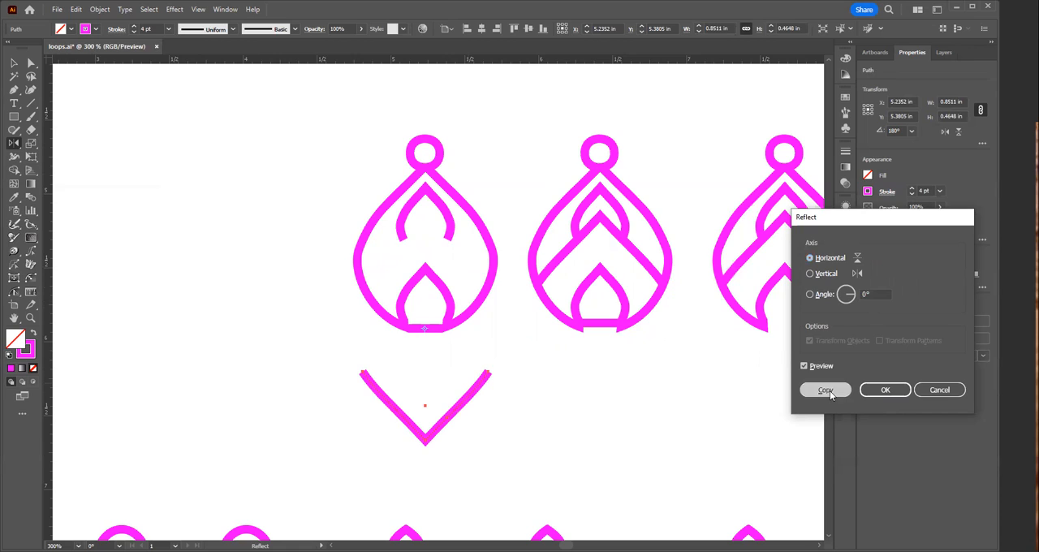
Step: Move the inverted chevron straight up about 0.24 in, just beneath the earring's bottom line
key(v)
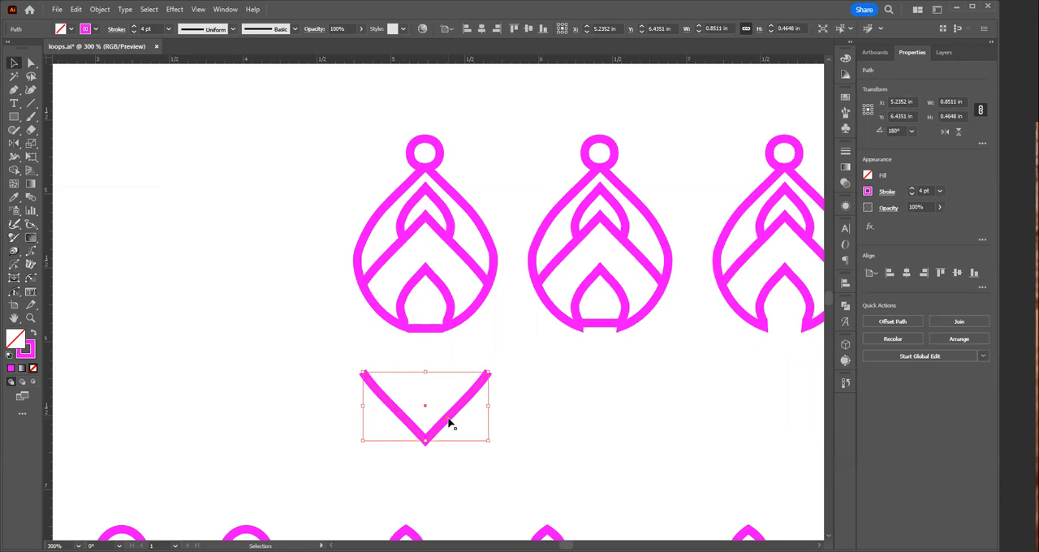
drag(448, 421, 454, 387)
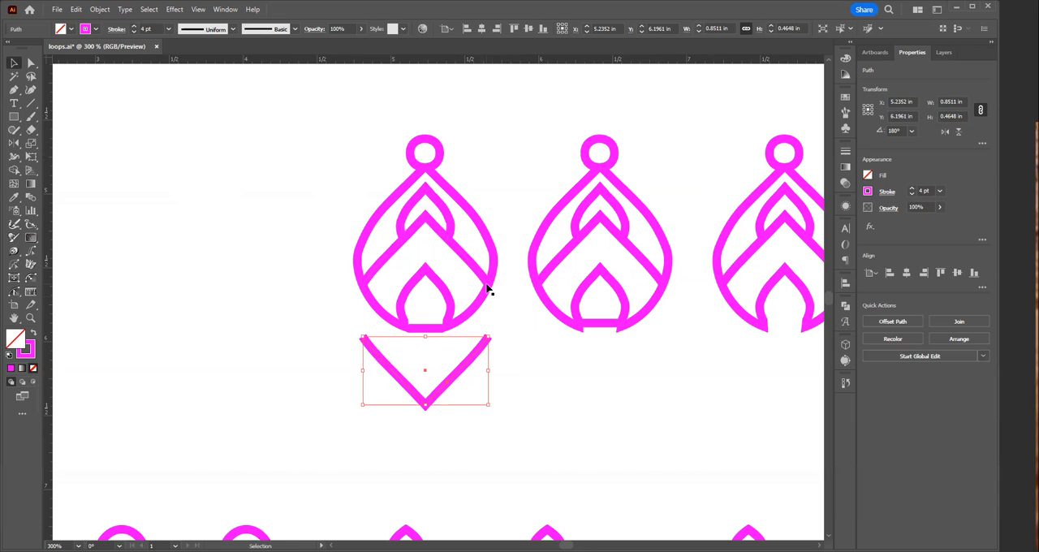
click(538, 377)
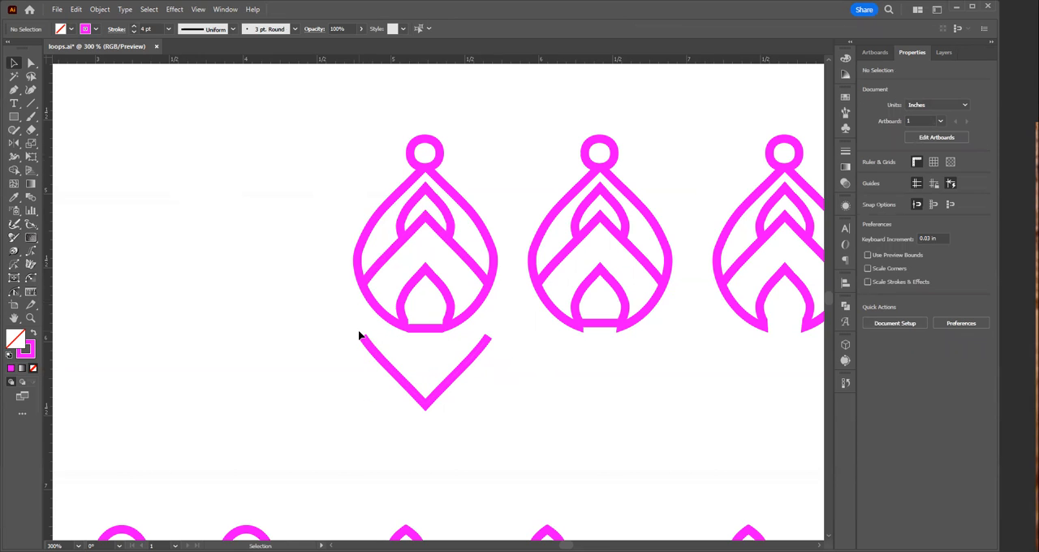
Step: Connect both ends of the inverted chevron to the upper chevron's ends with straight vertical segments using the Pen tool
key(p)
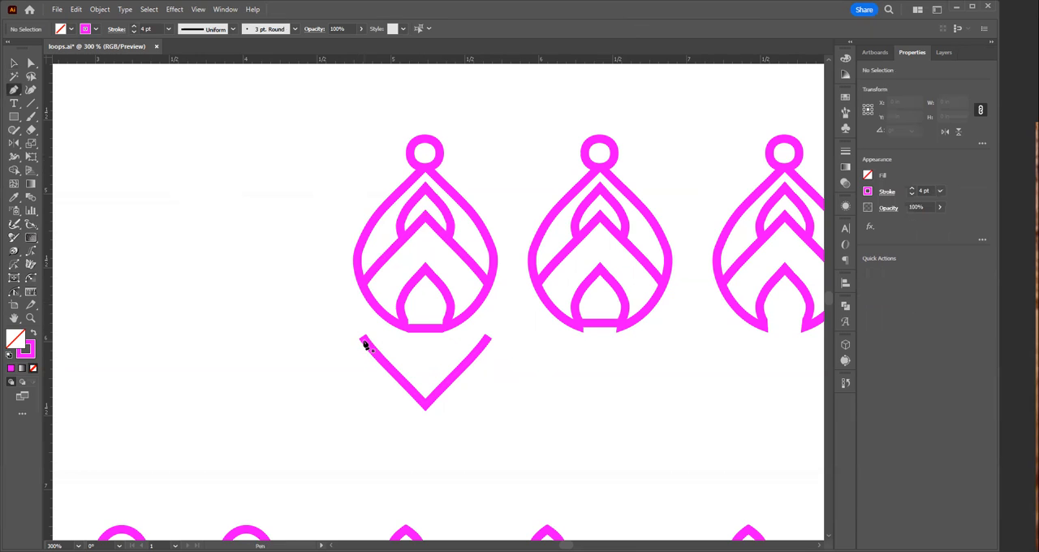
click(362, 337)
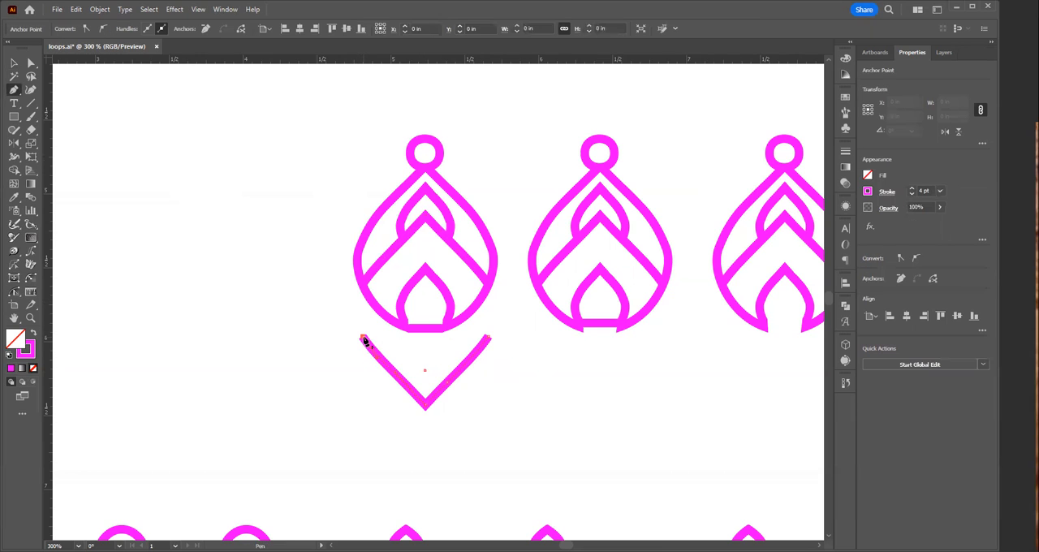
click(364, 288)
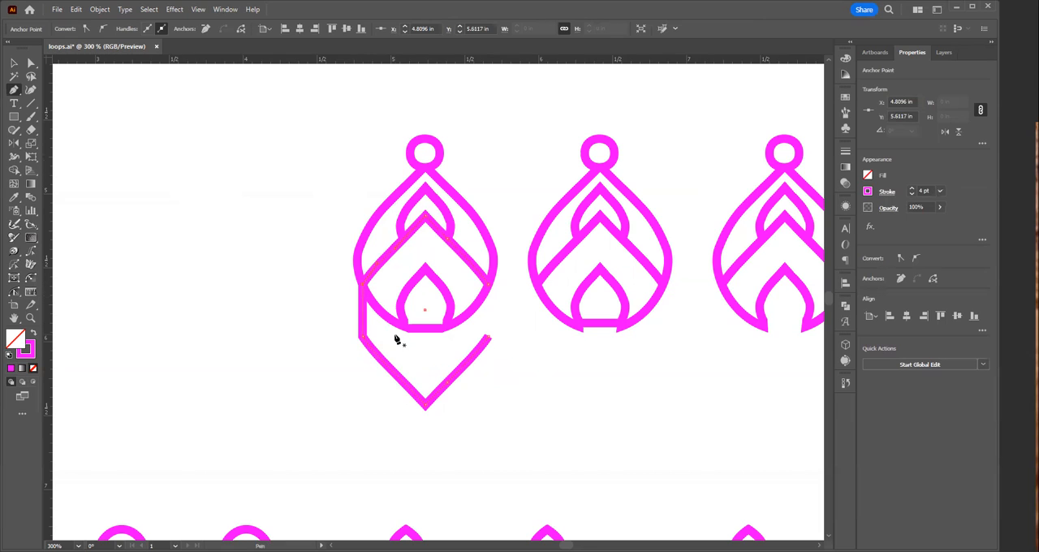
click(488, 339)
click(488, 283)
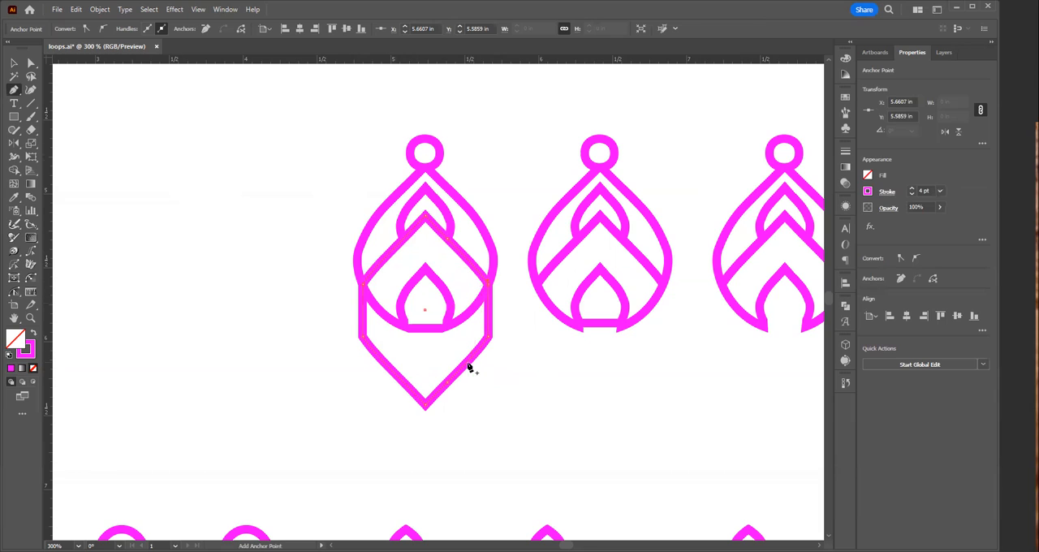
key(Escape)
key(v)
click(489, 427)
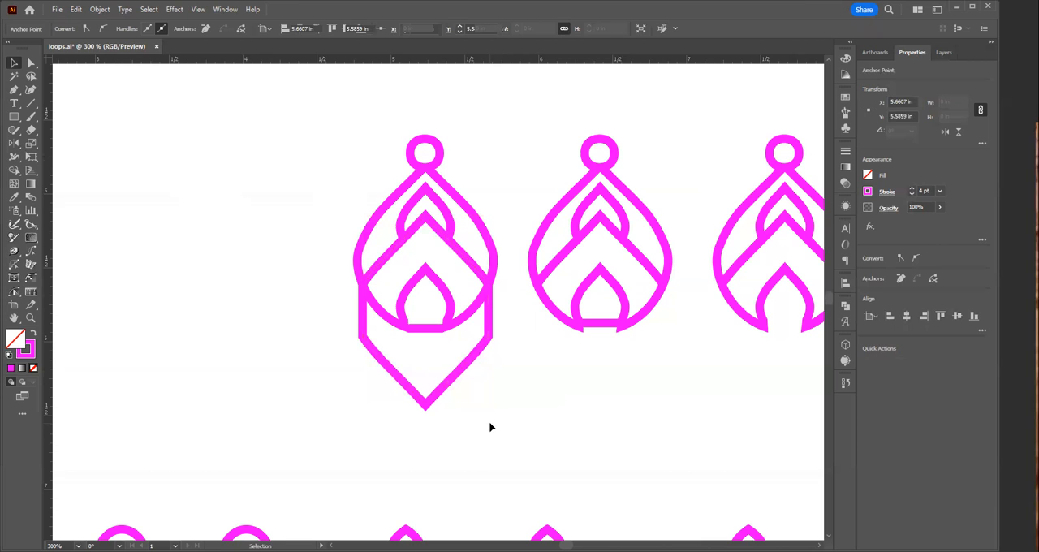
Step: Duplicate the earring with the pointed lower frame about 1.3 in to the left, level with the original
key(z)
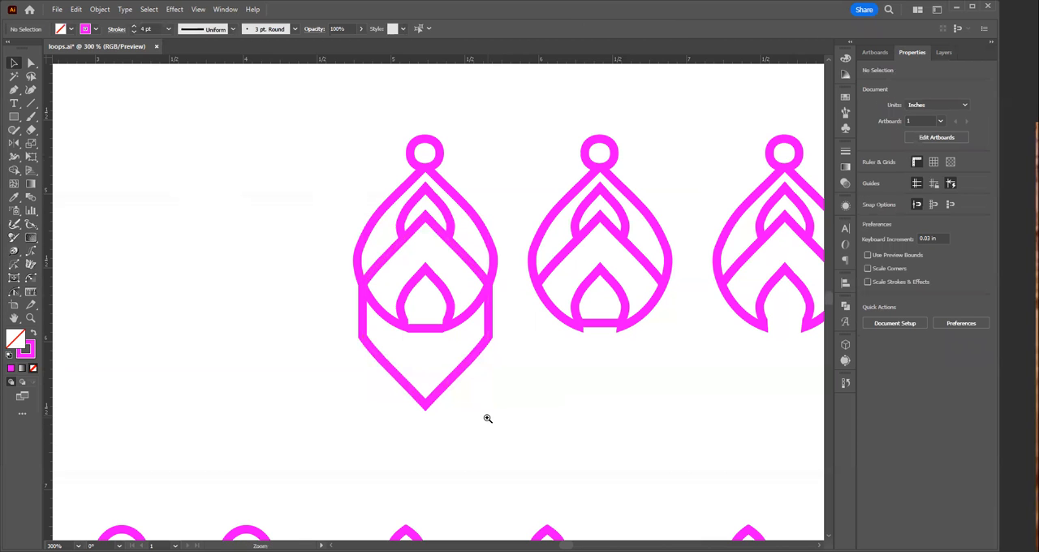
alt+click(436, 333)
alt+click(418, 300)
alt+click(417, 300)
key(v)
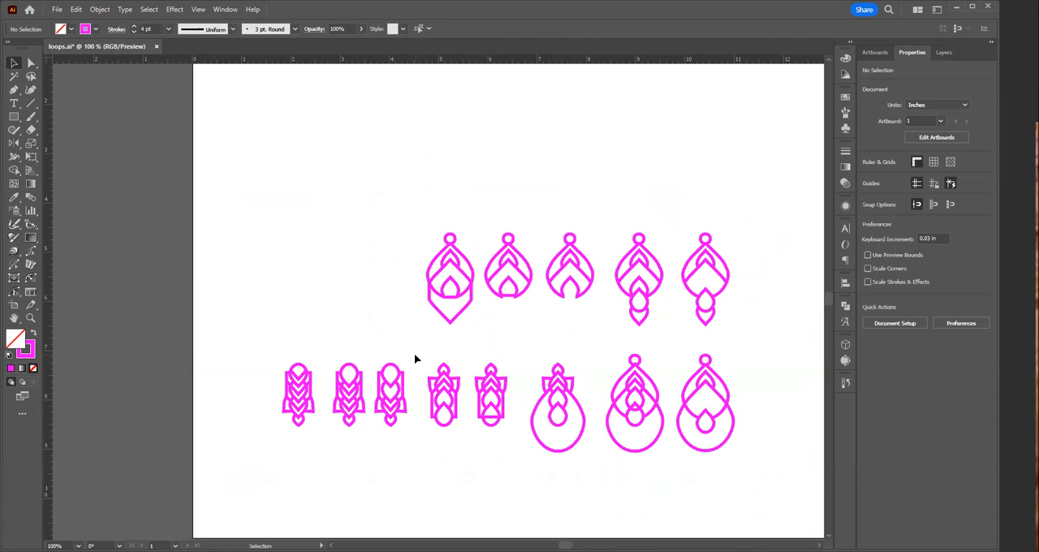
drag(433, 234, 477, 325)
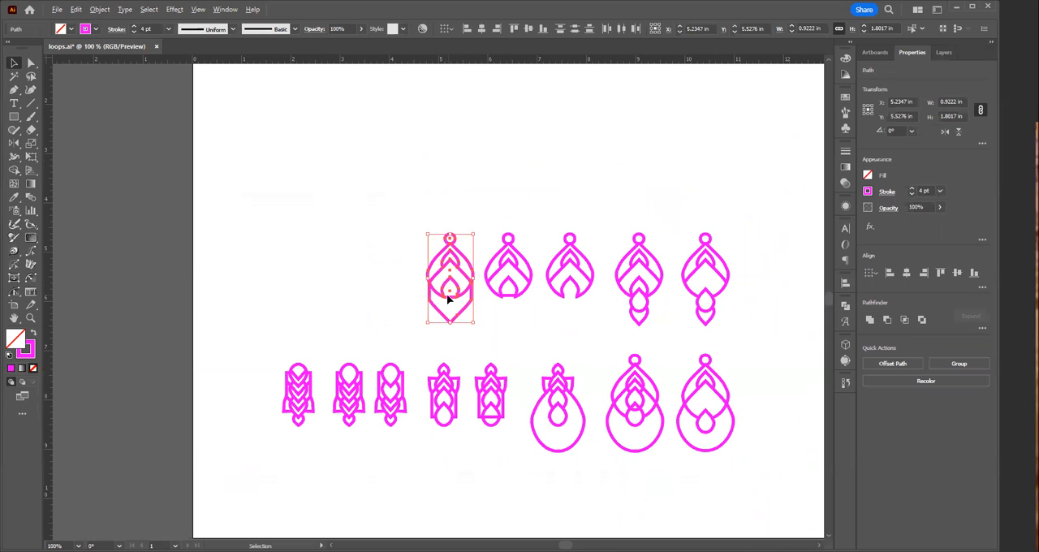
drag(451, 294, 386, 309)
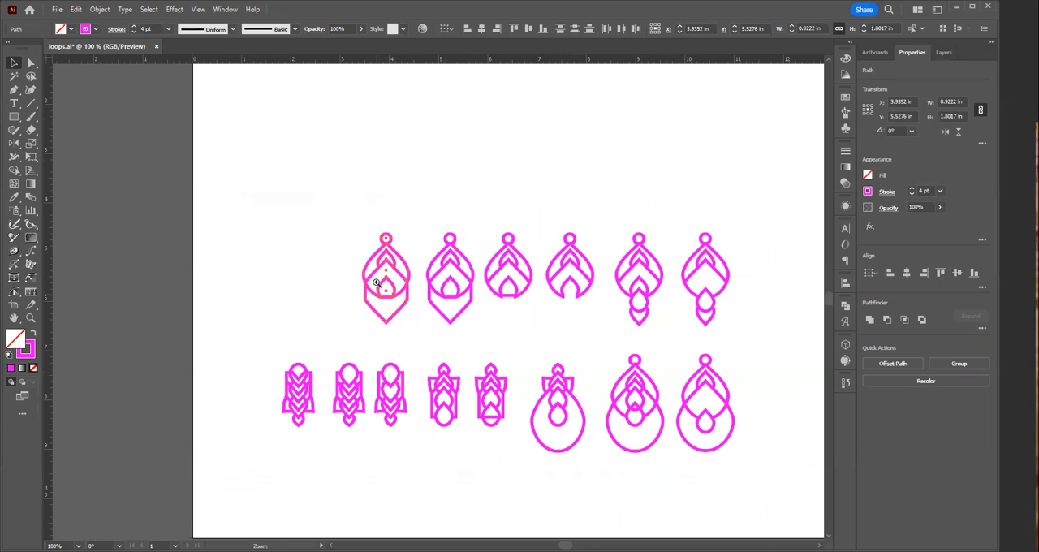
scroll(378, 290, up, 6)
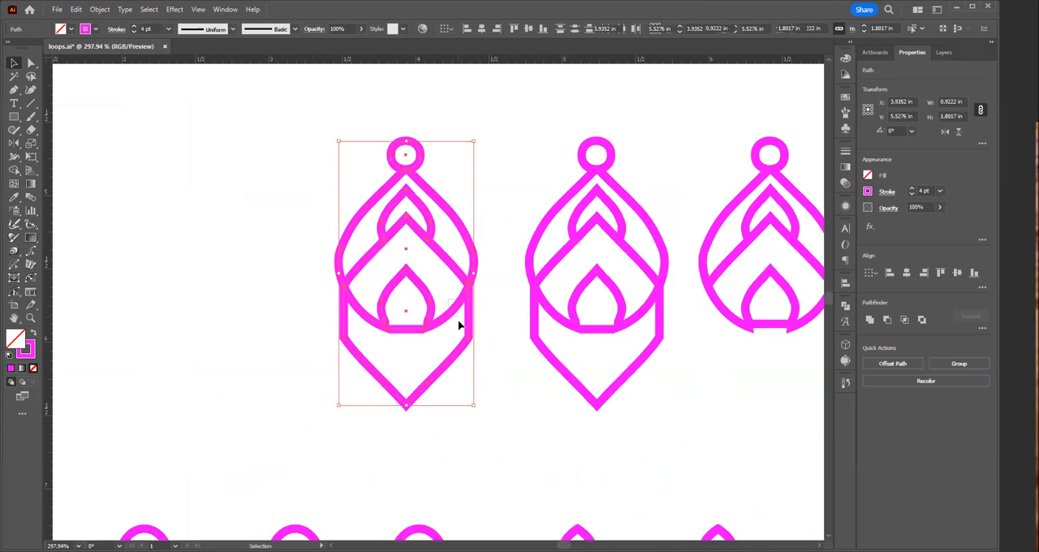
click(459, 323)
key(Delete)
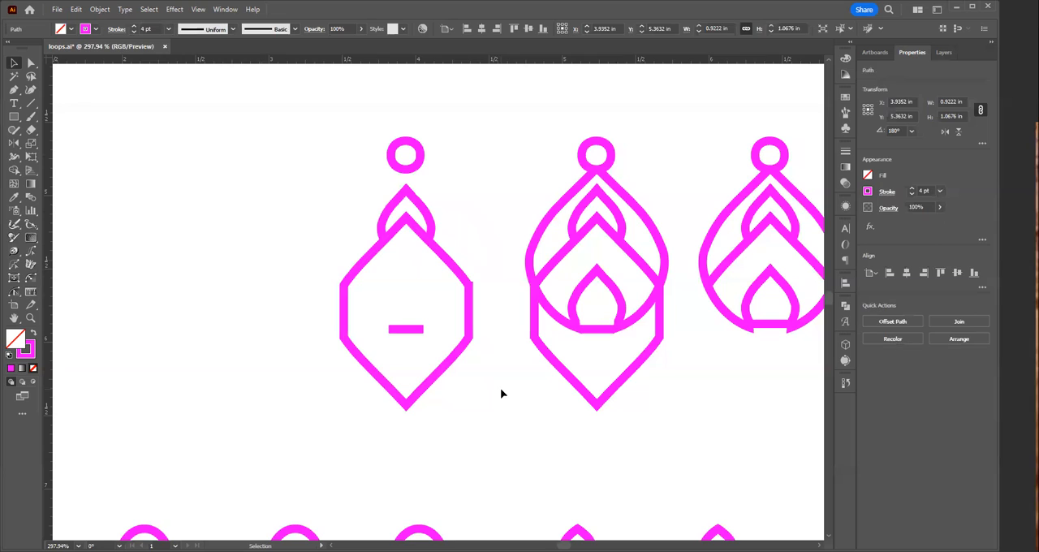
key(ctrl+z)
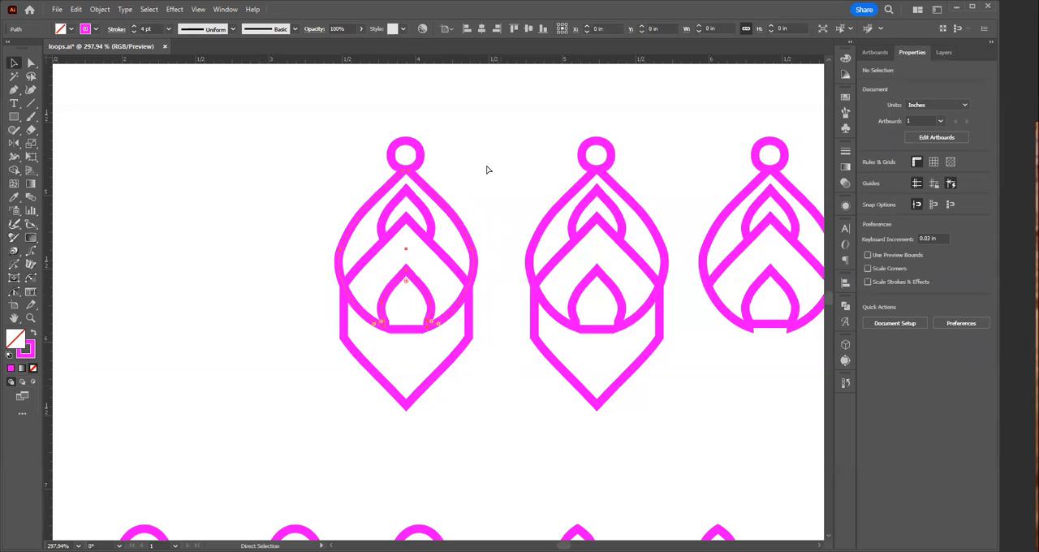
key(v)
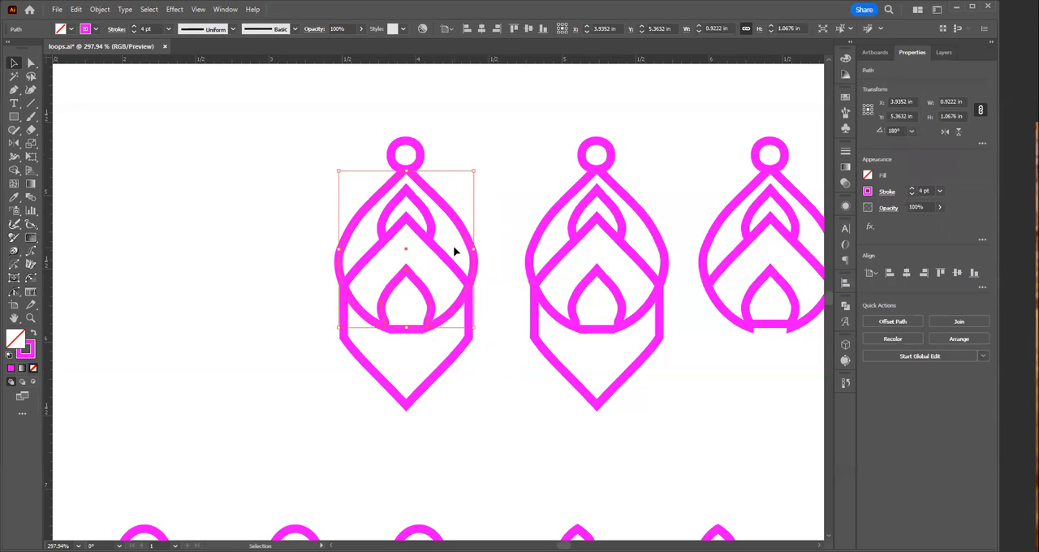
key(Delete)
key(a)
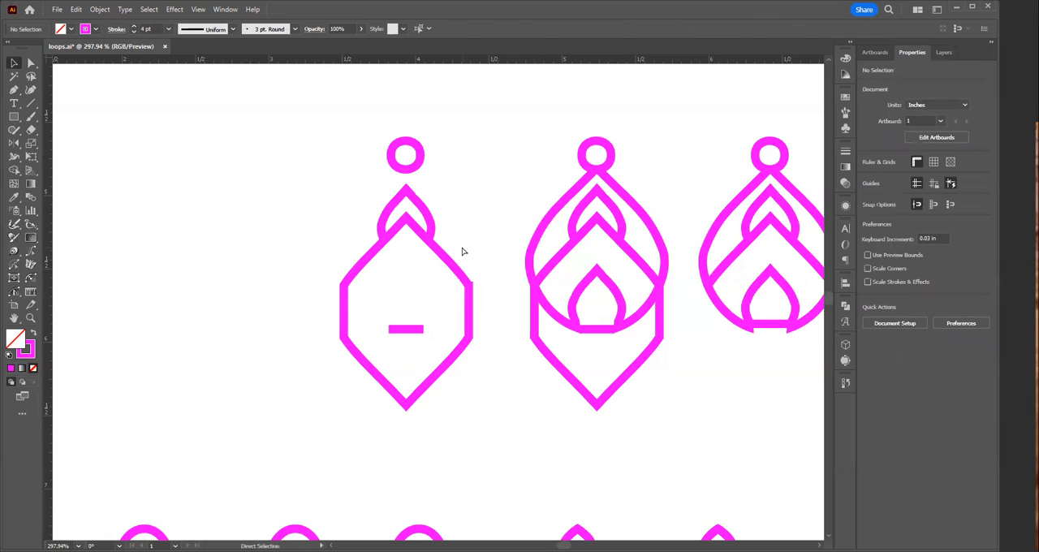
key(ctrl+z)
key(v)
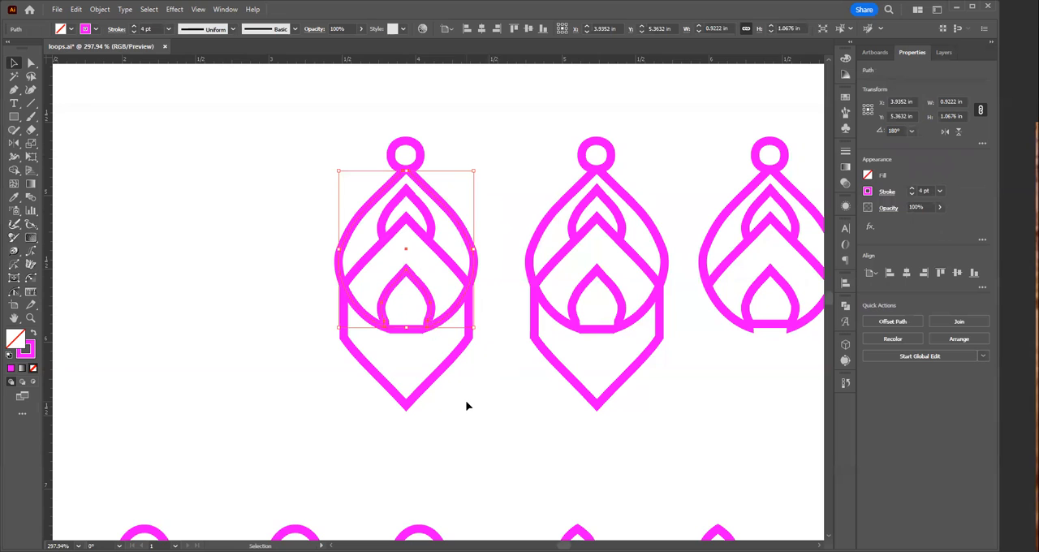
Step: Check the lower arches of the other upper-row earrings for one that is a separate path
click(766, 294)
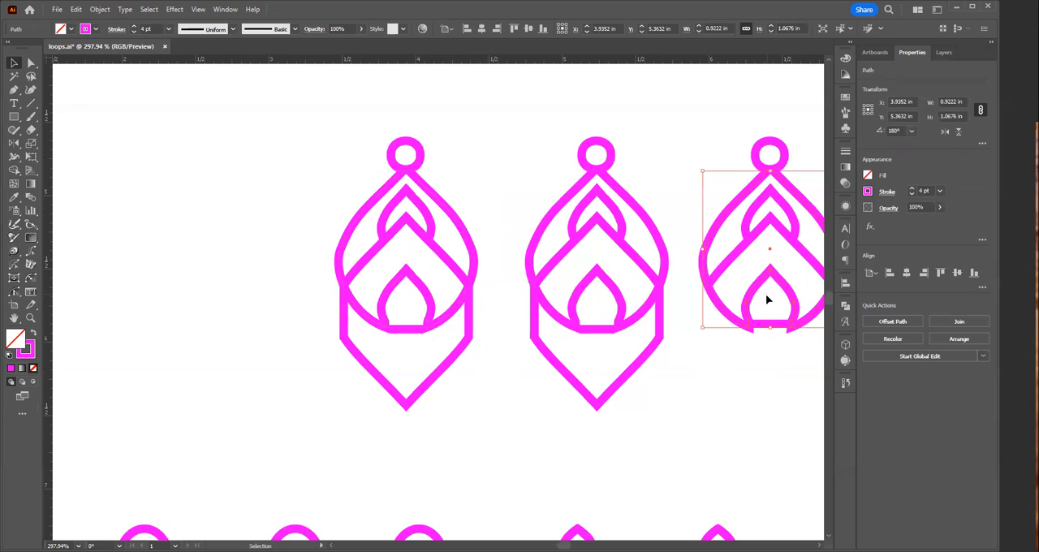
drag(760, 362, 492, 379)
drag(663, 294, 684, 327)
drag(679, 382, 465, 444)
click(682, 369)
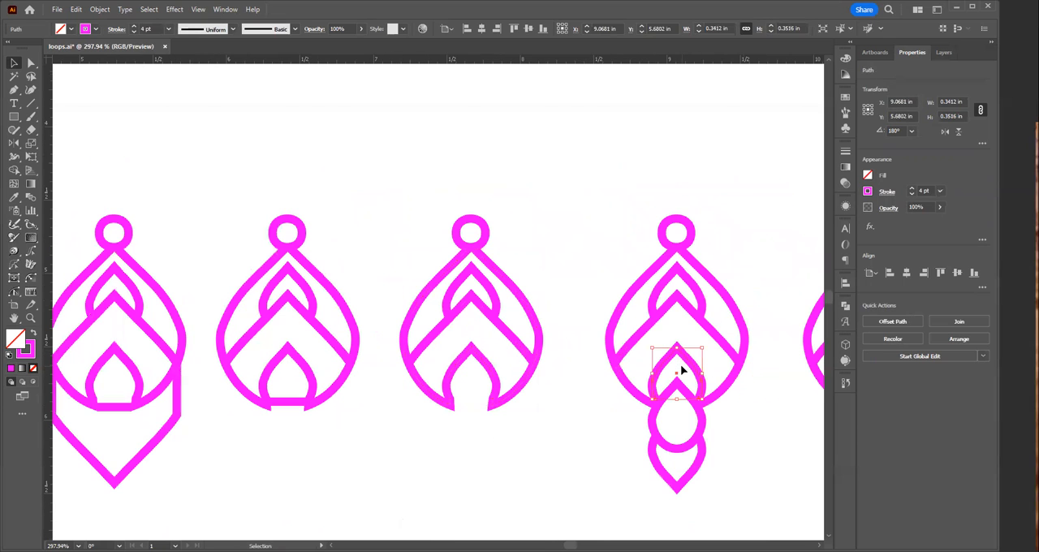
key(a)
drag(290, 386, 826, 365)
drag(706, 370, 651, 366)
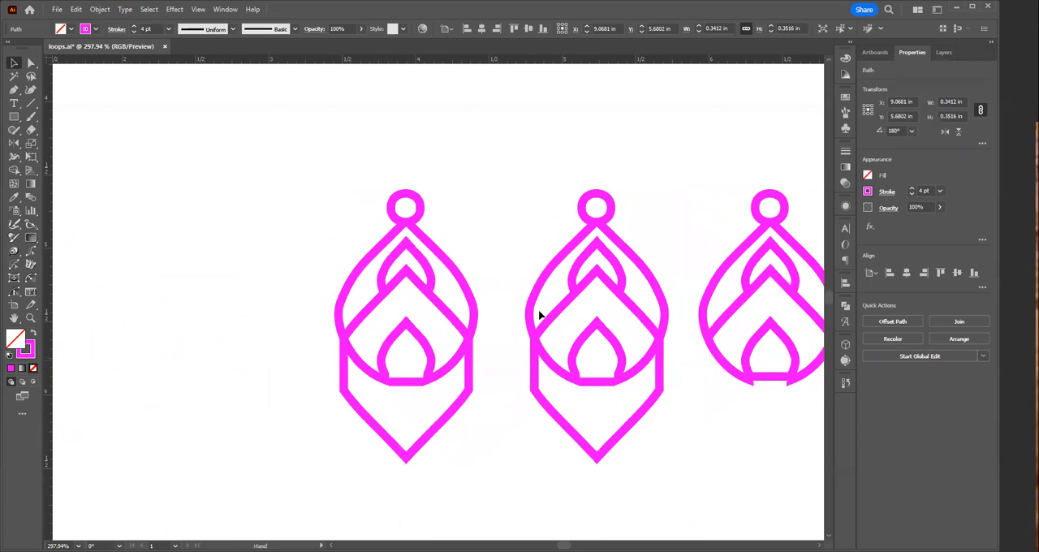
Step: Delete the joined outer teardrop and lower arch outline from the leftmost upper-row earring
drag(475, 266, 475, 265)
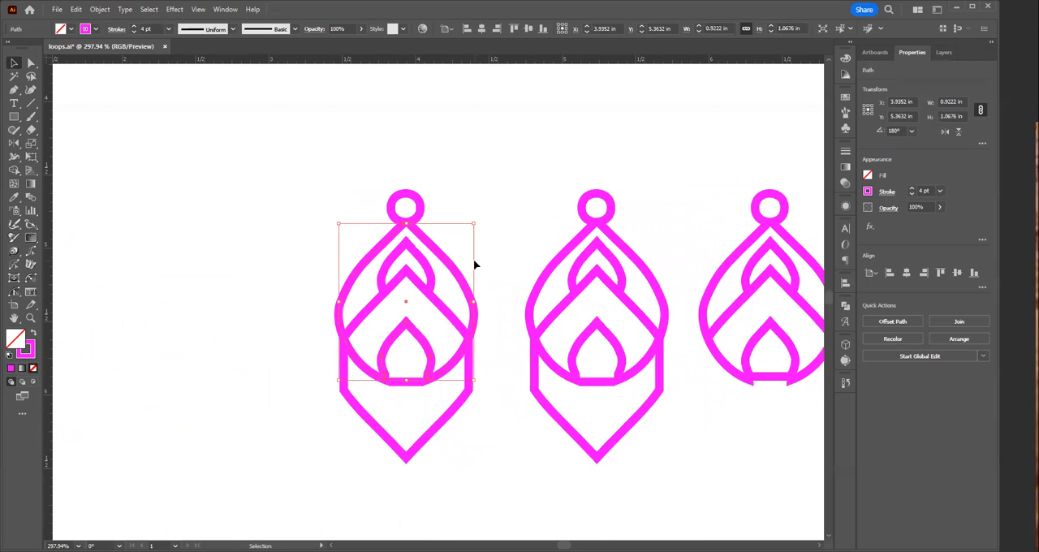
key(Delete)
key(a)
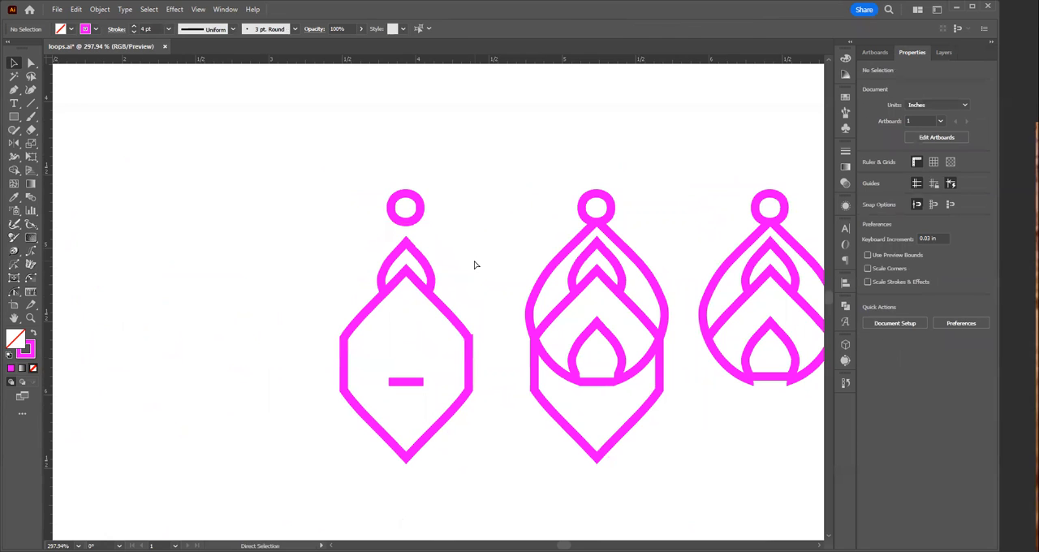
Step: Copy the large chevron and lower arch from the fifth upper-row earring into the leftmost earring, aligned with its hexagonal frame
key(z)
alt+click(473, 359)
alt+click(473, 359)
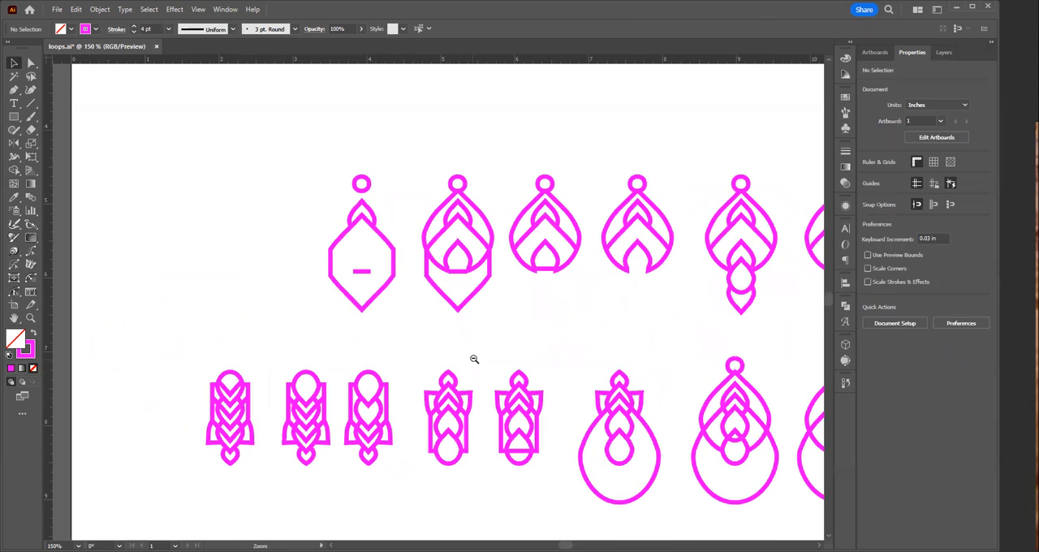
alt+click(629, 315)
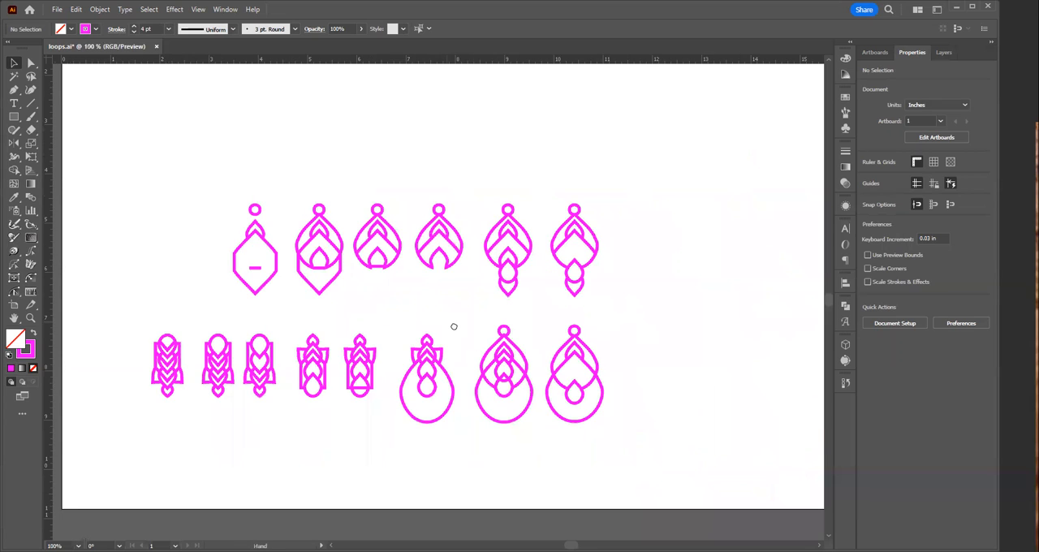
drag(451, 323, 550, 354)
key(v)
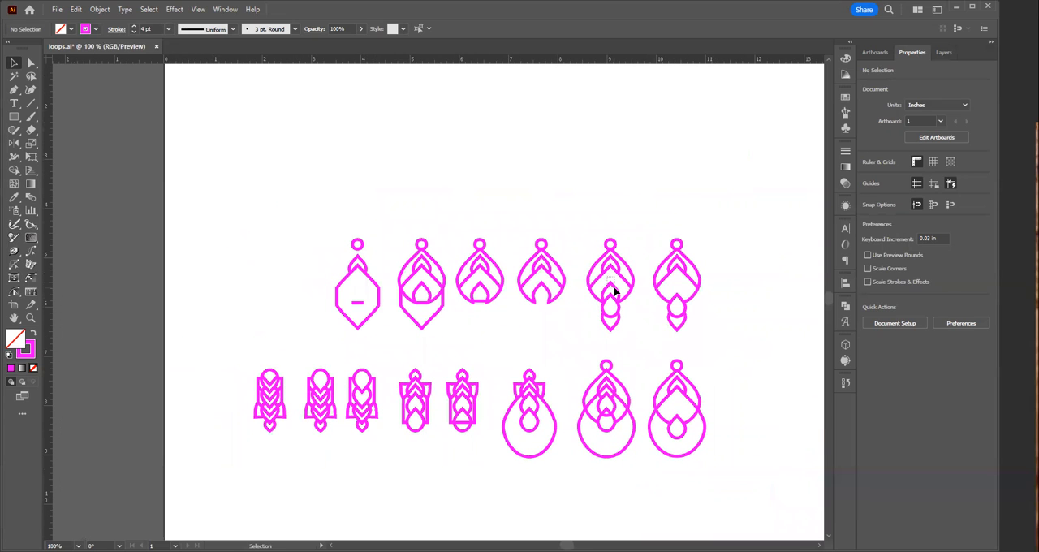
click(615, 290)
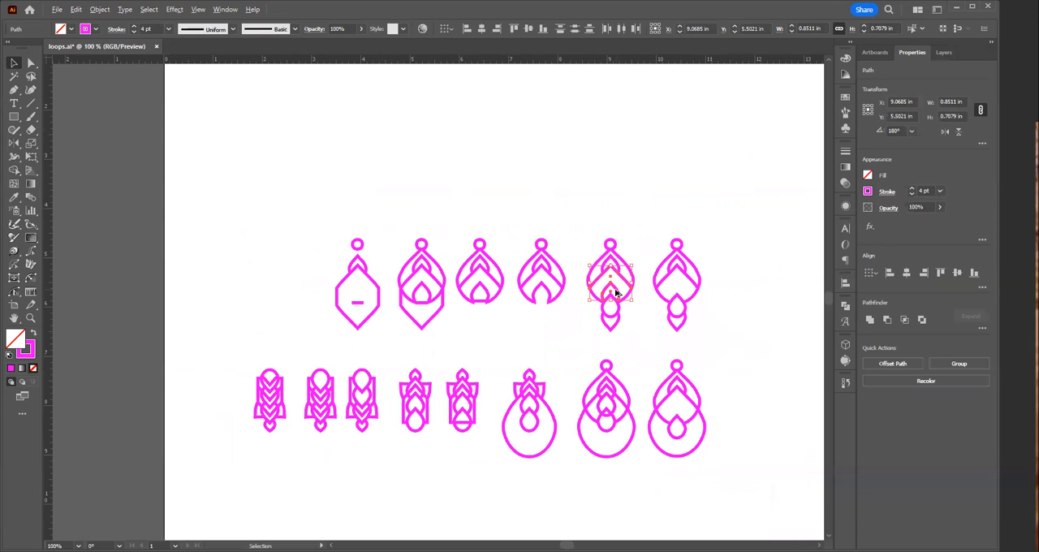
drag(614, 294, 365, 301)
ctrl+click(357, 305)
ctrl+click(439, 286)
ctrl+click(430, 292)
ctrl+click(431, 283)
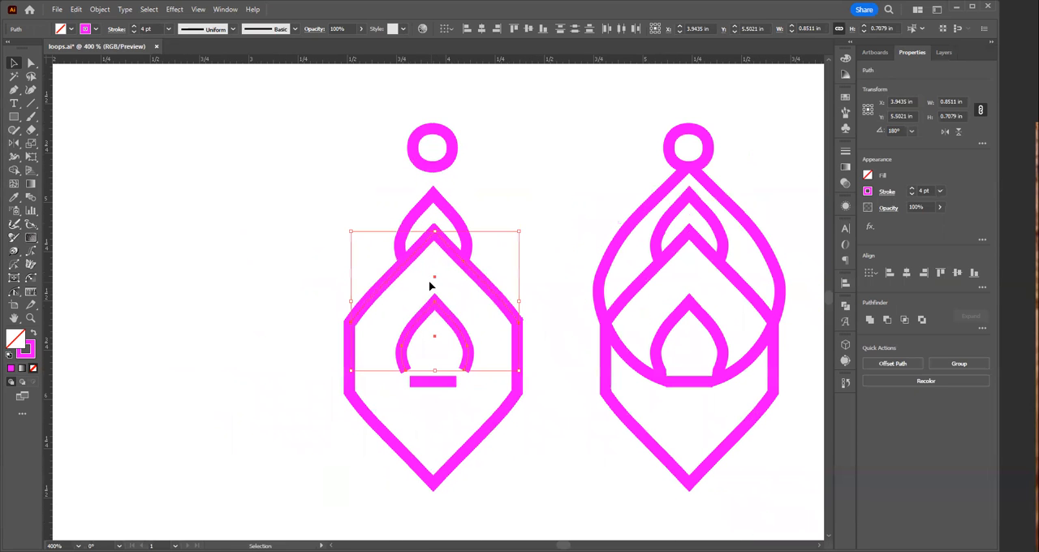
click(431, 286)
double_click(375, 300)
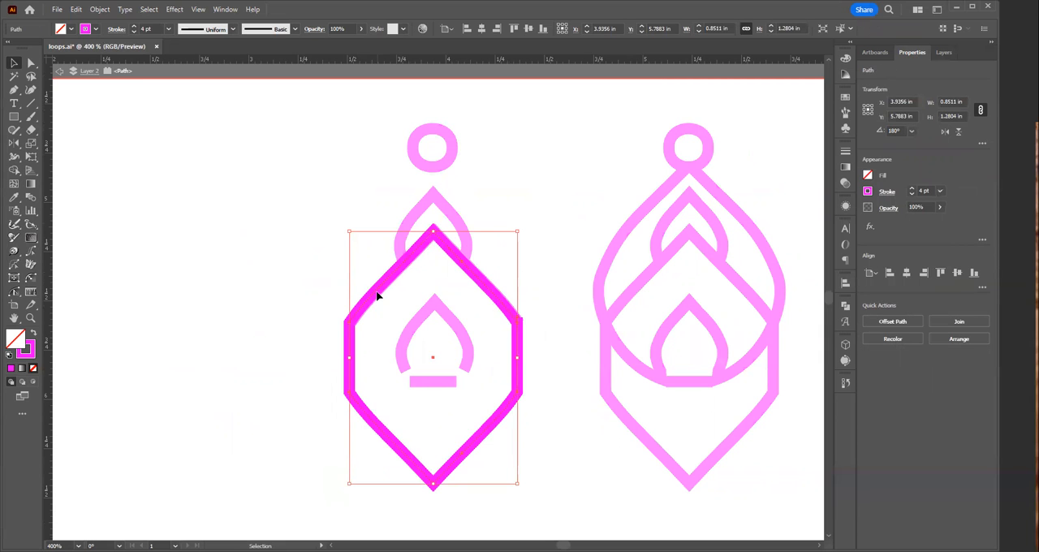
key(Delete)
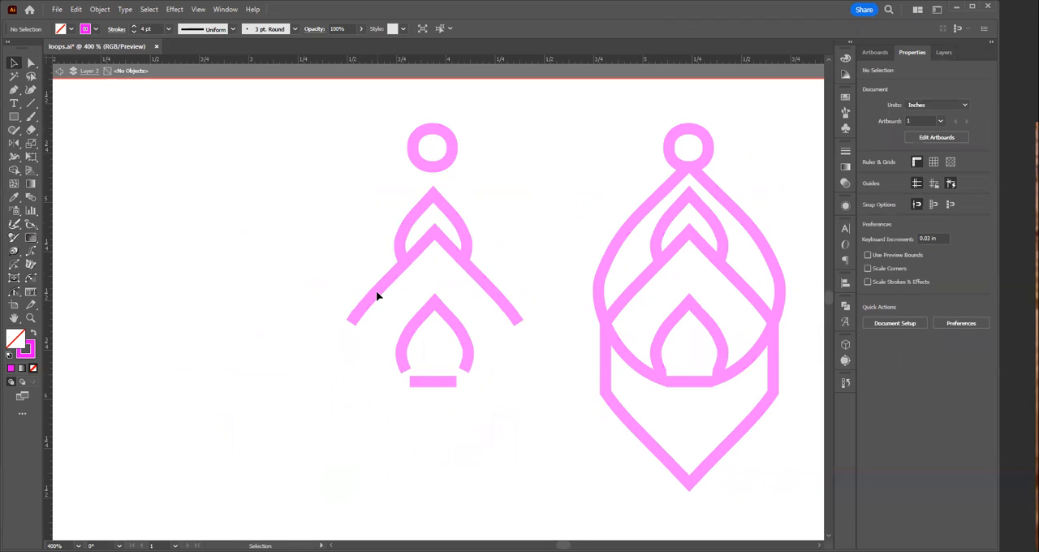
key(ctrl+z)
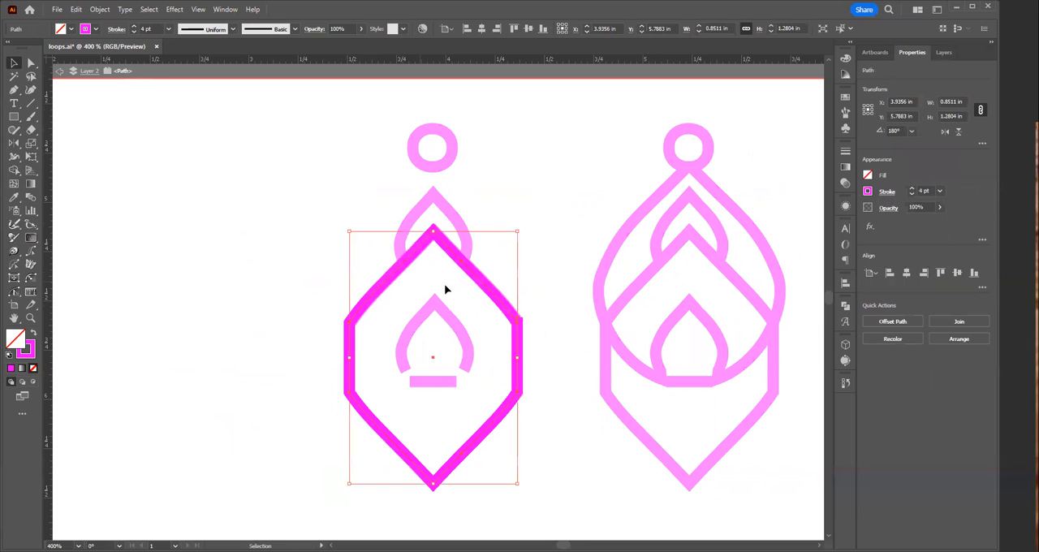
click(562, 249)
key(Escape)
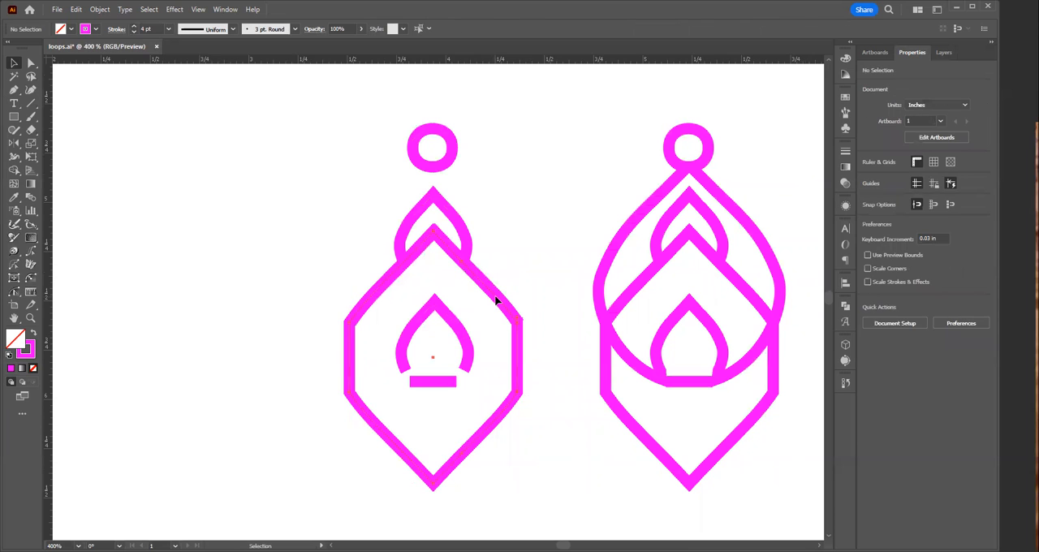
click(498, 301)
click(550, 268)
click(469, 389)
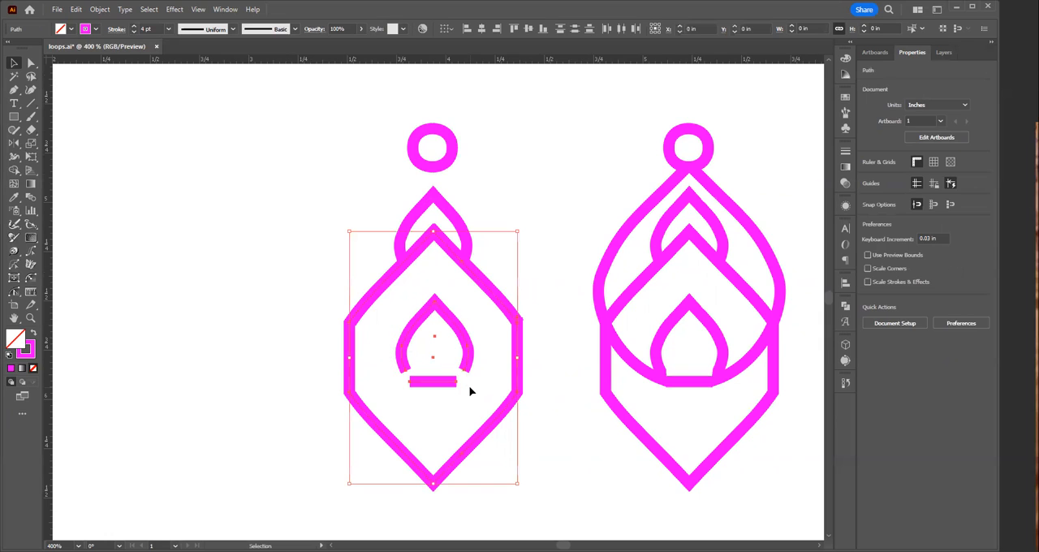
click(558, 467)
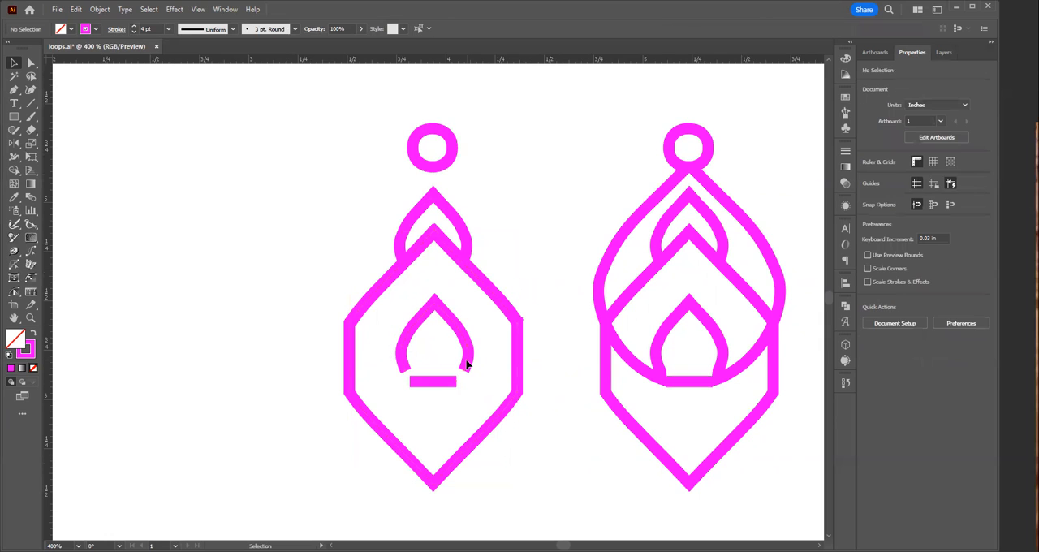
Step: Widen the leftmost earring's short horizontal line to about 0.83 in across the frame and raise it about 0.05 in to the arch's ends
click(466, 364)
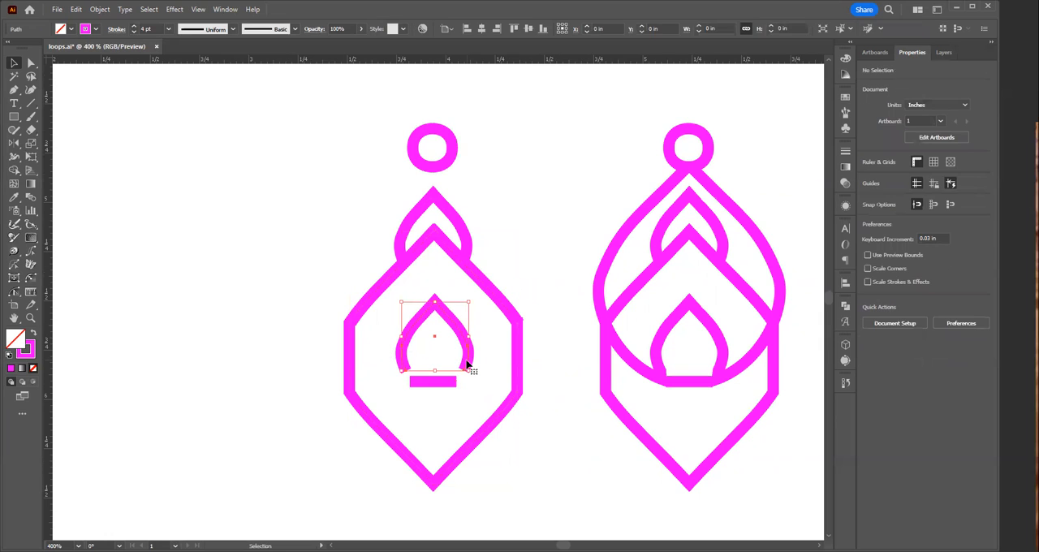
click(435, 388)
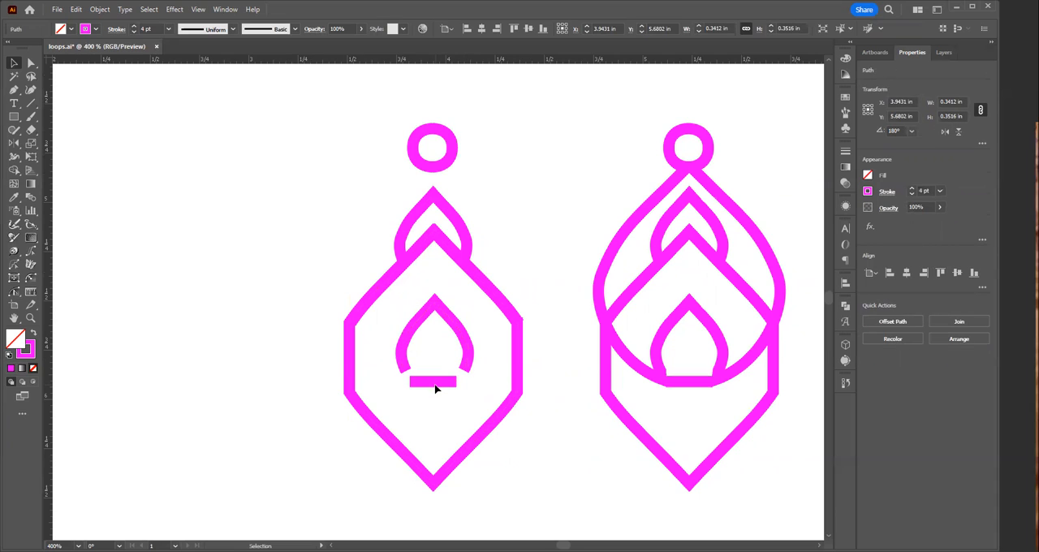
click(438, 384)
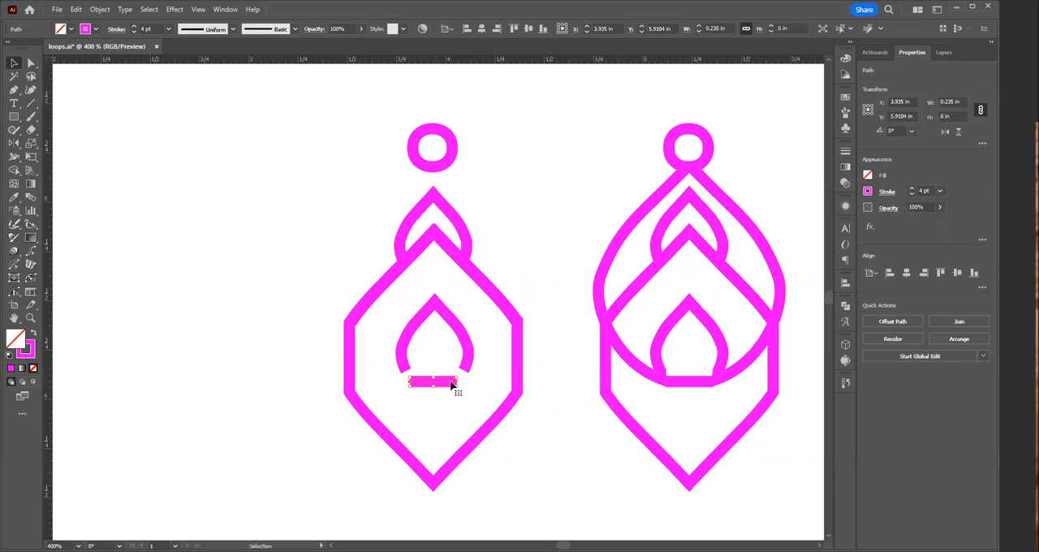
drag(459, 383, 514, 393)
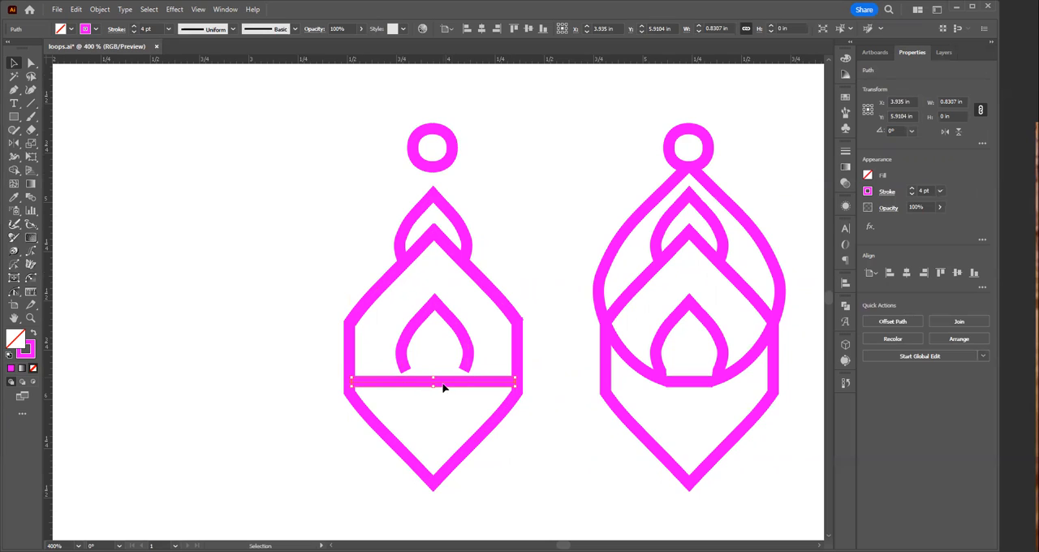
drag(444, 385, 445, 376)
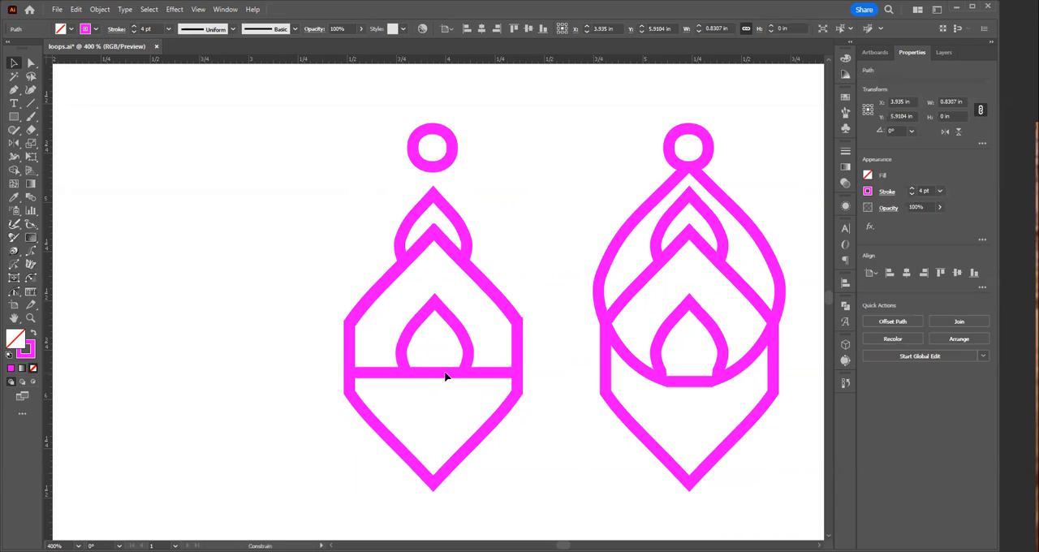
drag(445, 376, 445, 376)
click(533, 457)
Step: Delete the detached hanging ring above the leftmost earring
key(ctrl+space)
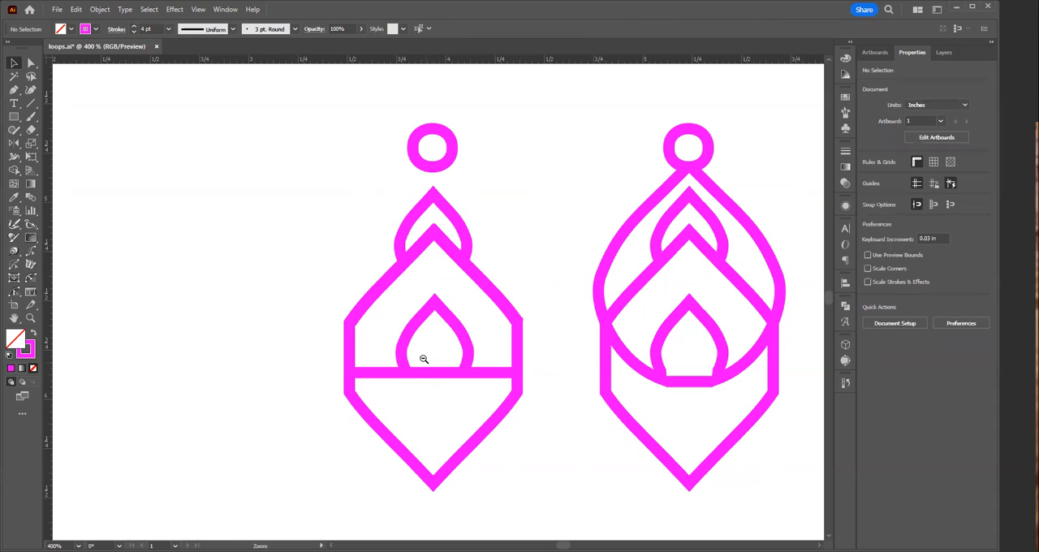
drag(333, 118, 517, 171)
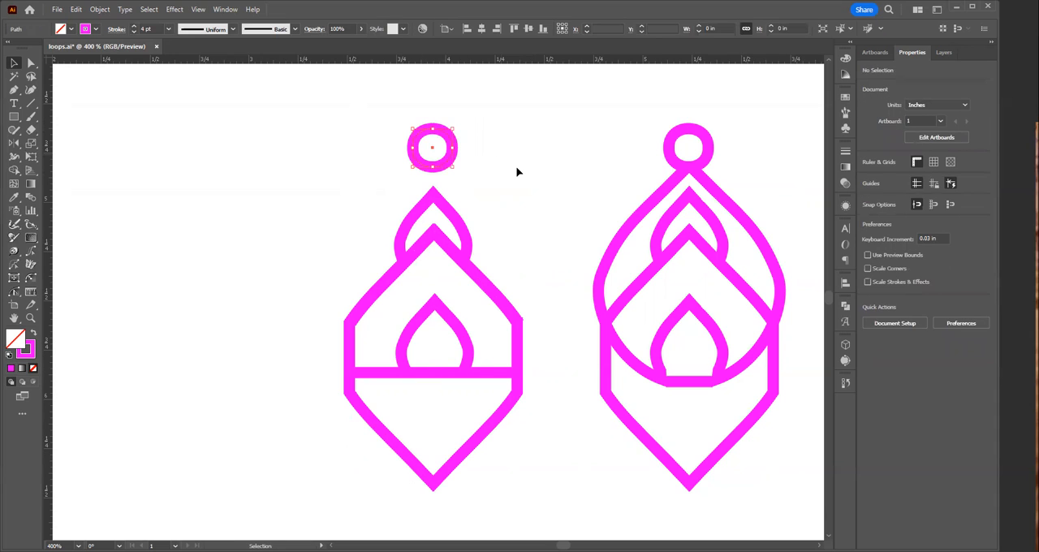
key(Delete)
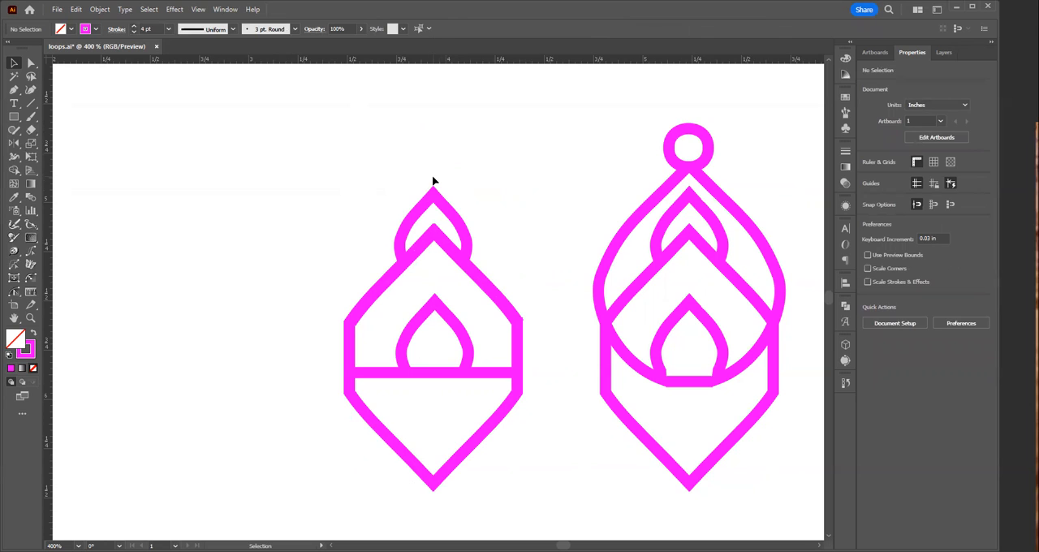
Step: Duplicate the leftmost earring's hexagonal frame about 0.28 in straight down
key(z)
ctrl+alt+click(431, 321)
ctrl+alt+click(431, 321)
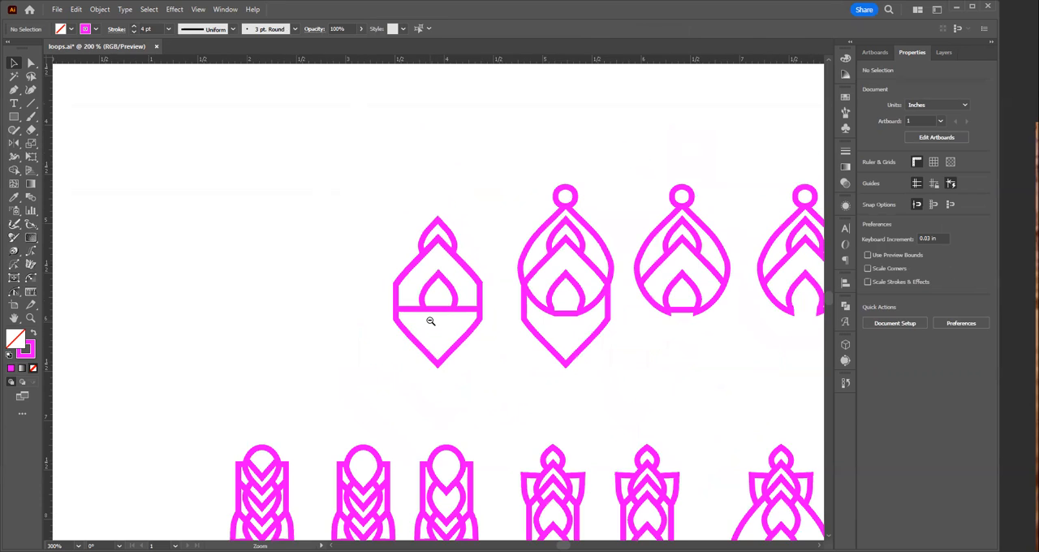
ctrl+alt+click(431, 321)
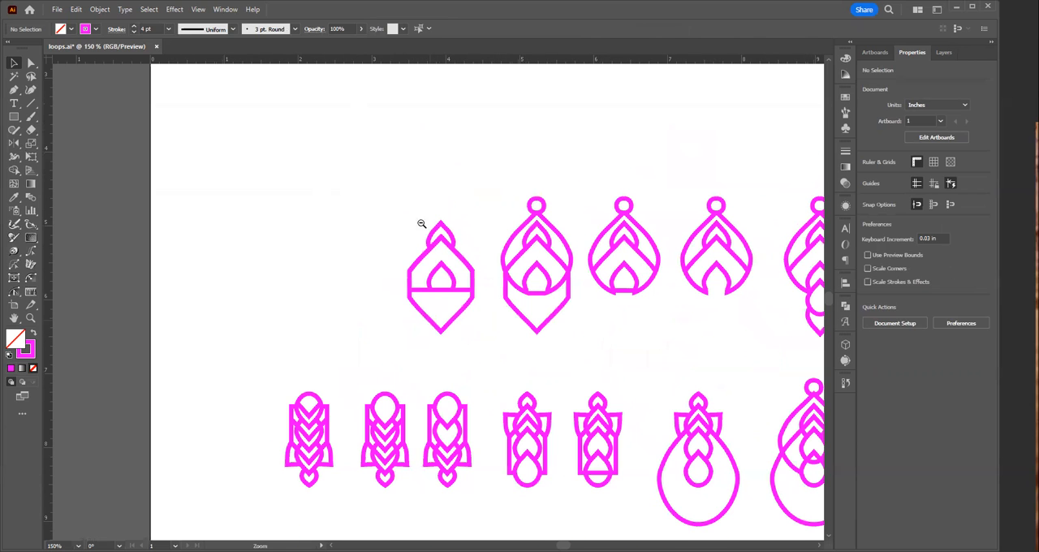
click(441, 328)
click(446, 340)
click(451, 328)
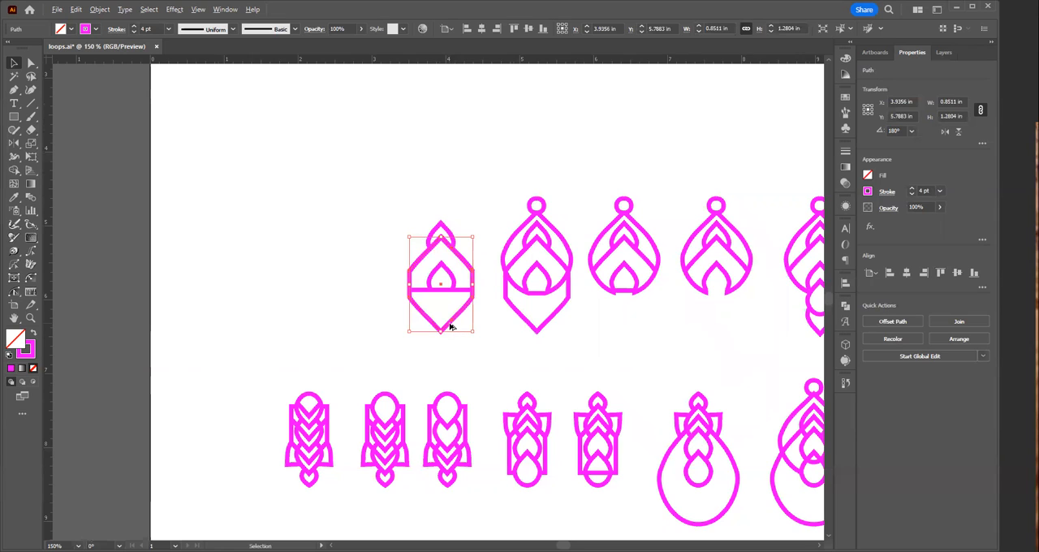
drag(451, 328, 452, 347)
click(500, 353)
Step: Delete the top corner point of the lower hexagonal frame, above the small arch
key(a)
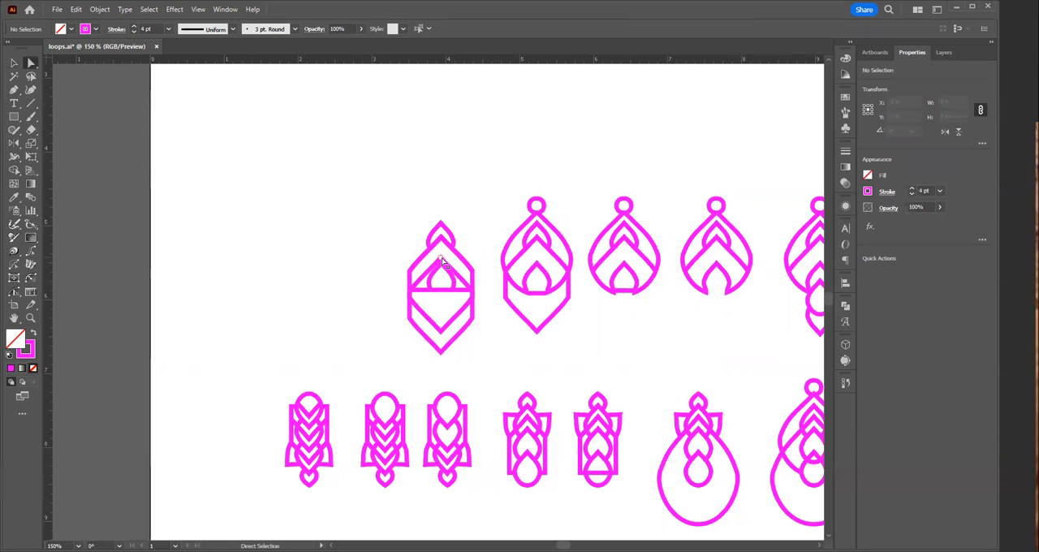
click(442, 258)
key(Delete)
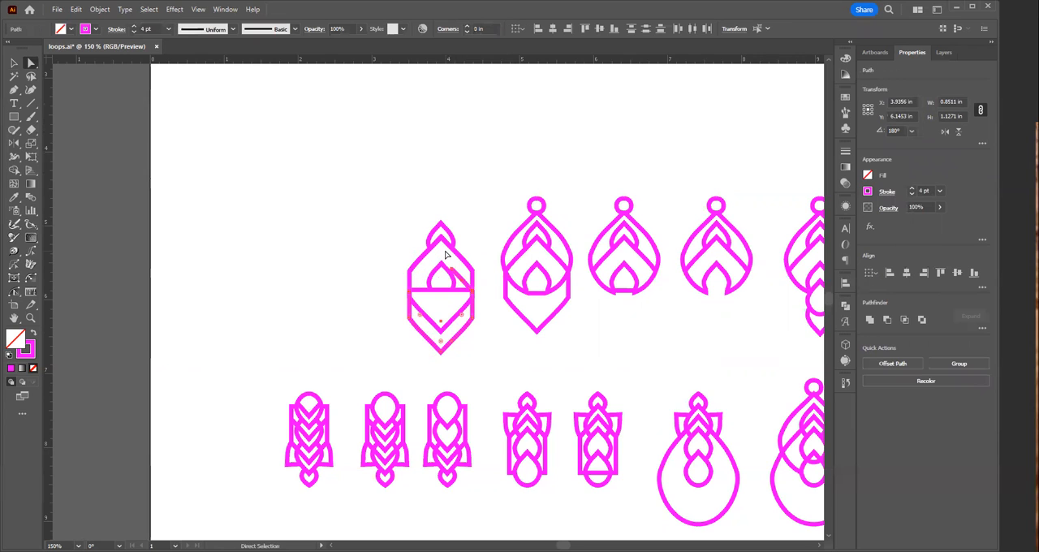
click(514, 377)
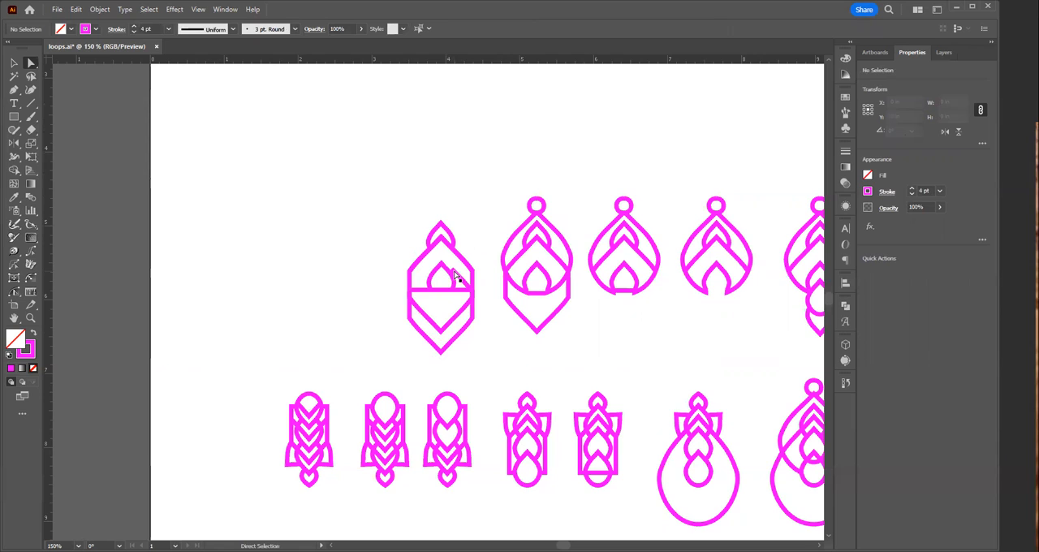
Step: Delete the leftover anchor point and path fragment of the lower hexagonal frame beside the leftmost earring's small arch
click(455, 276)
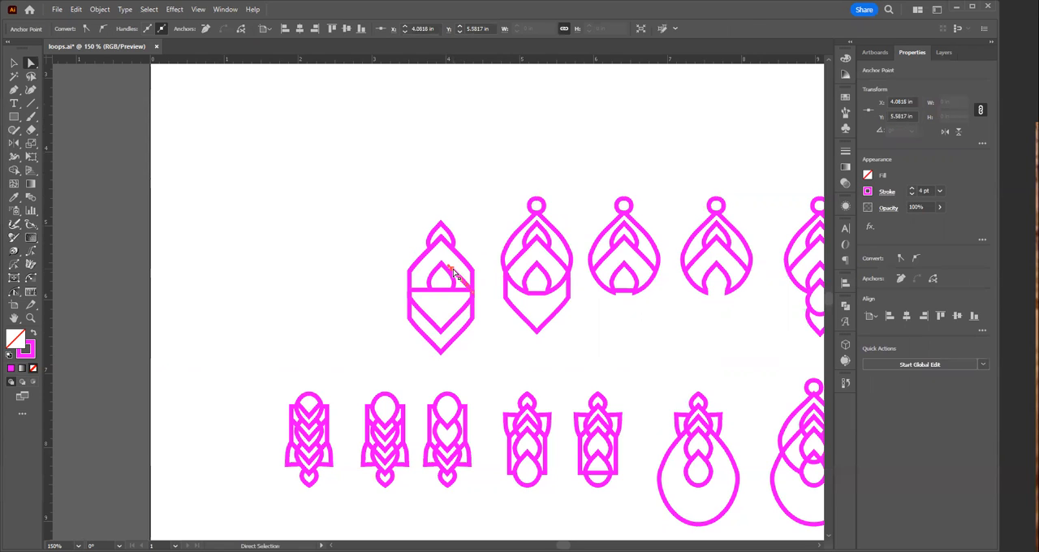
key(Delete)
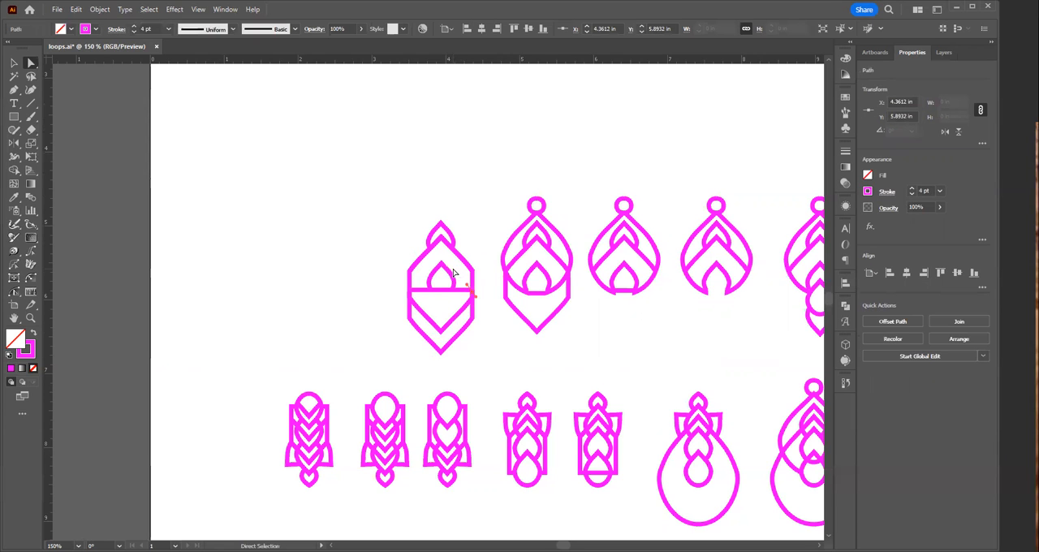
click(453, 272)
Step: Duplicate the whole leftmost hexagonal earring about 1.18 in to the left
key(v)
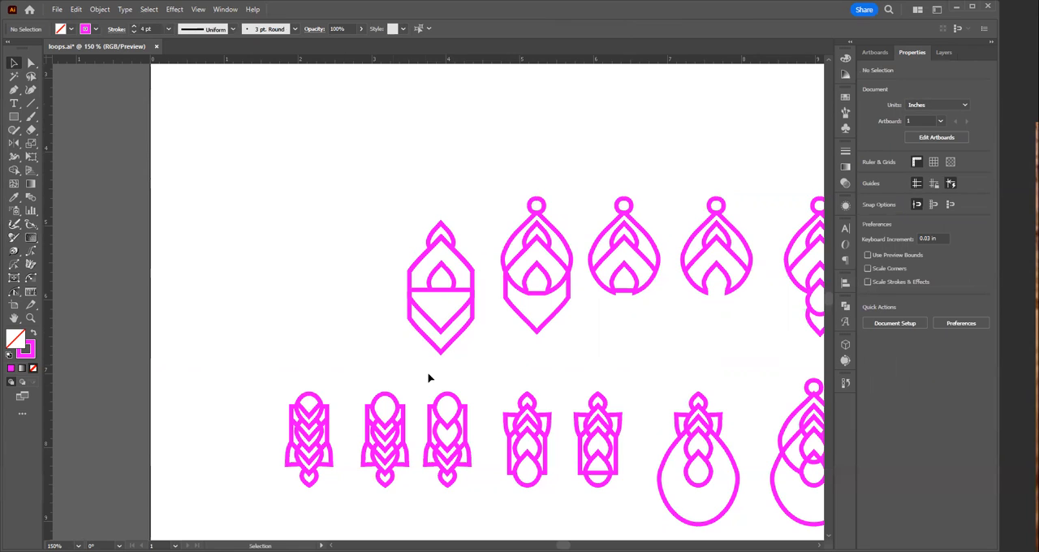
drag(389, 221, 483, 357)
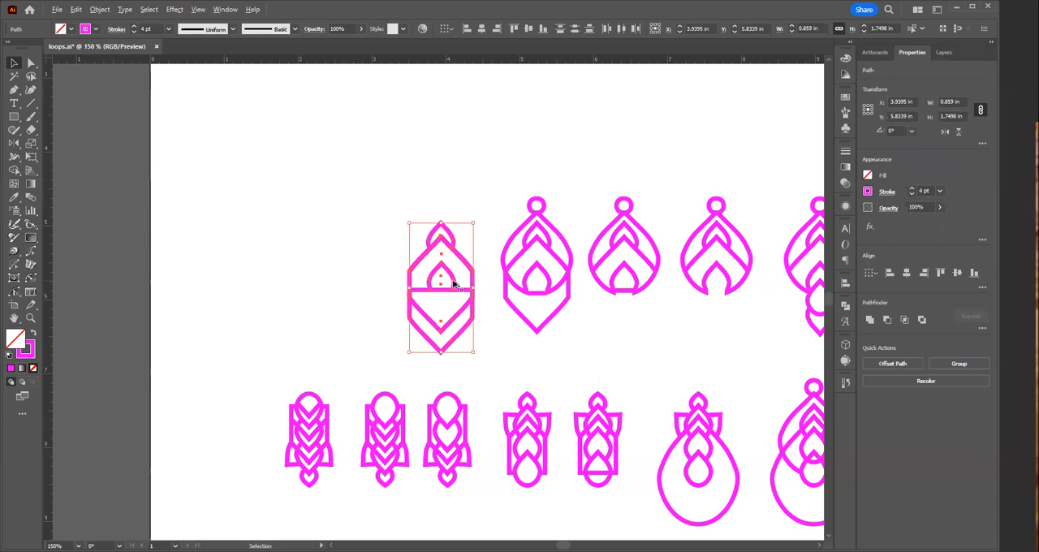
drag(453, 283, 518, 357)
click(260, 288)
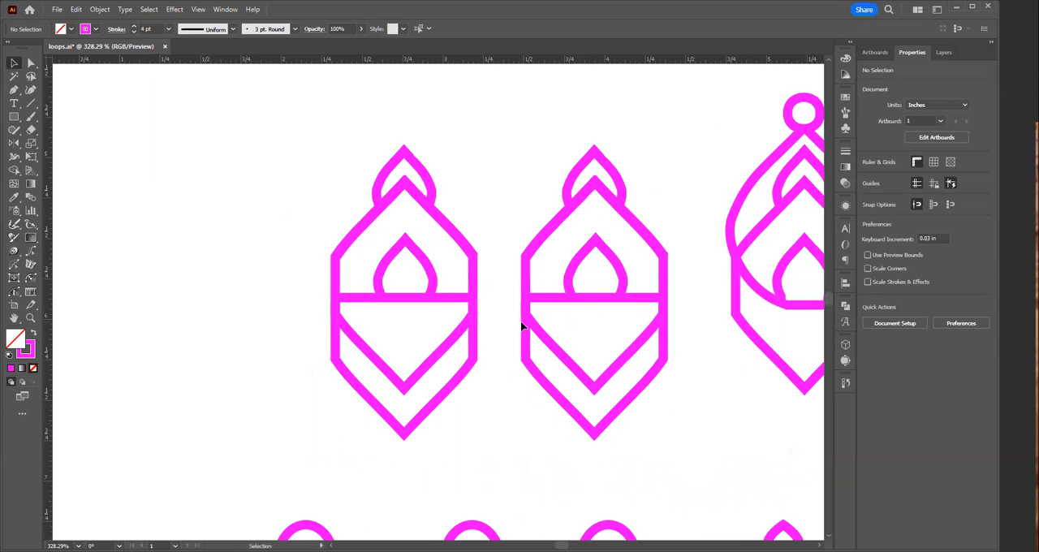
drag(522, 325, 487, 337)
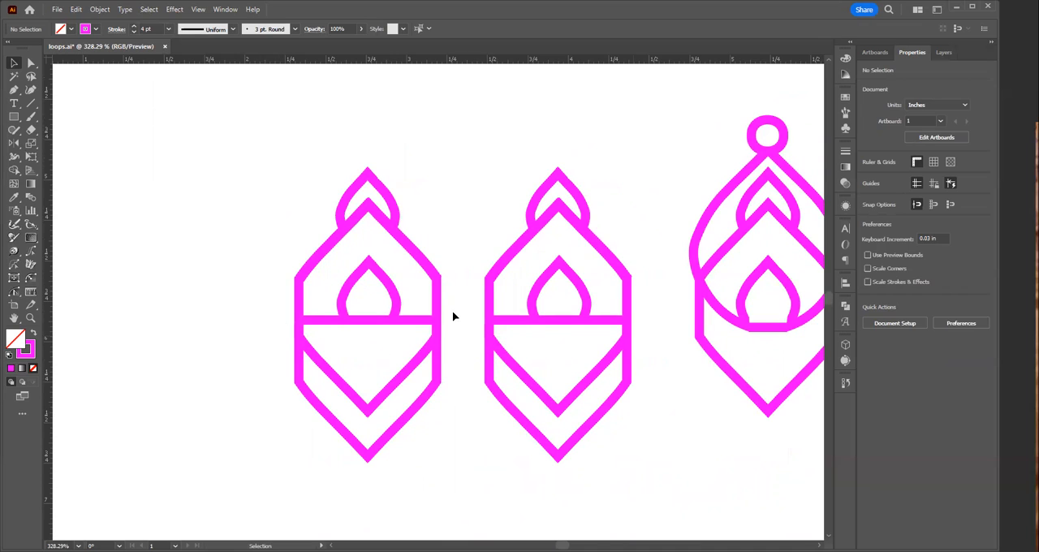
ctrl+alt+click(564, 267)
ctrl+alt+click(551, 315)
ctrl+alt+click(532, 331)
ctrl+alt+click(484, 340)
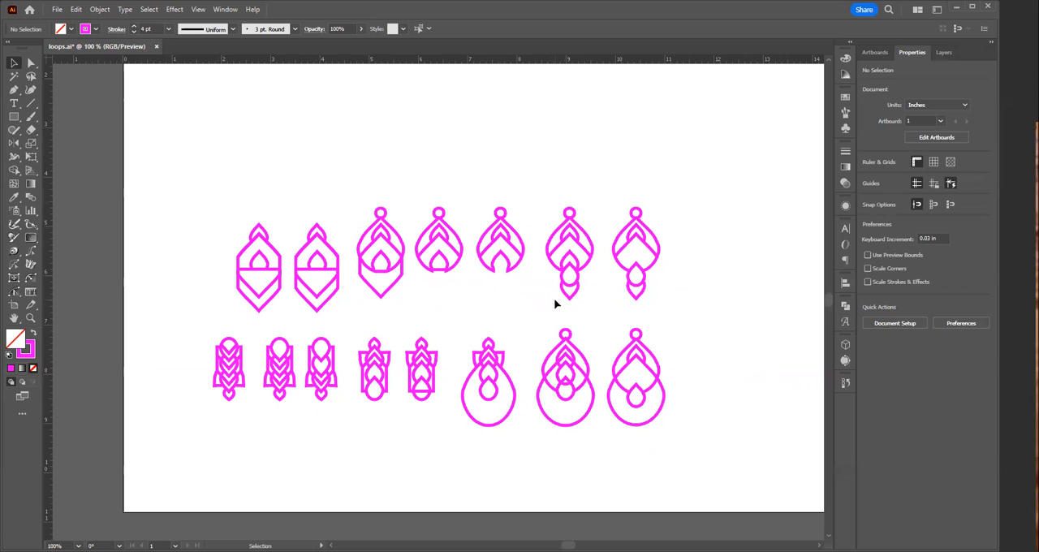
Step: Duplicate the new leftmost hexagonal earring about 1.05 in straight to its left, making a third version
key(z)
click(263, 288)
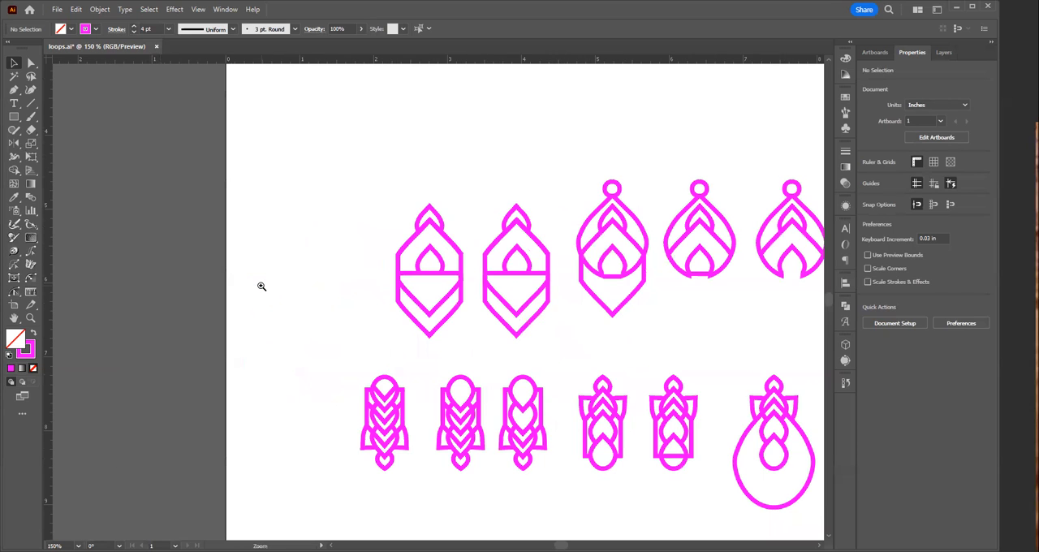
click(414, 281)
click(436, 288)
key(v)
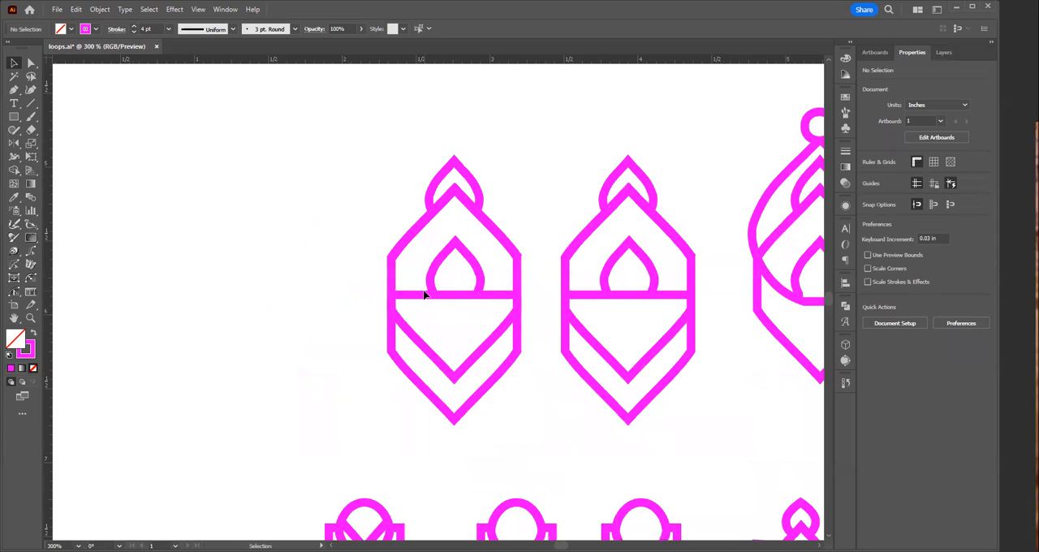
drag(384, 151, 491, 419)
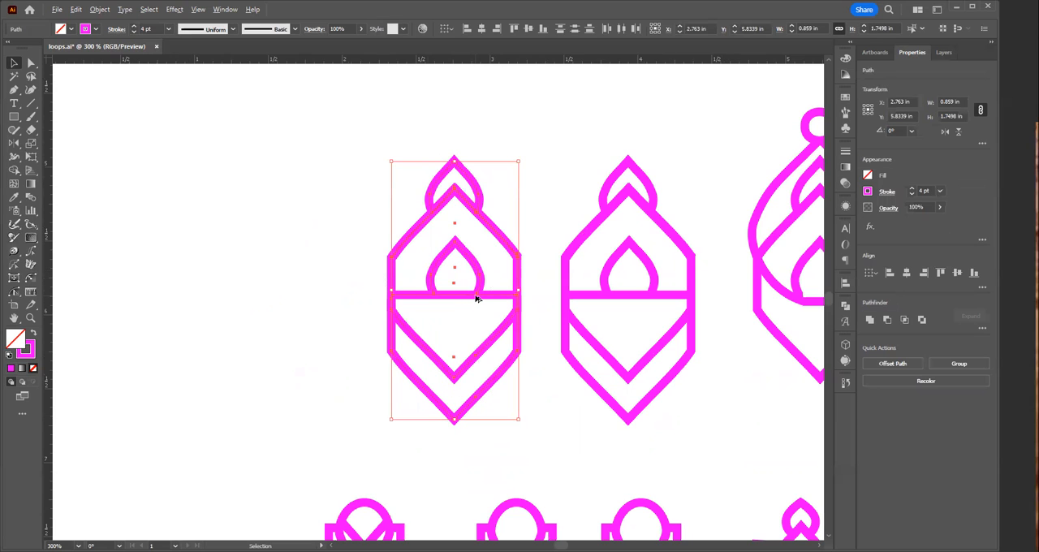
drag(477, 299, 323, 295)
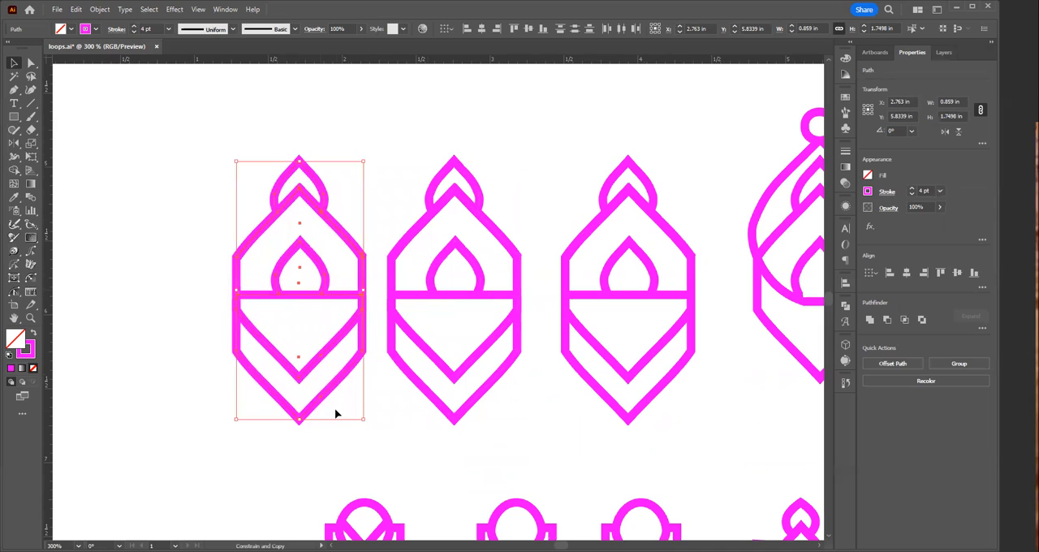
click(403, 442)
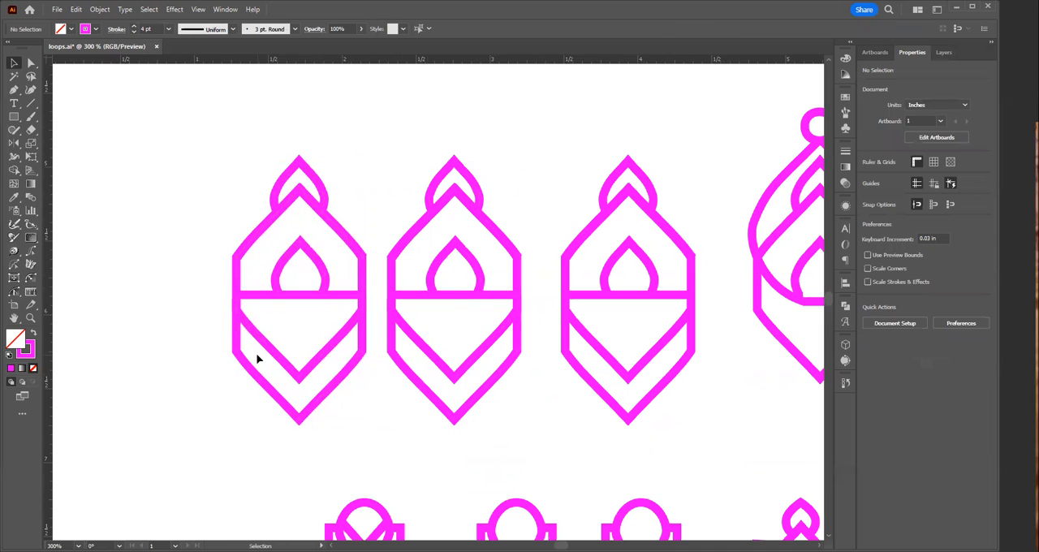
Step: Draw a diagonal line in the leftmost earring from the horizontal line's midpoint to the chevron's right arm, about 0.22 in across and 0.34 in down
key(p)
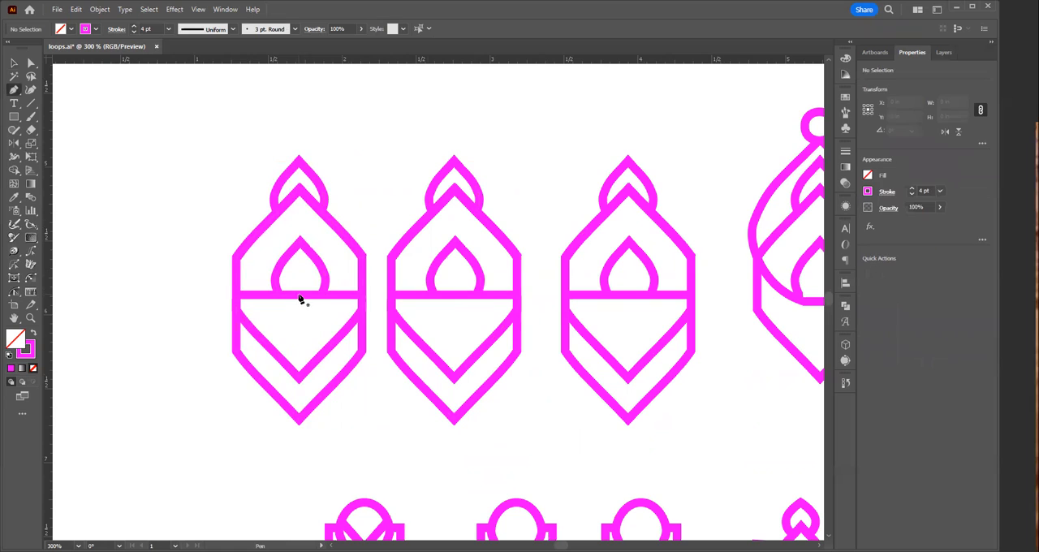
click(299, 299)
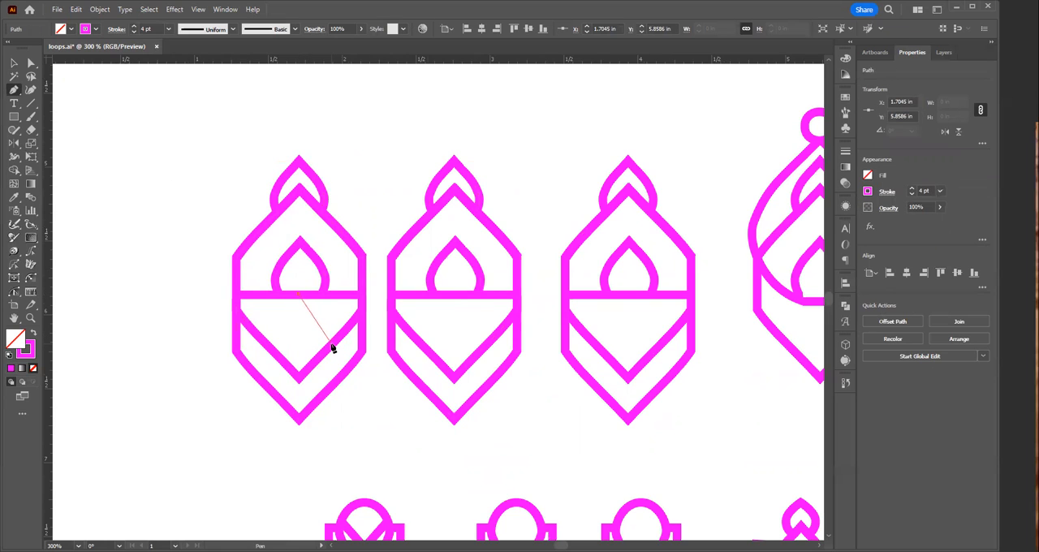
click(333, 348)
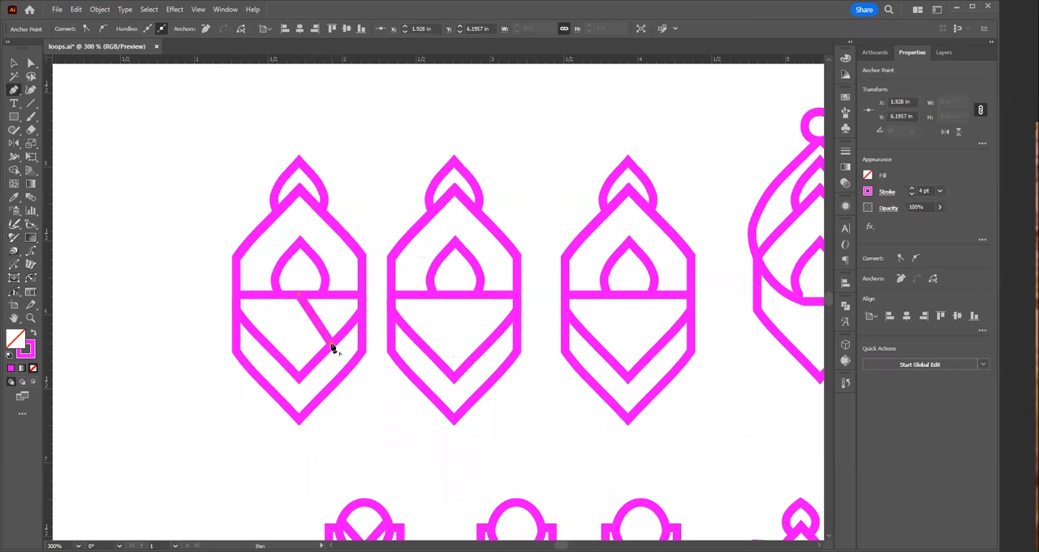
key(v)
click(370, 397)
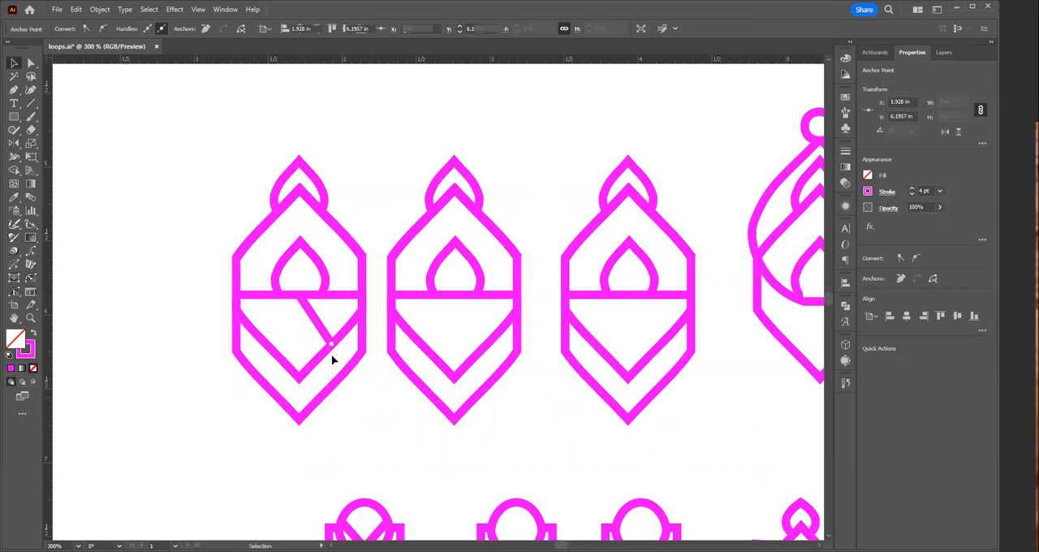
Step: Reflect a copy of the diagonal line across the vertical axis through the chevron's tip, forming an inner diamond
drag(328, 315, 298, 335)
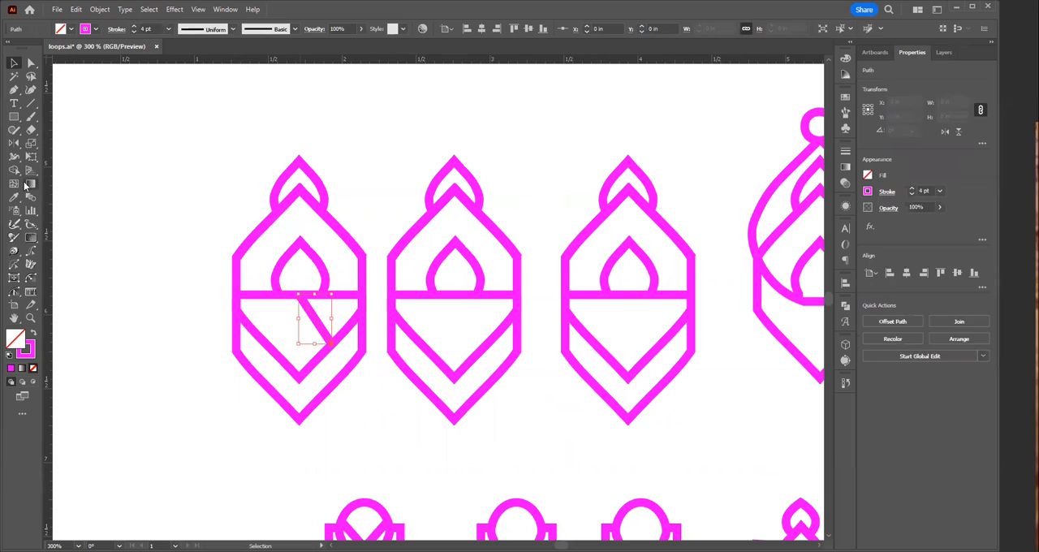
click(15, 143)
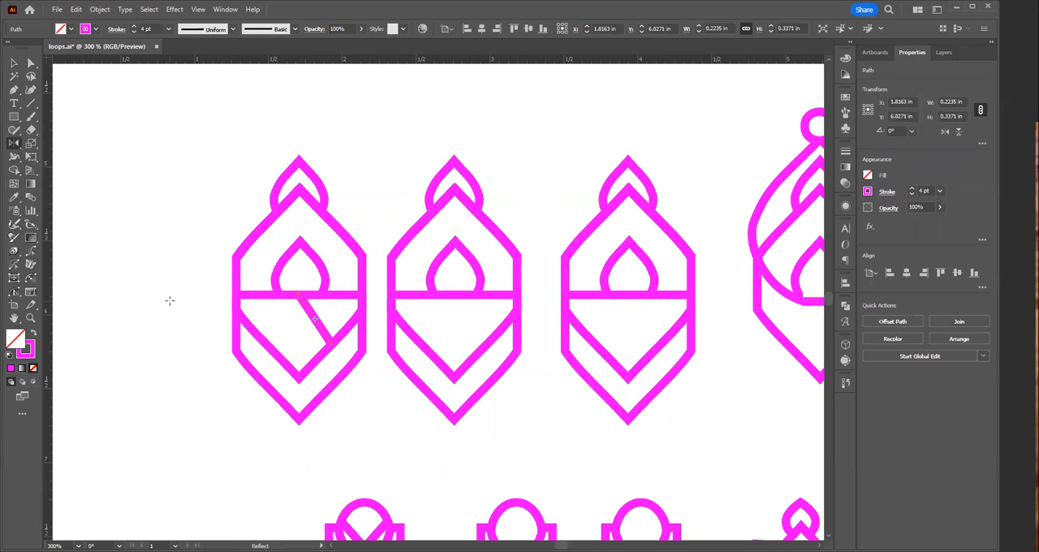
alt+click(299, 377)
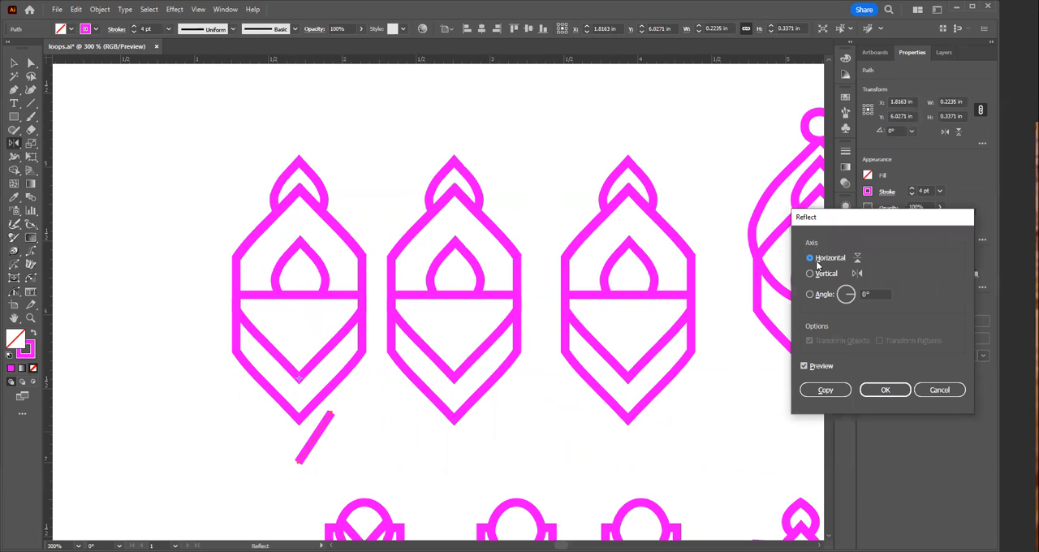
click(818, 272)
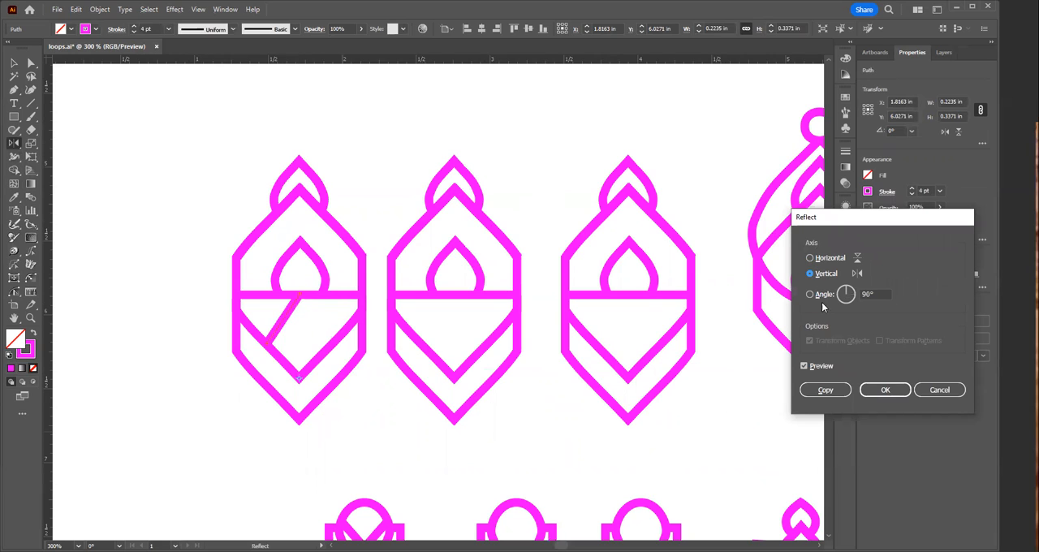
click(832, 396)
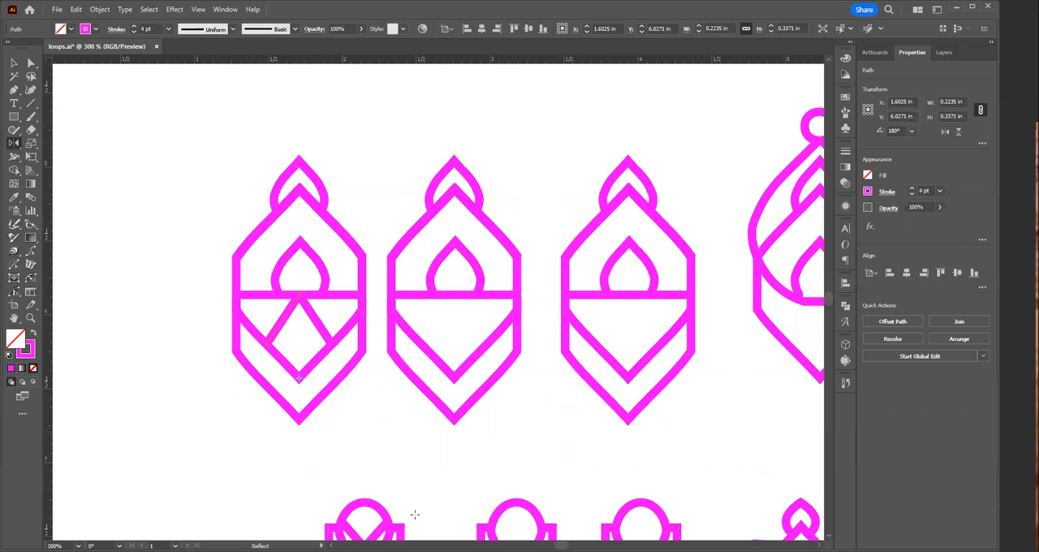
key(v)
click(369, 462)
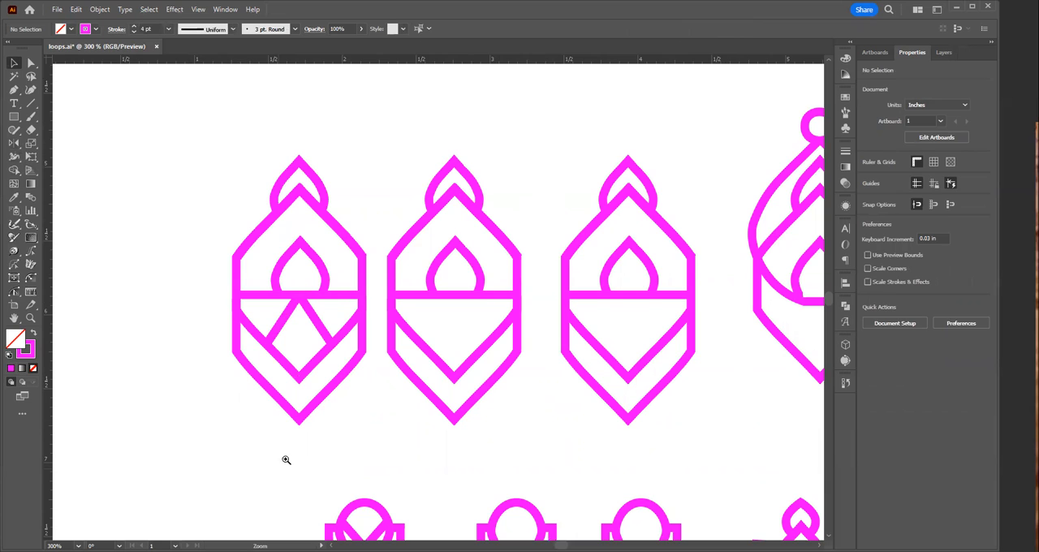
Step: Copy the second earring from the right in the upper row into the empty area above, at about X 3.62 in, Y 2.06 in
ctrl+alt+click(379, 333)
ctrl+alt+click(416, 266)
ctrl+alt+click(486, 326)
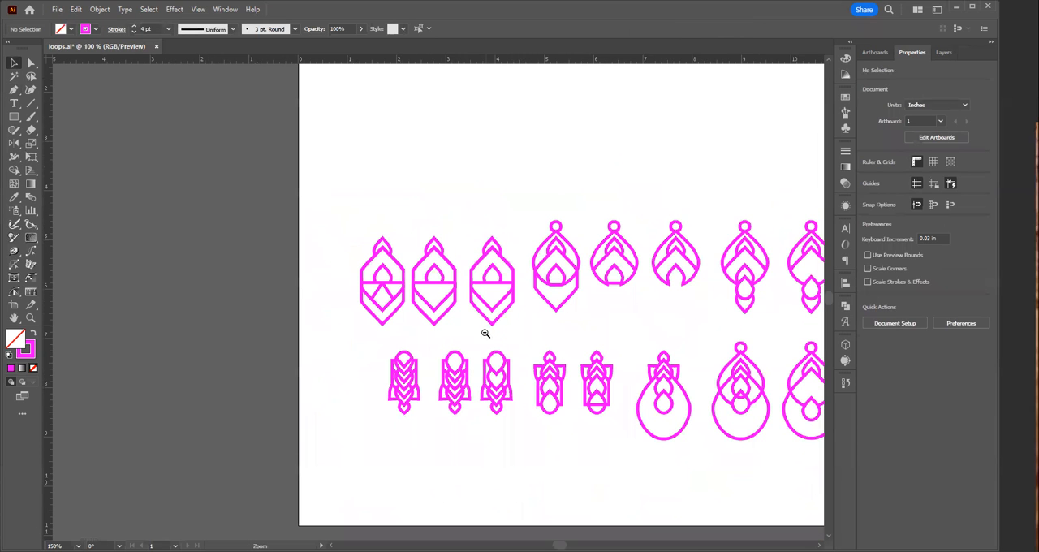
drag(473, 308, 319, 456)
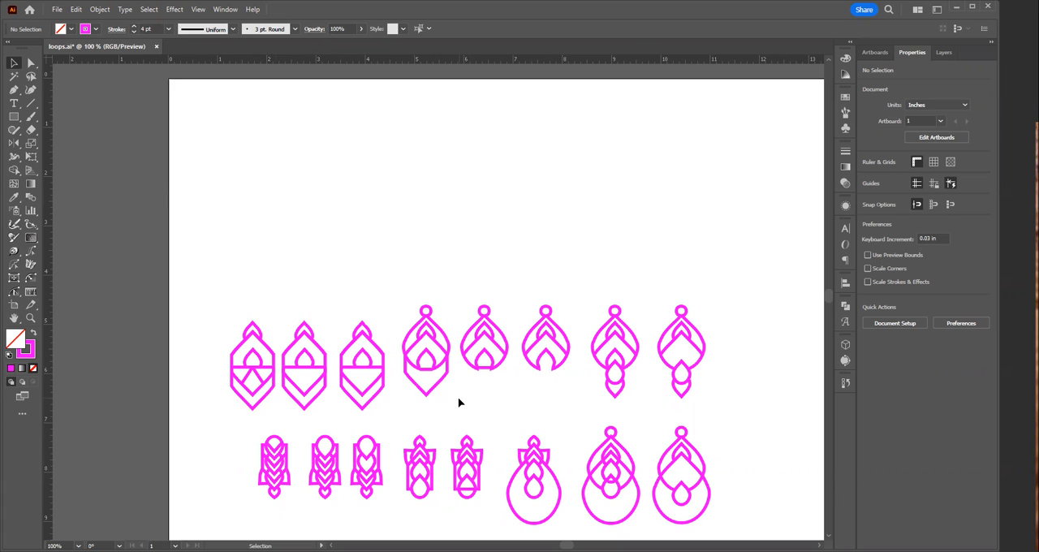
drag(588, 295, 645, 409)
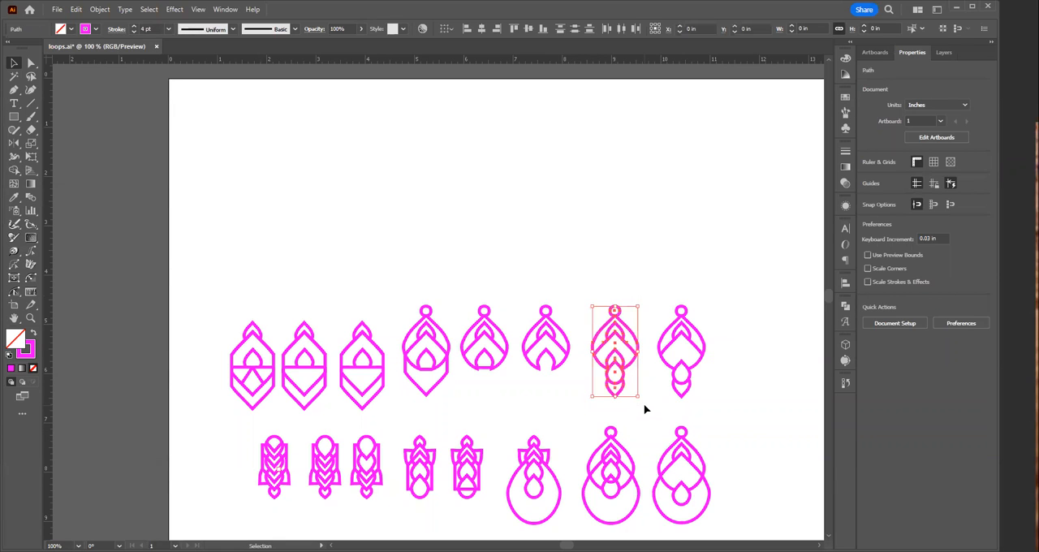
key(a)
click(297, 166)
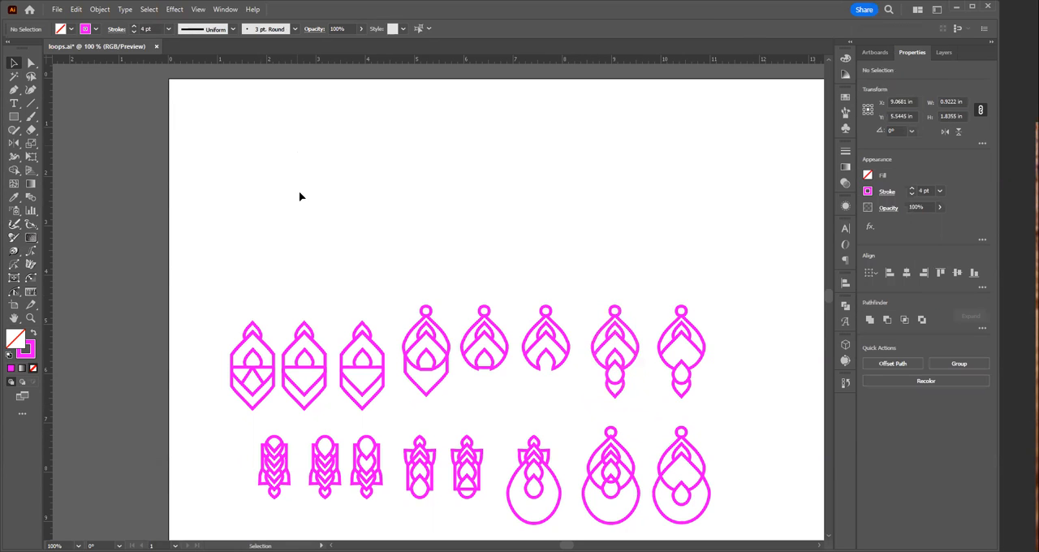
key(ctrl+v)
drag(447, 295, 349, 165)
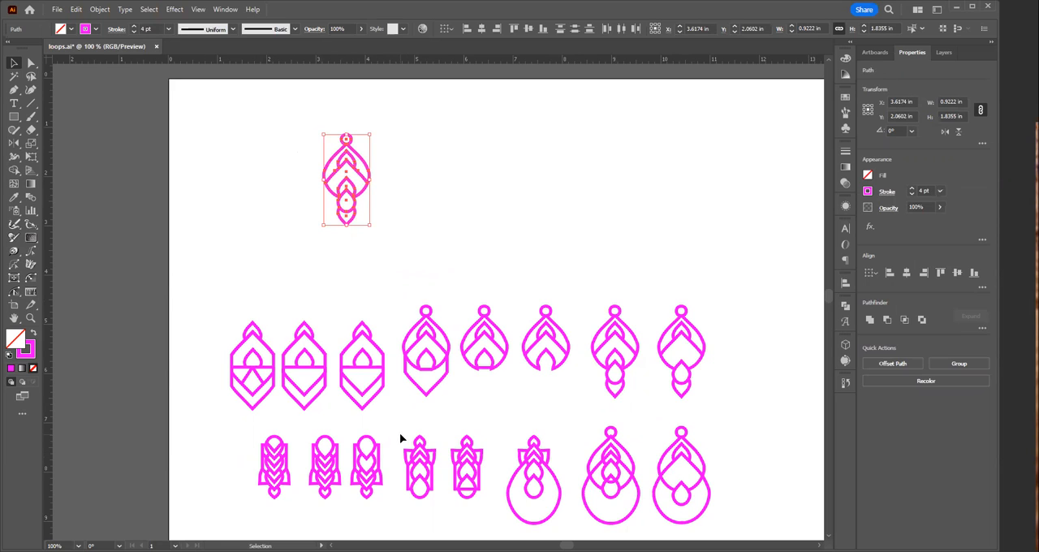
drag(401, 434, 407, 447)
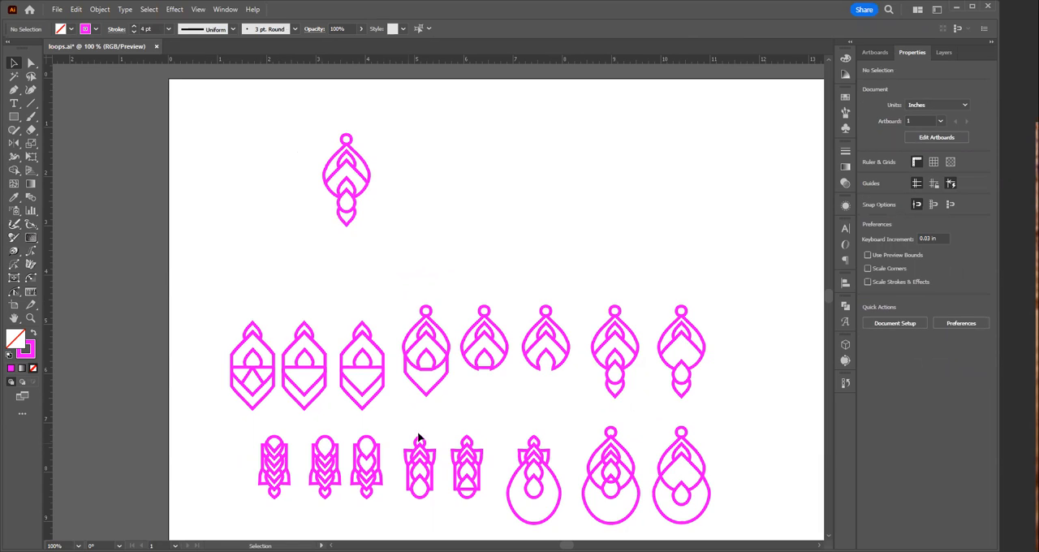
Step: Duplicate the hexagonal earring with the inner diamond into the new top row, just right of the pasted earring
drag(233, 310, 267, 414)
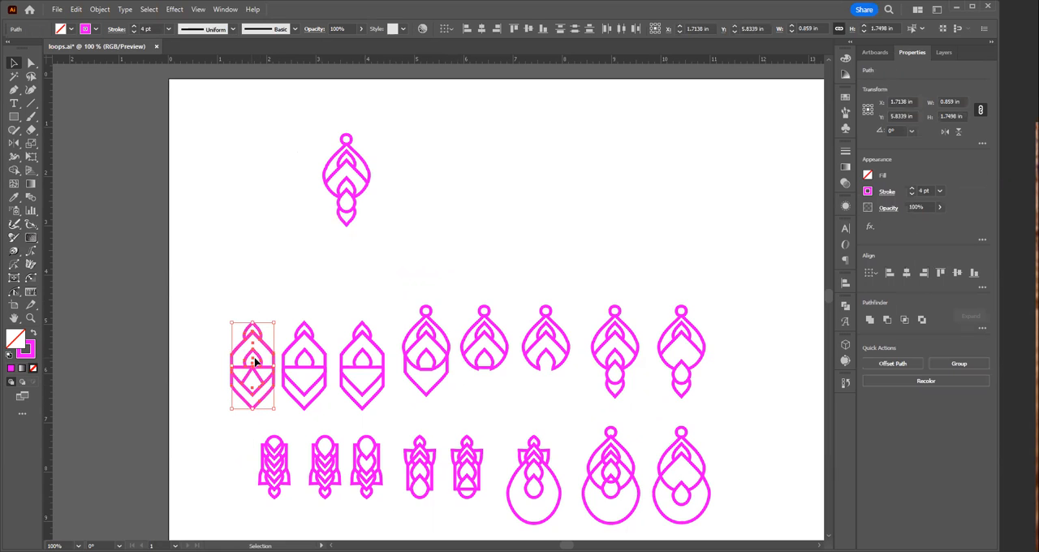
drag(265, 357, 415, 174)
click(203, 414)
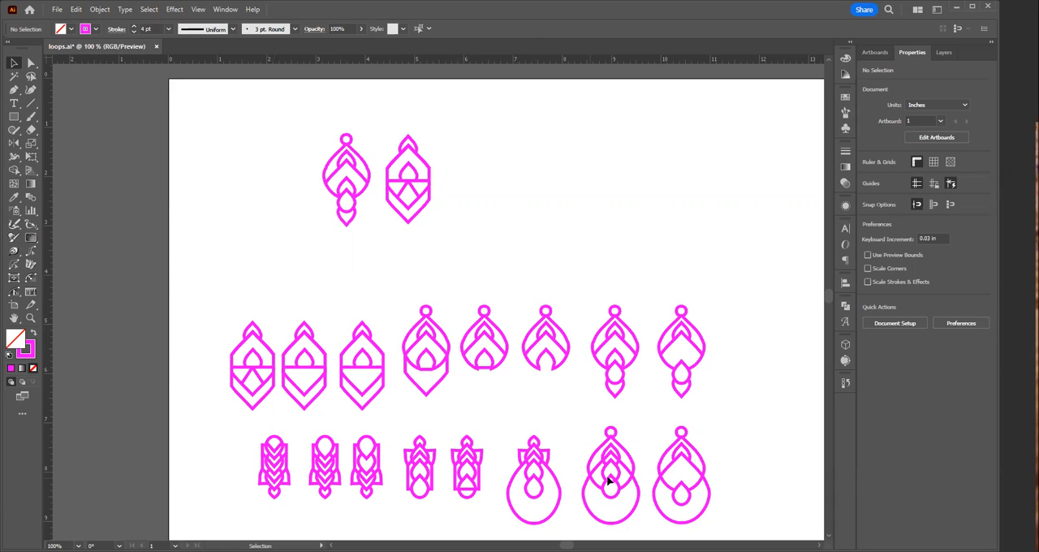
Step: Duplicate the bottom row's rightmost large teardrop earring into the new top row, just right of the hexagonal one
drag(653, 423, 712, 526)
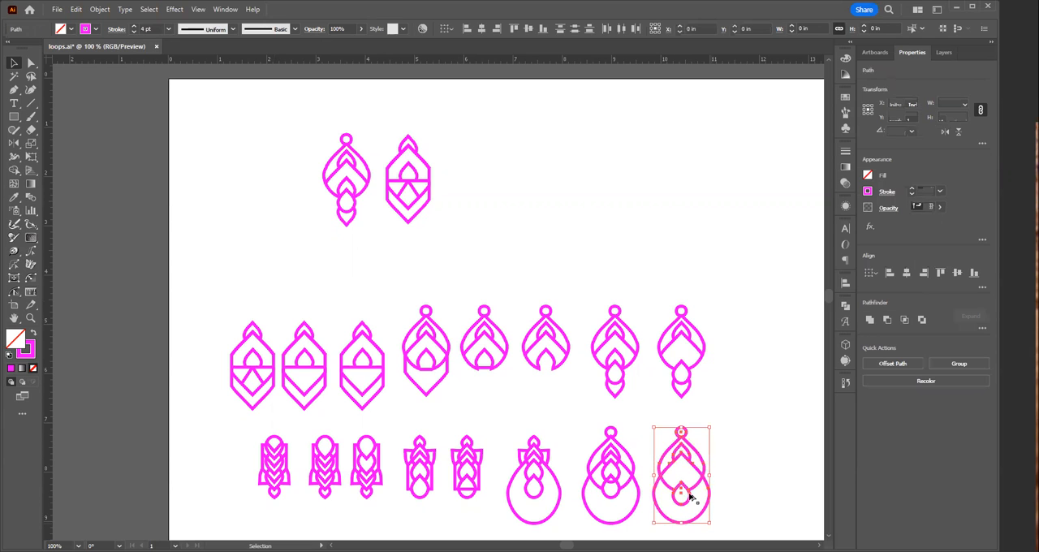
alt+drag(686, 478, 478, 205)
click(530, 232)
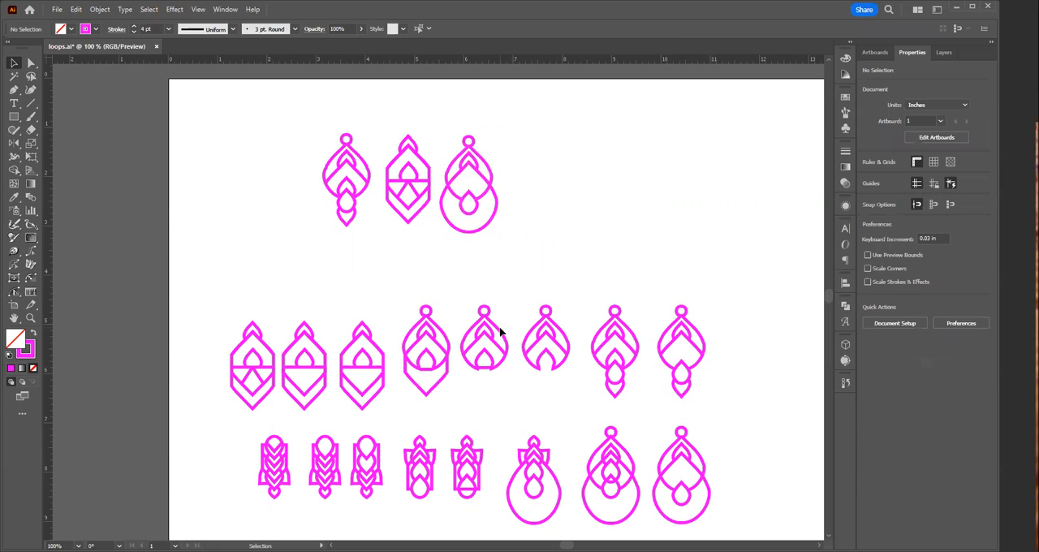